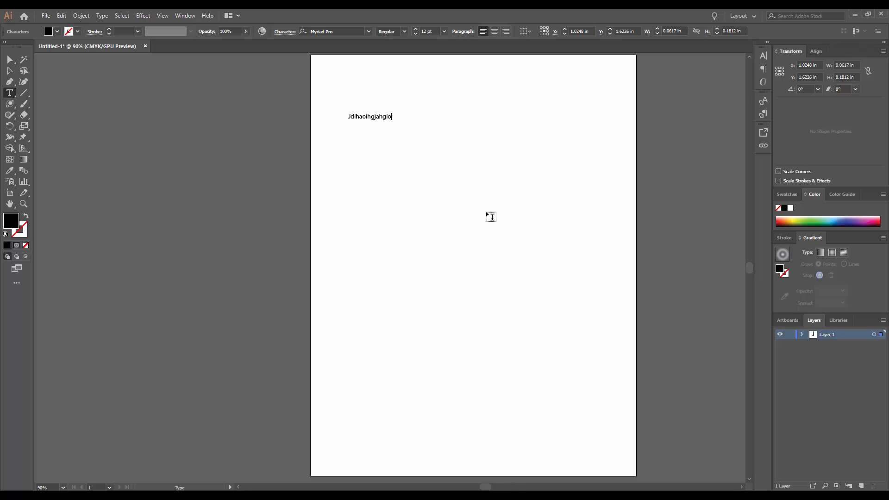
# Add the lines "kahdkhadklhgalhkg", "lhadlkfhalkdfha" and "kalhdlahladhflah" below the first line of the point text and deselect it
pyautogui.press('Return')
pyautogui.write('kahdkhadklhgalhkg')
pyautogui.press('Return')
pyautogui.write('lhadlkfhalkdfha')
pyautogui.press('Return')
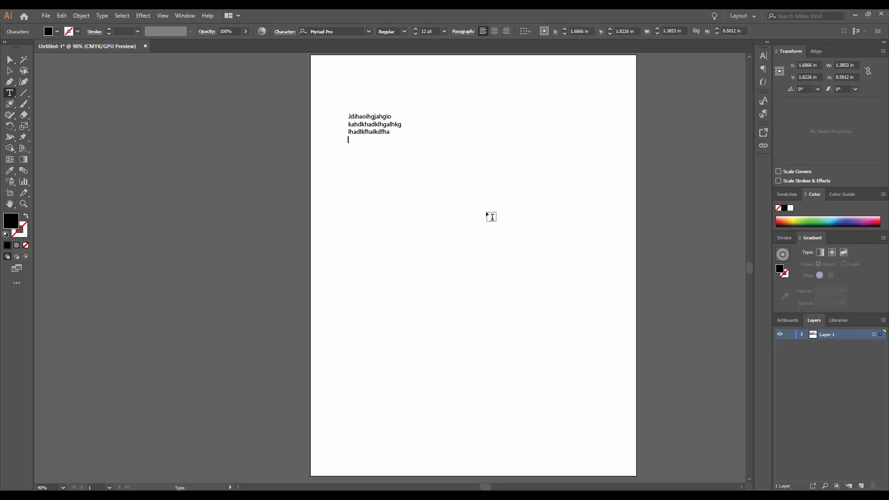
pyautogui.write('kalhdlahladhflah')
pyautogui.click(10, 69)
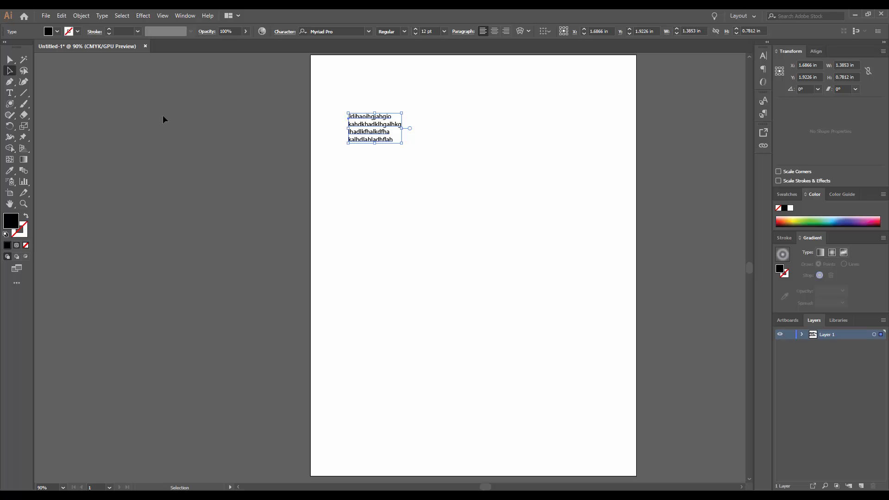
pyautogui.click(210, 352)
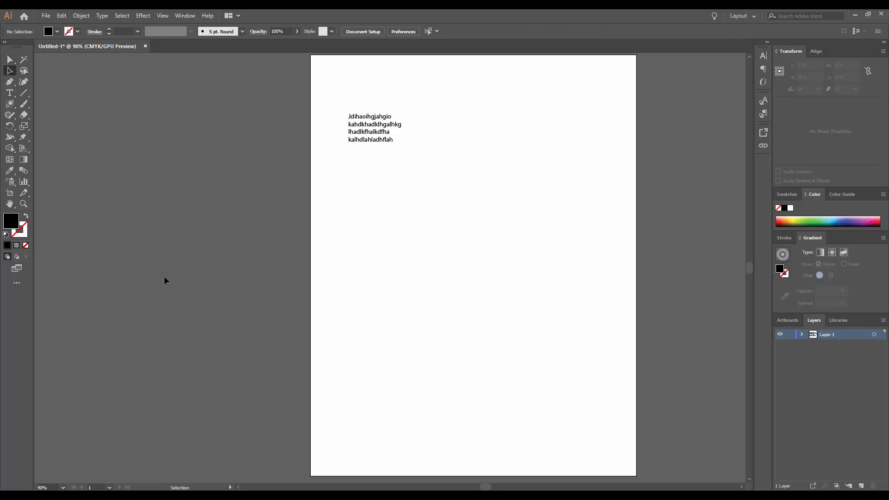
# Create an area text frame about 5.99 by 3.55 in below the first text, containing a sentence that calls someone "the coolest teacher ever."
pyautogui.click(10, 92)
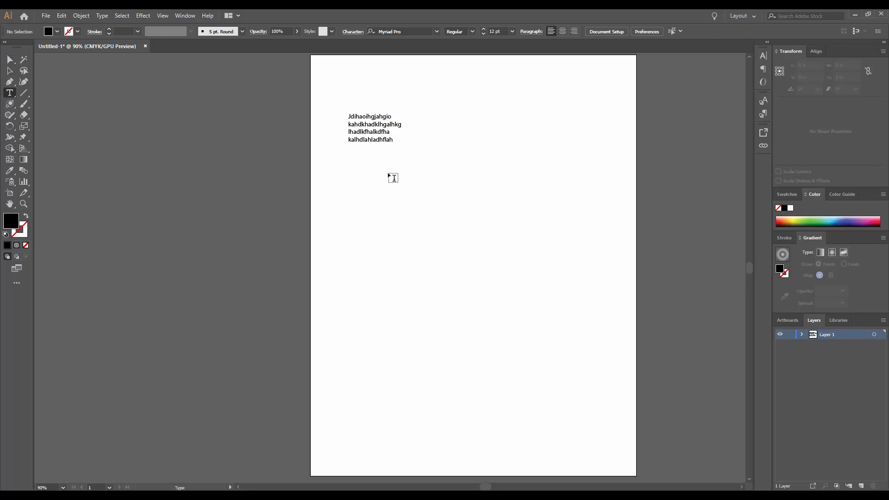
pyautogui.moveTo(389, 173); pyautogui.dragTo(620, 312)
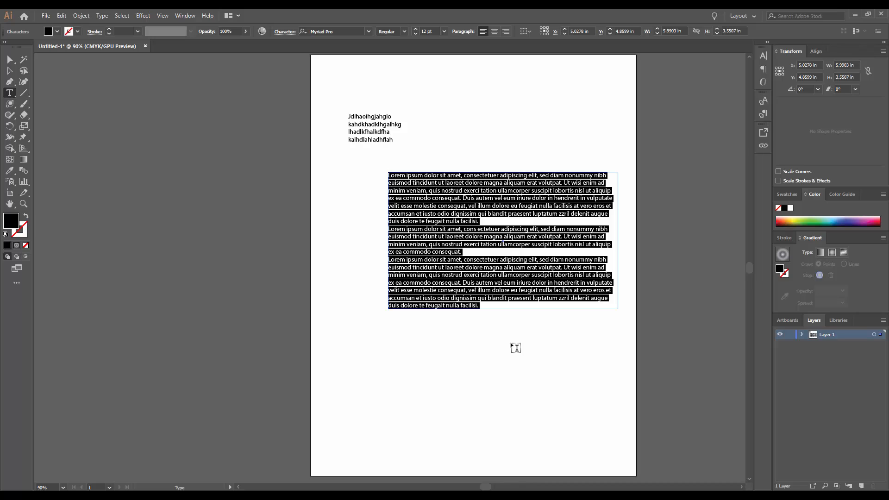
pyautogui.write('Jessica is')
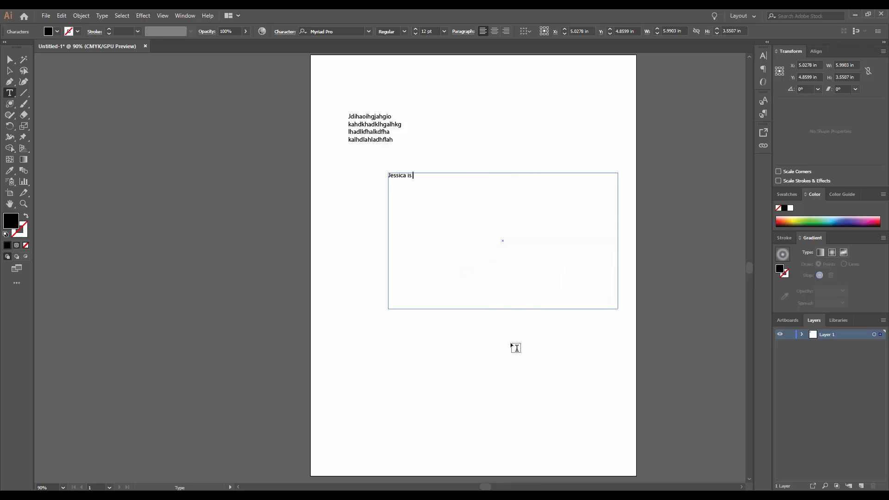
pyautogui.write(' the coolest teacher ever.')
# Change the font of the whole sentence in the area text frame to Curlz MT
pyautogui.moveTo(482, 175); pyautogui.dragTo(384, 177)
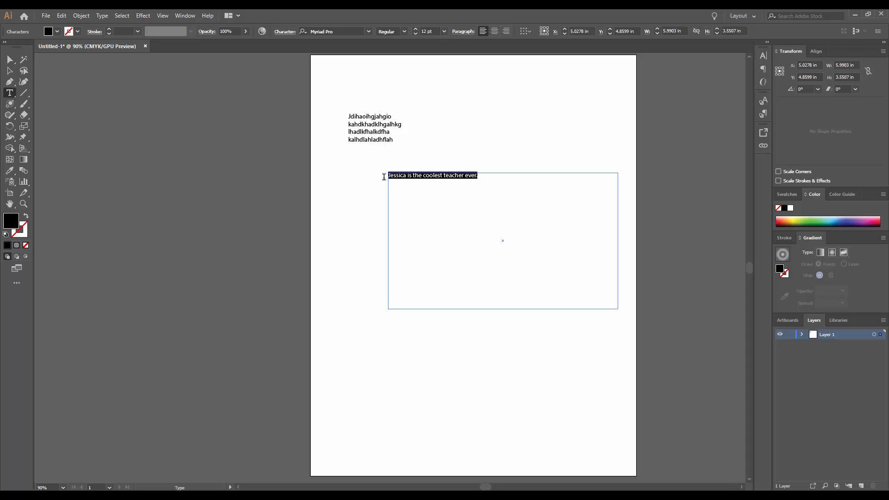
pyautogui.click(369, 31)
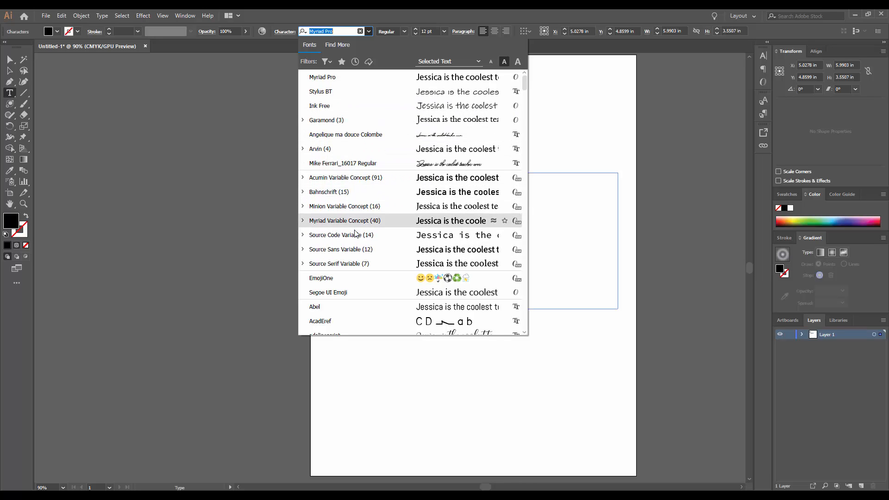
pyautogui.scroll(-5, 355, 234)
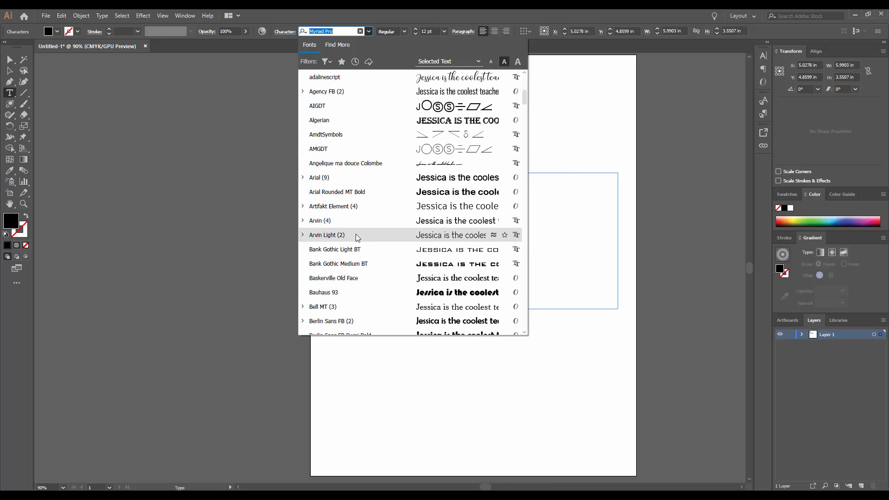
pyautogui.scroll(-3, 374, 236)
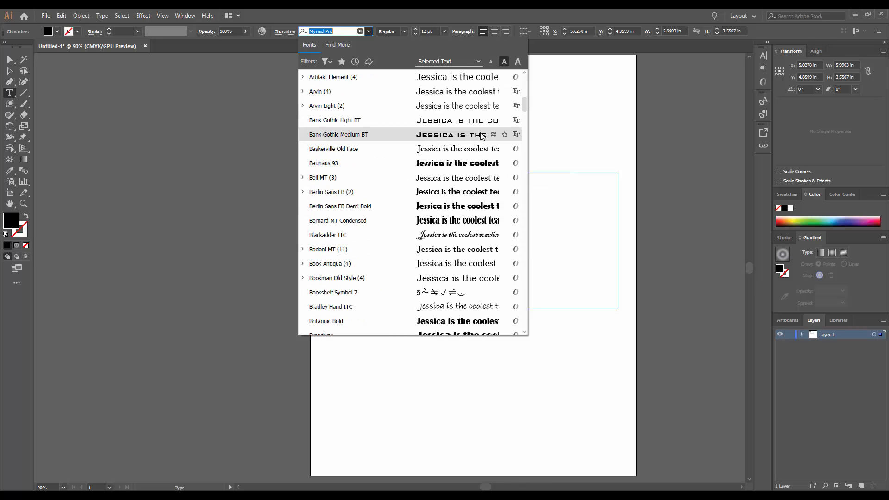
pyautogui.scroll(-4, 475, 148)
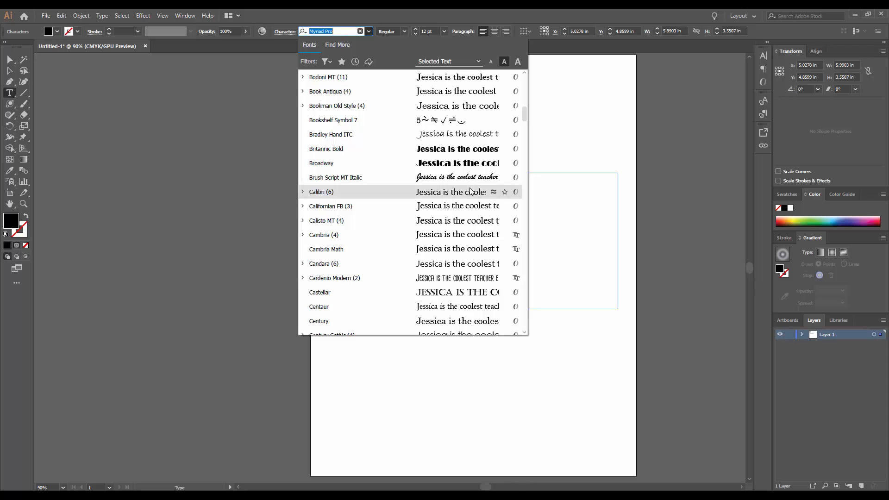
pyautogui.scroll(-3, 476, 237)
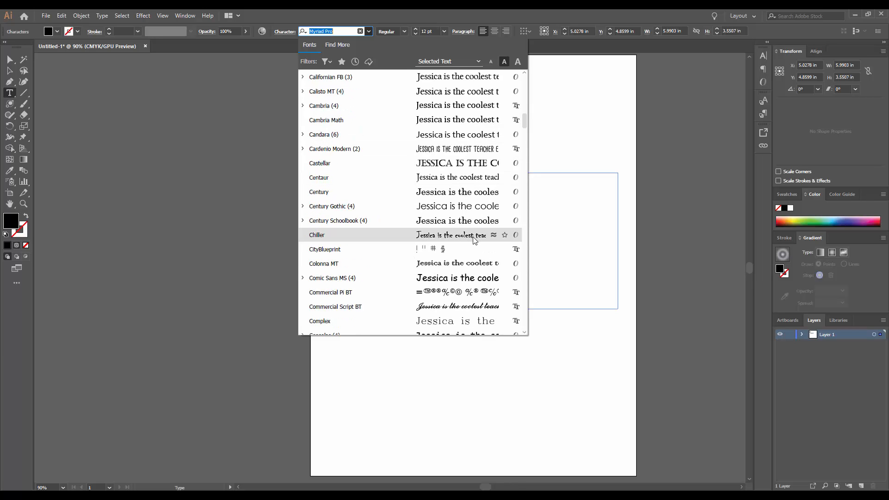
pyautogui.scroll(-5, 456, 287)
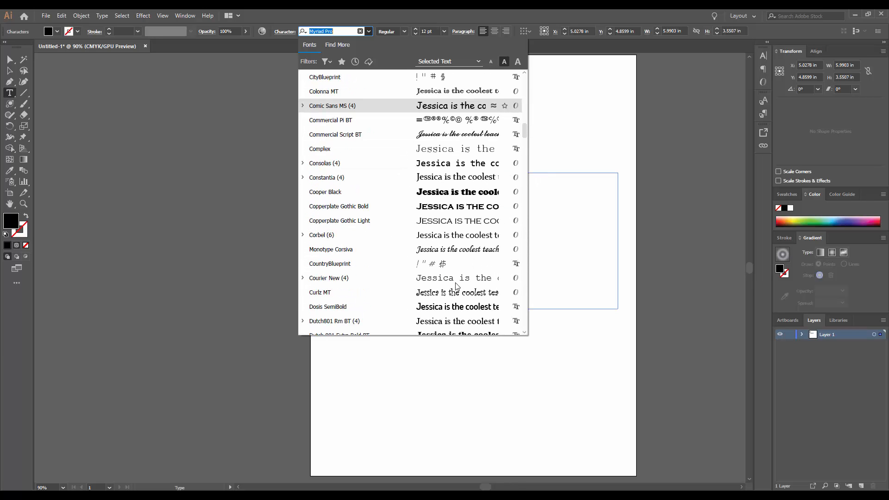
pyautogui.scroll(-3, 457, 286)
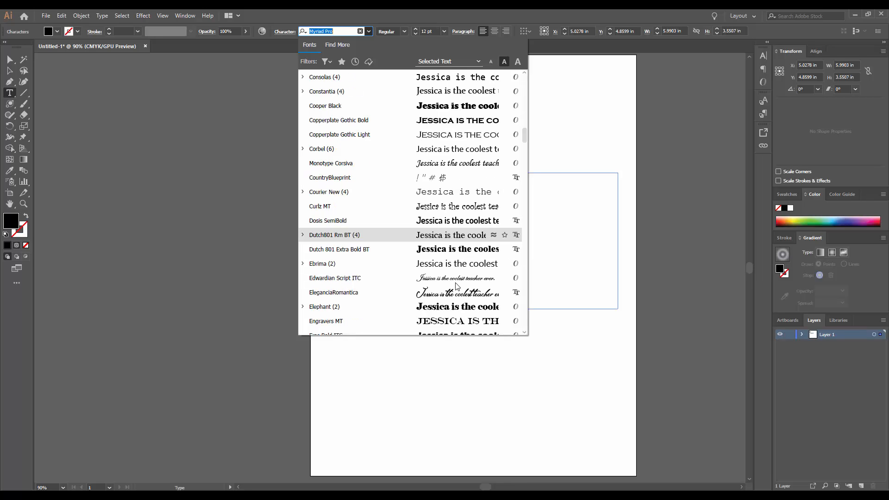
pyautogui.scroll(2, 456, 285)
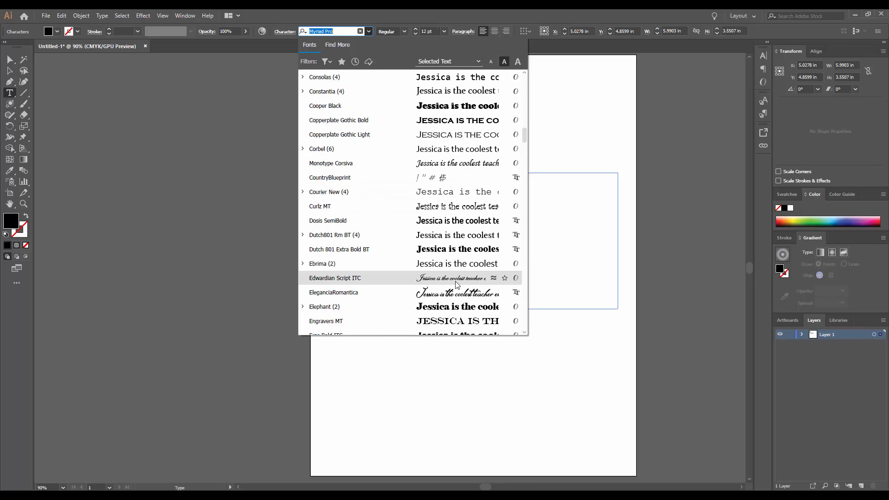
pyautogui.click(456, 212)
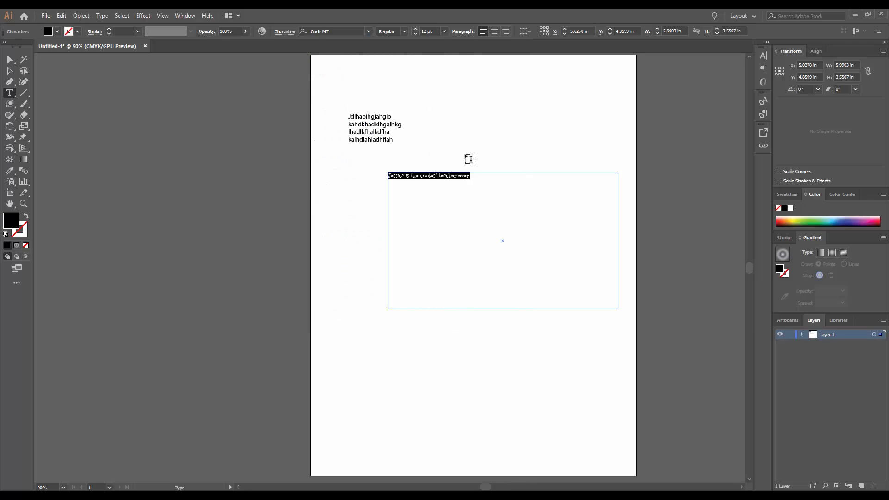
# Set the font size of the sentence in the text frame to 36 pt
pyautogui.click(444, 31)
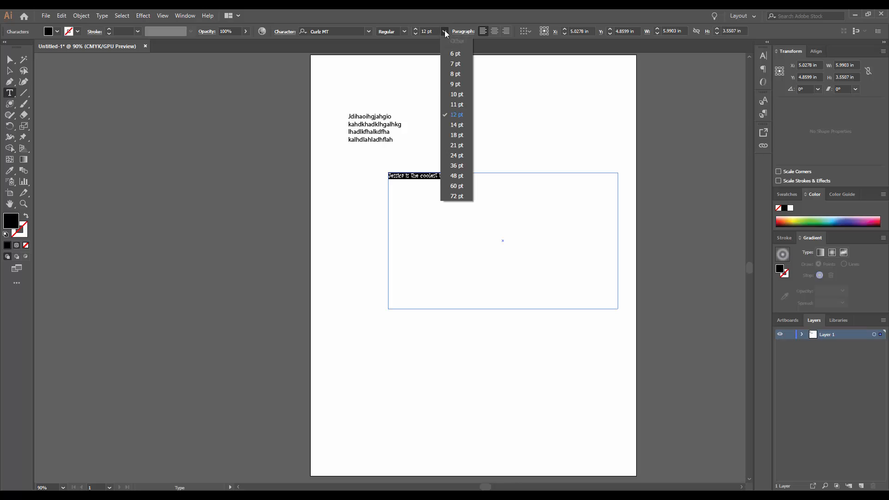
pyautogui.click(455, 166)
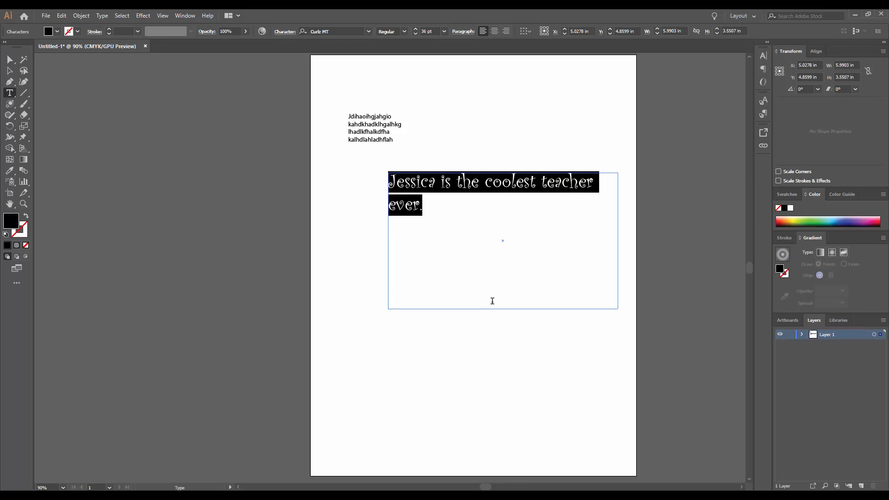
pyautogui.click(469, 248)
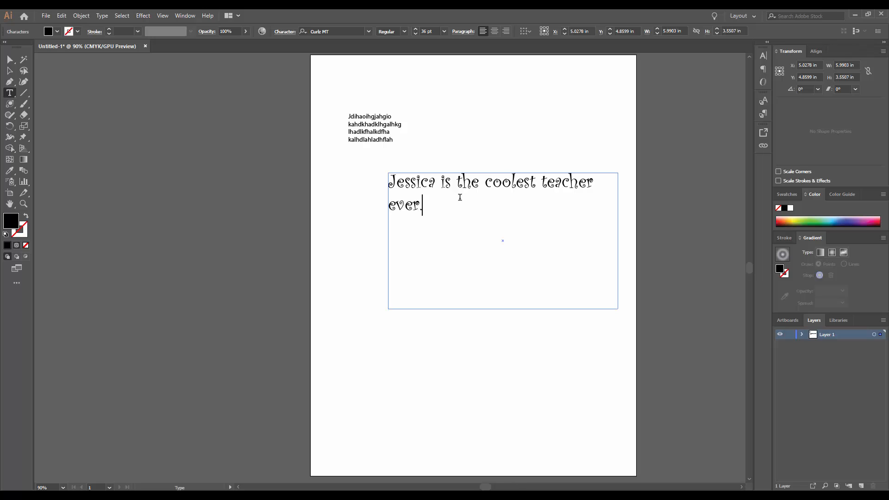
# Select the entire teacher sentence again and set its font size to 24 pt
pyautogui.click(444, 32)
pyautogui.click(457, 99)
pyautogui.moveTo(421, 205); pyautogui.dragTo(388, 177)
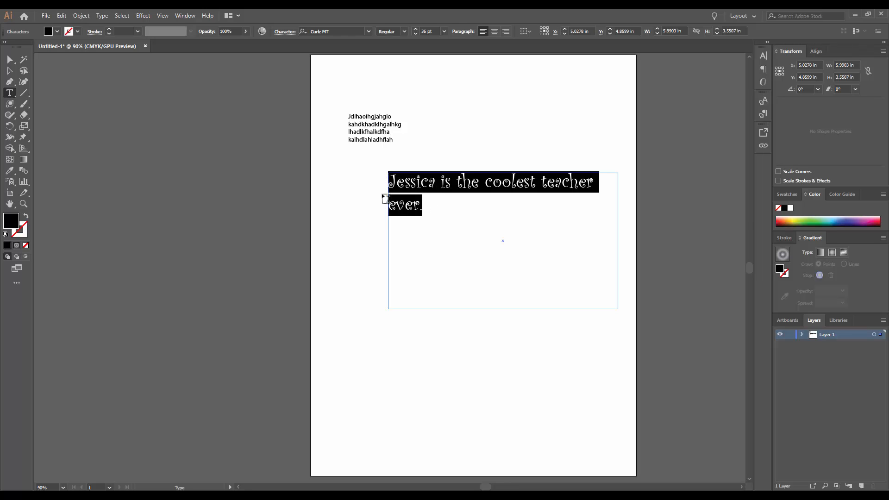
pyautogui.click(444, 31)
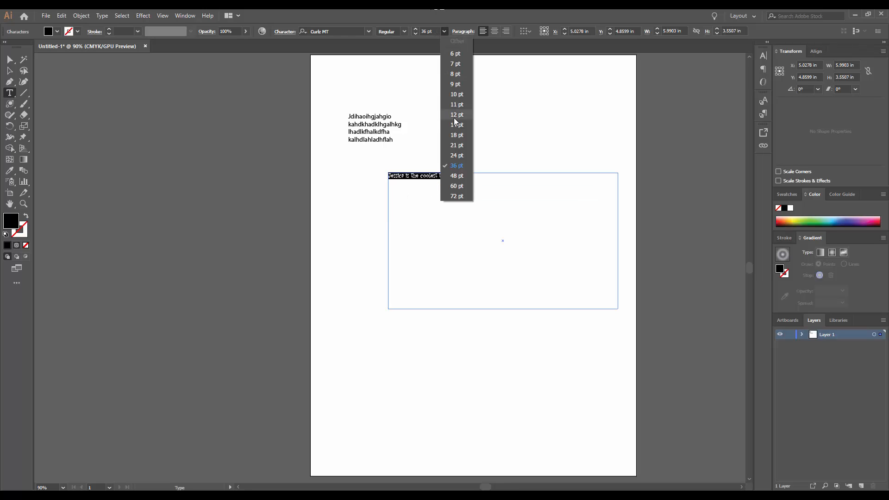
pyautogui.click(464, 157)
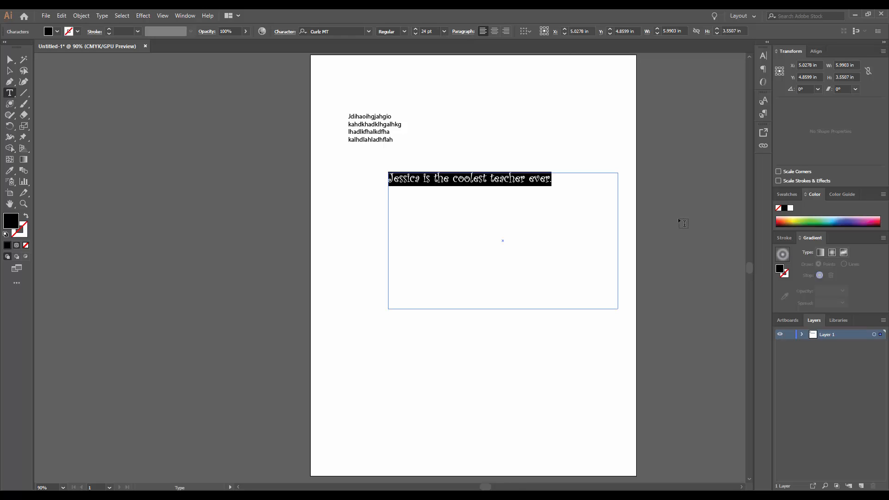
# Set the sentence's font size to 100 pt and extend its text frame downward to a height of about 6.59 in
pyautogui.click(435, 31)
pyautogui.press('BackSpace')
pyautogui.press('BackSpace')
pyautogui.press('BackSpace')
pyautogui.click(10, 70)
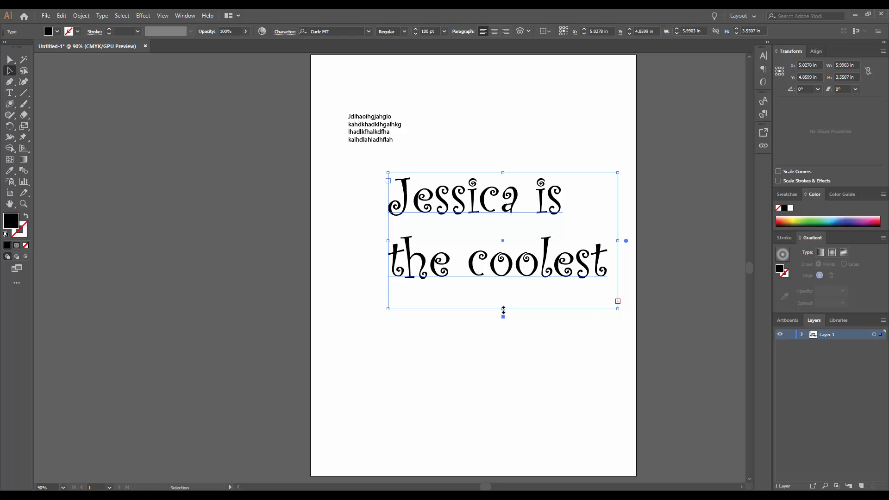
pyautogui.moveTo(503, 313); pyautogui.dragTo(525, 428)
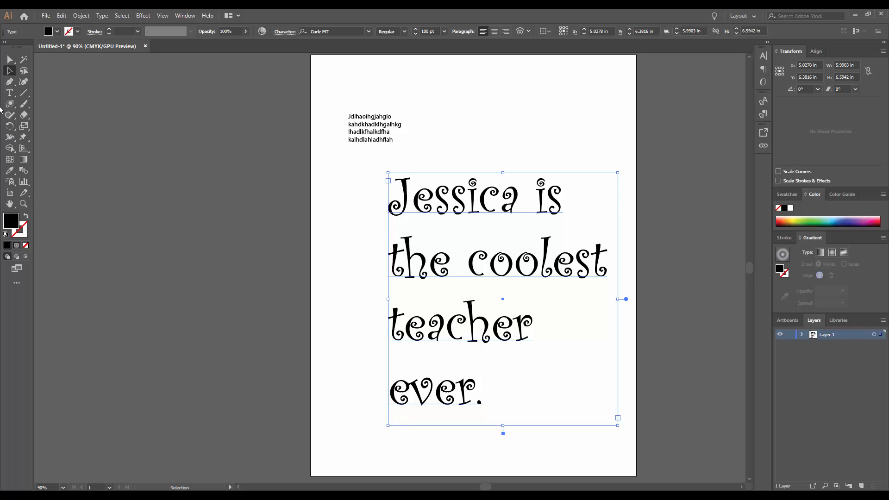
pyautogui.click(13, 95)
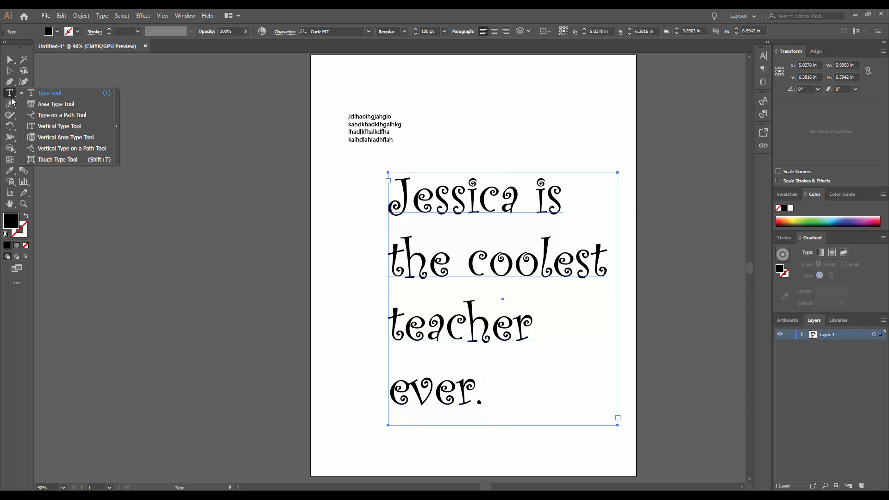
pyautogui.click(84, 122)
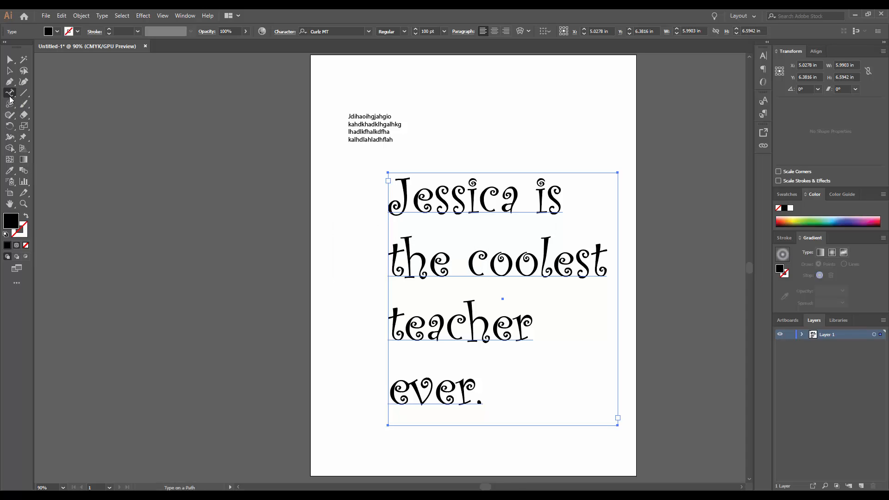
pyautogui.click(10, 97)
pyautogui.click(46, 92)
# Draw a rising diagonal line about 4.15 in long at about 25° above the large sentence and give it a black stroke
pyautogui.click(25, 94)
pyautogui.click(451, 139)
pyautogui.click(466, 284)
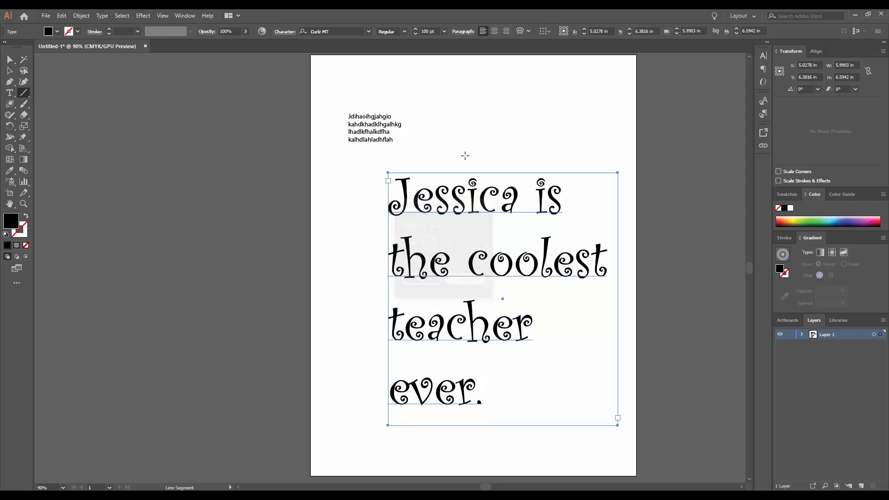
pyautogui.moveTo(447, 147); pyautogui.dragTo(592, 81)
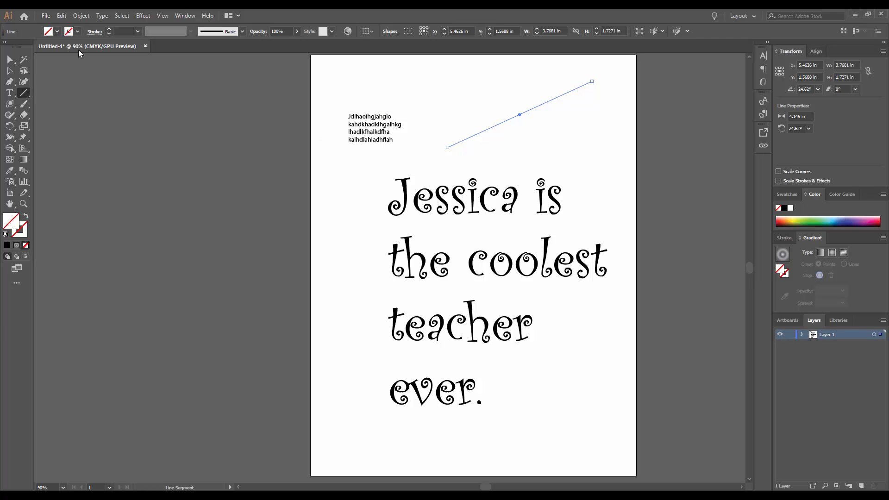
pyautogui.click(77, 31)
pyautogui.click(25, 47)
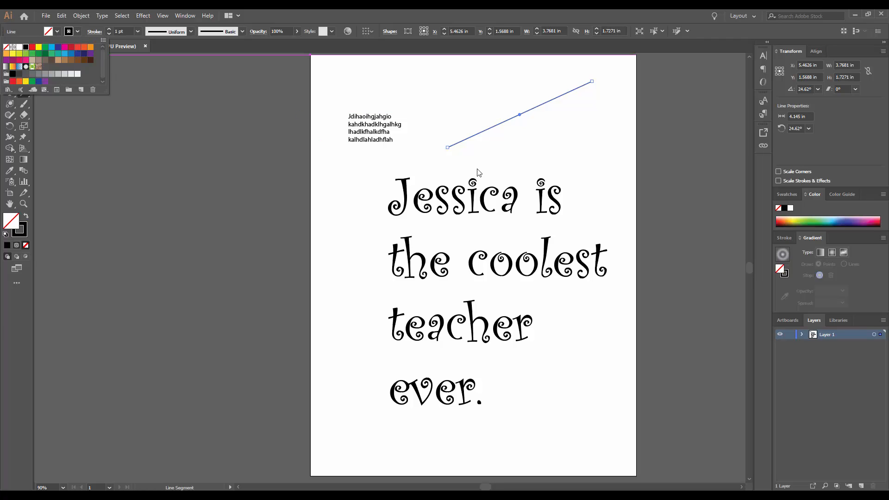
pyautogui.click(2, 143)
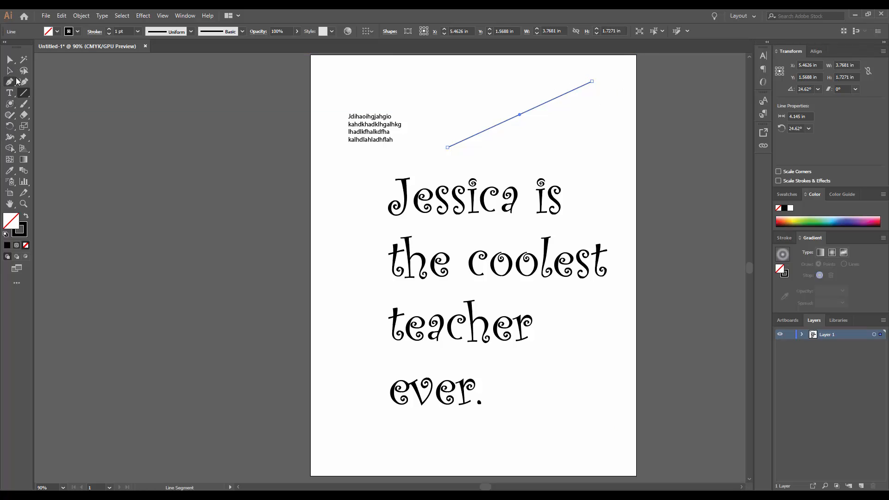
# Turn the diagonal line into a text path with placeholder text using the Type on a Path tool
pyautogui.moveTo(12, 99); pyautogui.dragTo(44, 117)
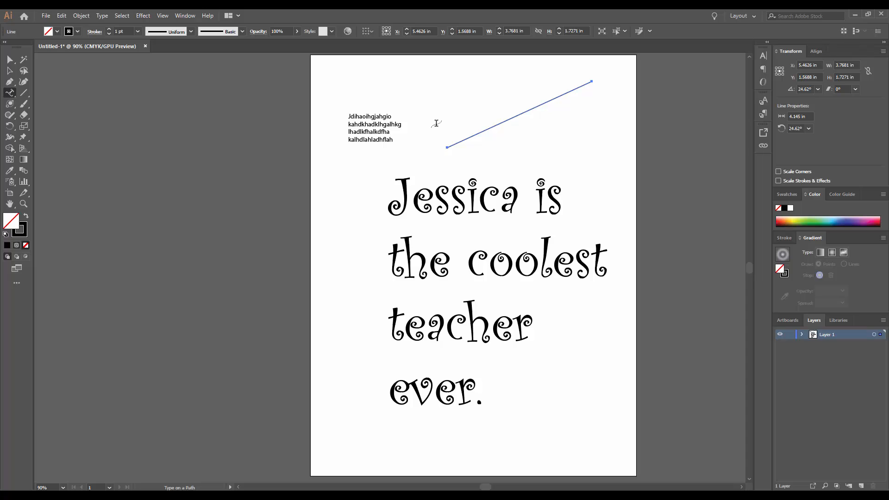
pyautogui.click(453, 144)
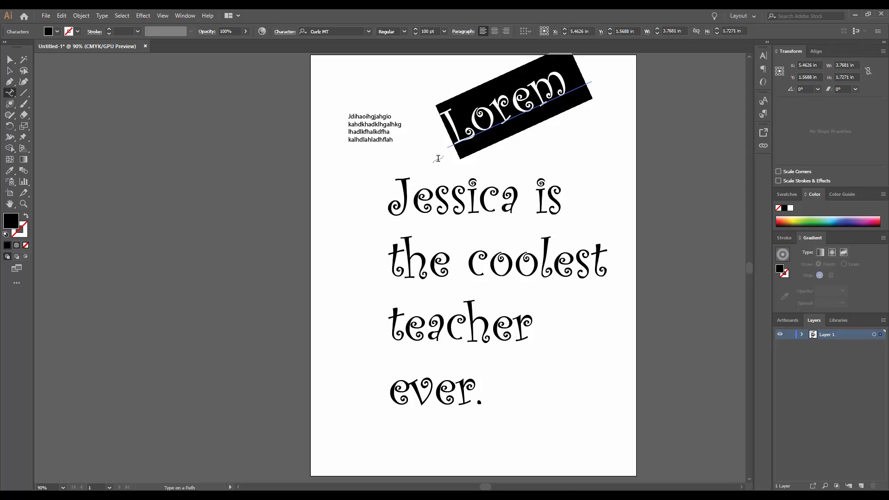
# Draw an arc about 3.47 in wide and 1.10 in high below the large sentence using the Arc tool
pyautogui.click(27, 96)
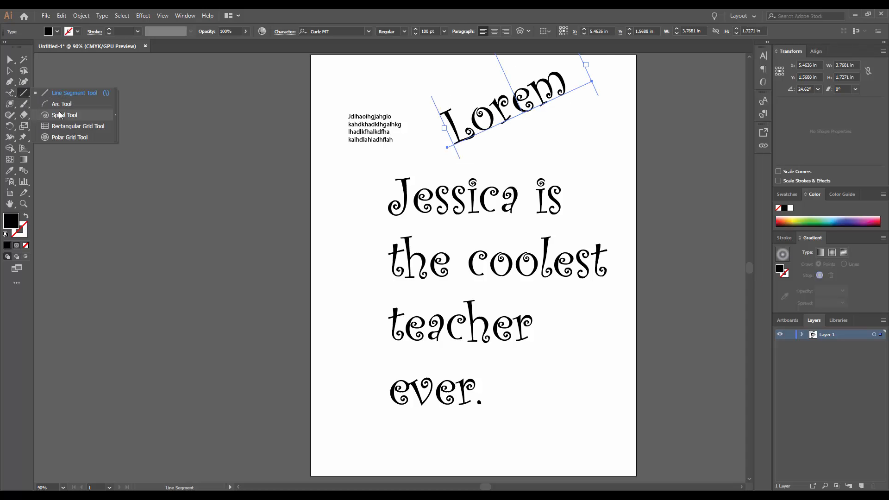
pyautogui.click(60, 105)
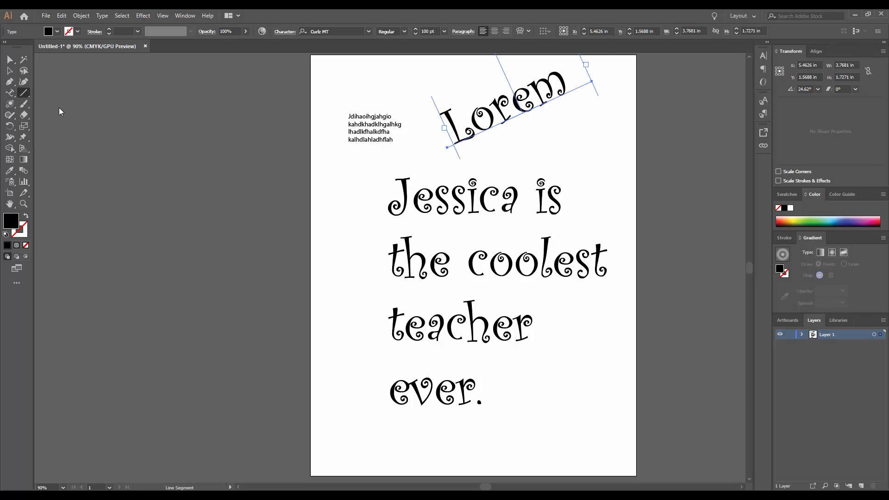
pyautogui.click(489, 448)
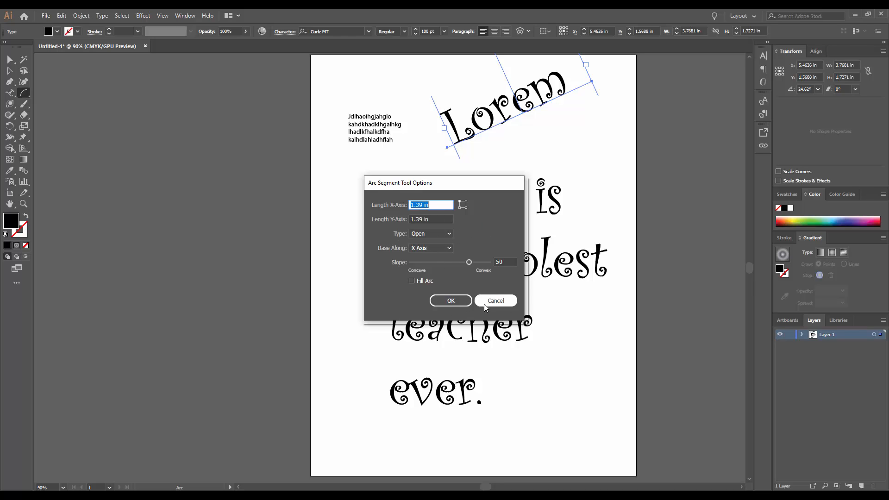
pyautogui.click(495, 301)
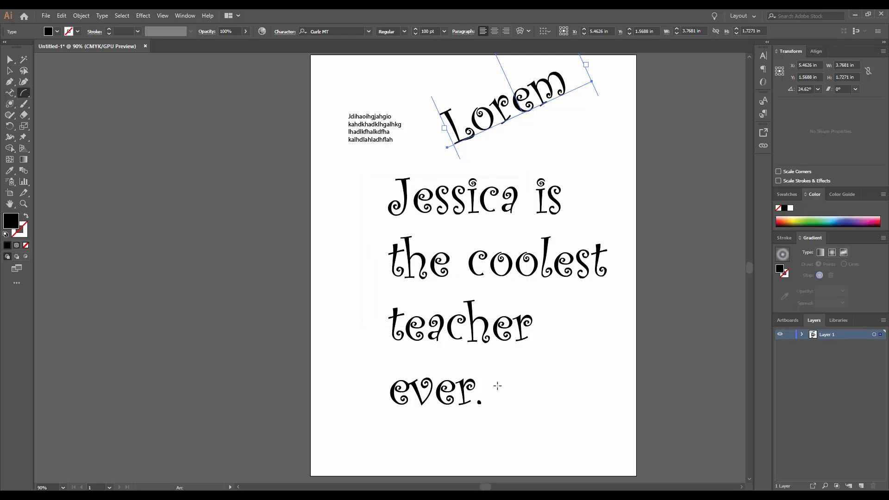
pyautogui.moveTo(480, 446); pyautogui.dragTo(614, 405)
# Pull both direction handles of the arc upward into a rounded hump and turn it into a text path with placeholder text
pyautogui.press('v')
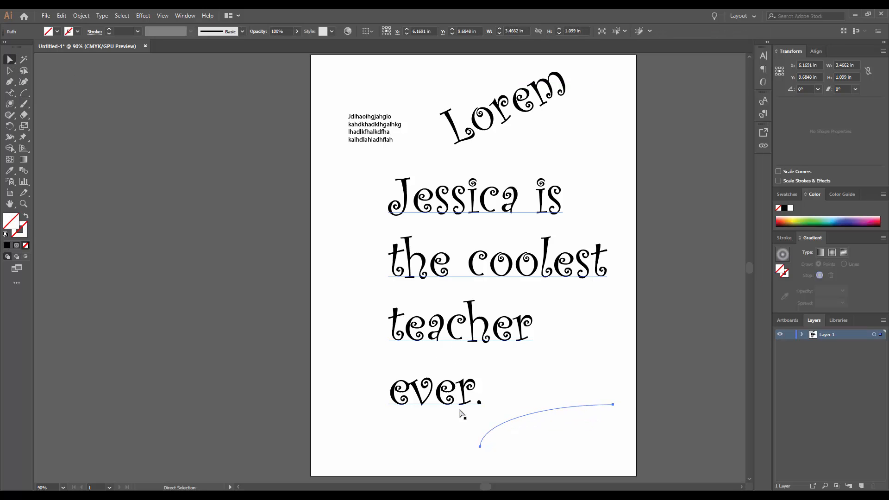
pyautogui.click(480, 447)
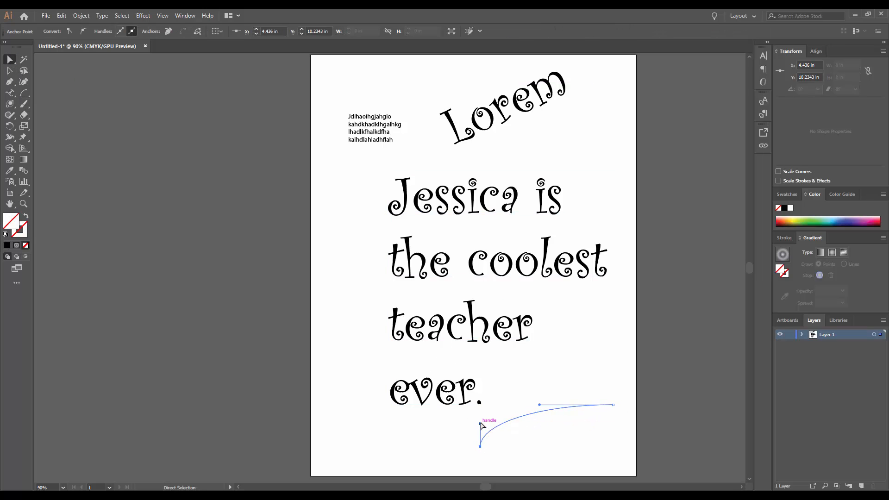
pyautogui.moveTo(480, 425); pyautogui.dragTo(511, 373)
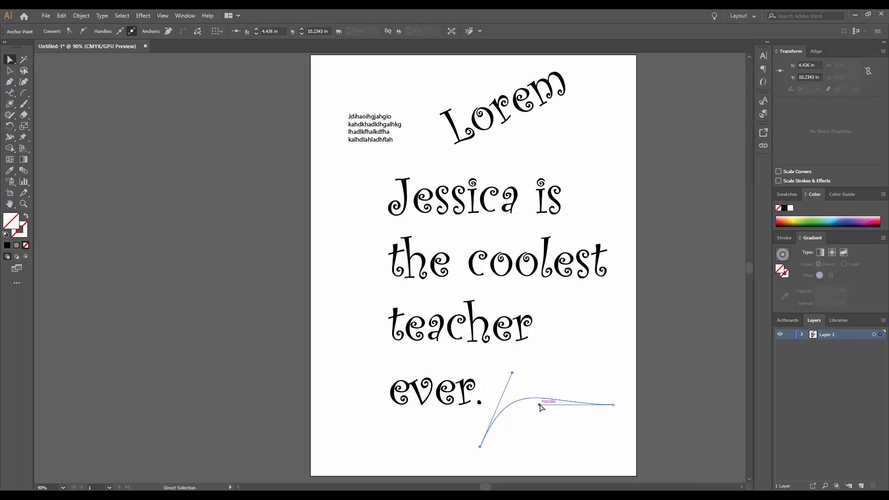
pyautogui.moveTo(540, 405); pyautogui.dragTo(595, 354)
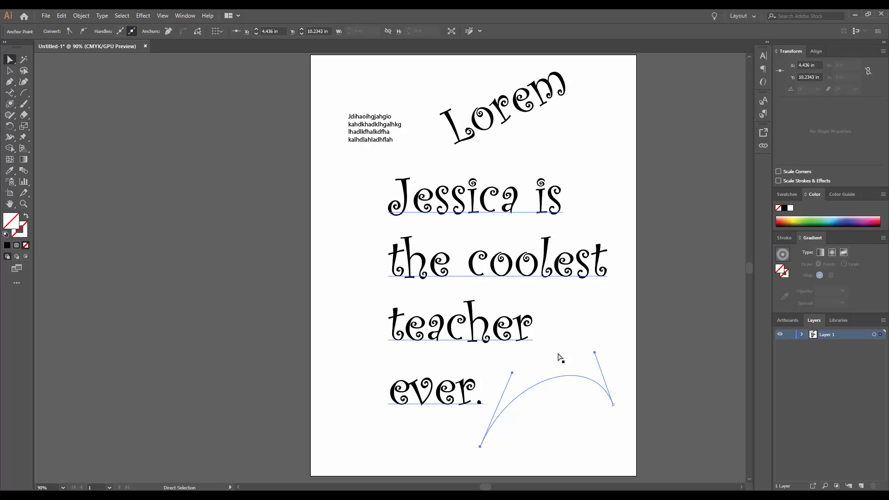
pyautogui.click(10, 92)
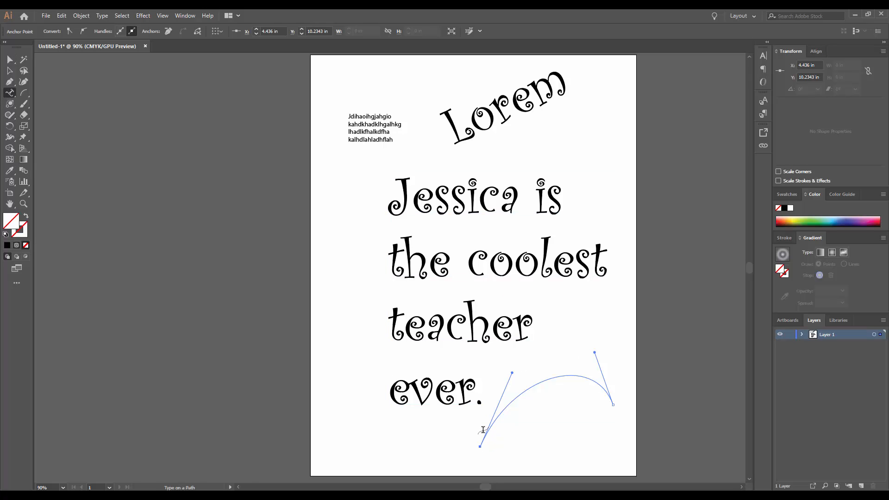
pyautogui.click(487, 434)
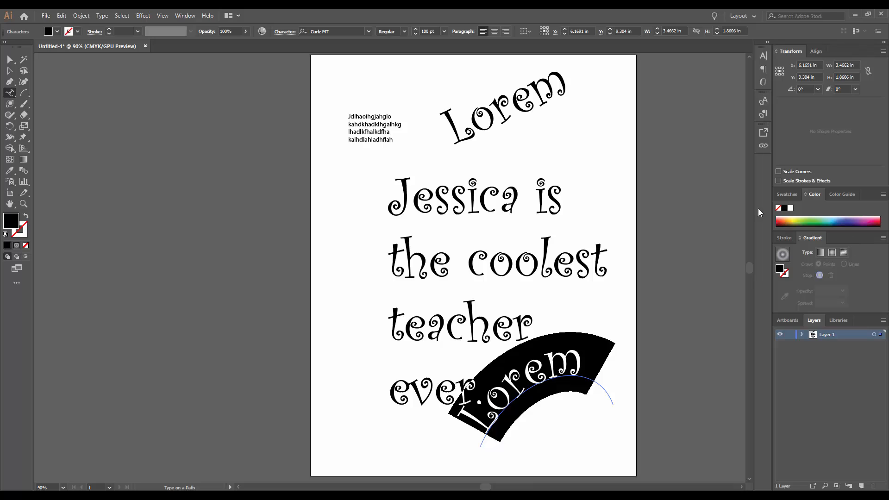
# Draw a spiral about 3.85 in wide and 4.10 in high overlapping the artboard's left edge
pyautogui.click(27, 94)
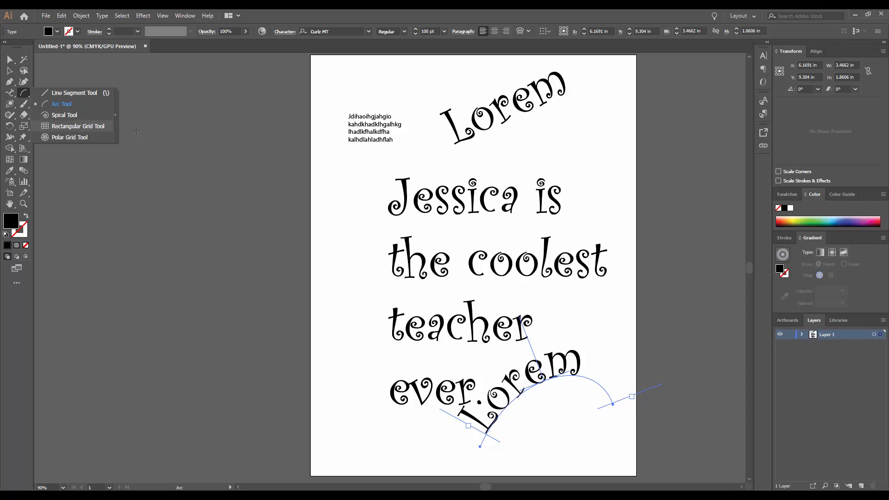
pyautogui.click(57, 116)
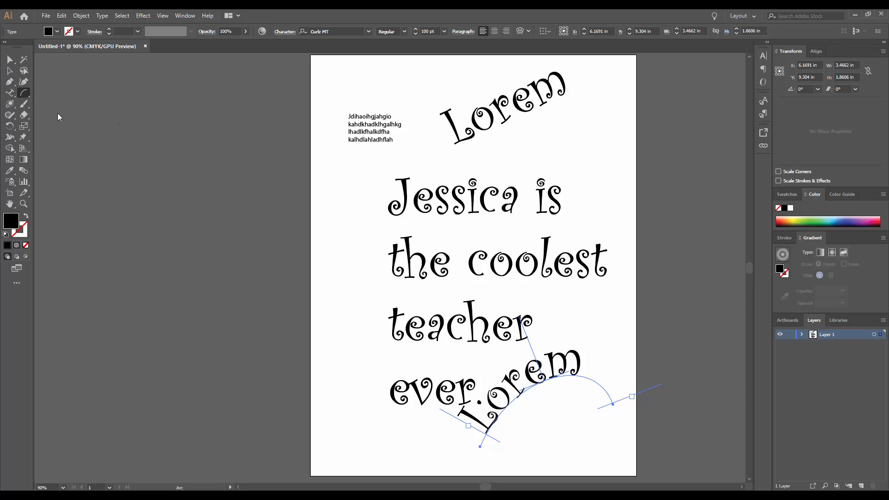
pyautogui.moveTo(293, 214); pyautogui.dragTo(352, 294)
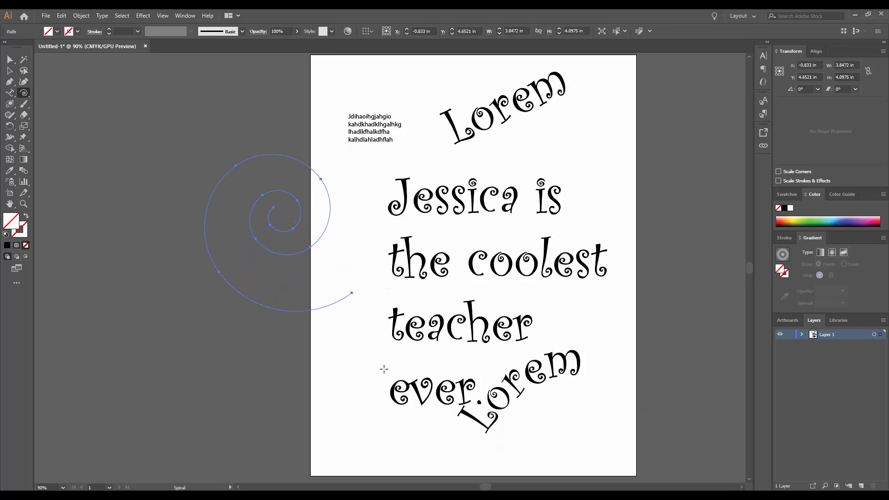
# Give the spiral a brown stroke with a weight of 6 pt and deselect it
pyautogui.click(78, 31)
pyautogui.click(70, 60)
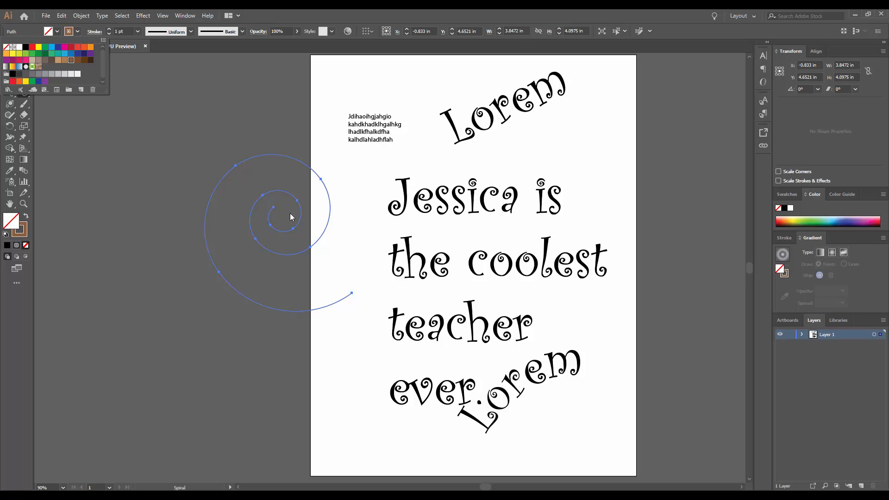
pyautogui.click(139, 31)
pyautogui.click(139, 32)
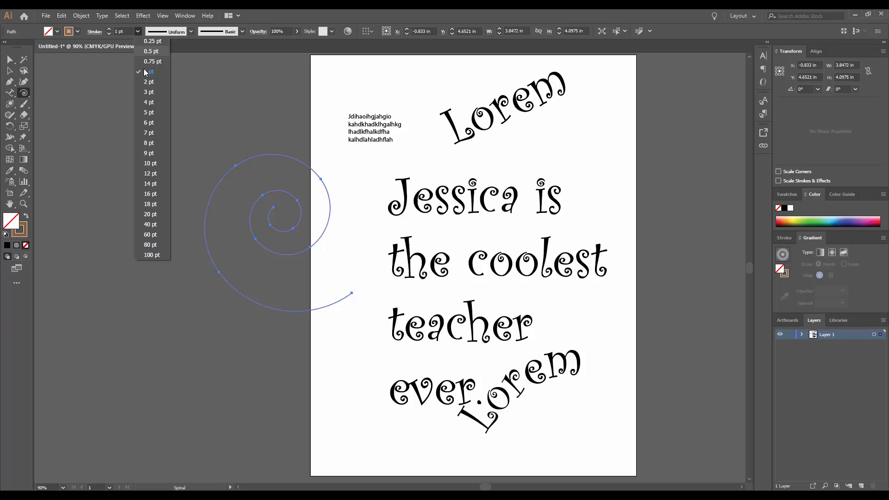
pyautogui.click(155, 123)
pyautogui.click(10, 72)
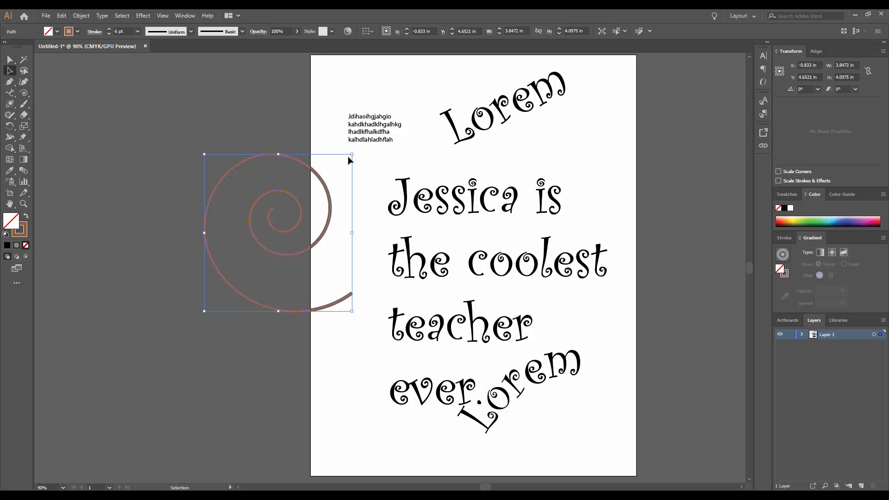
pyautogui.click(659, 343)
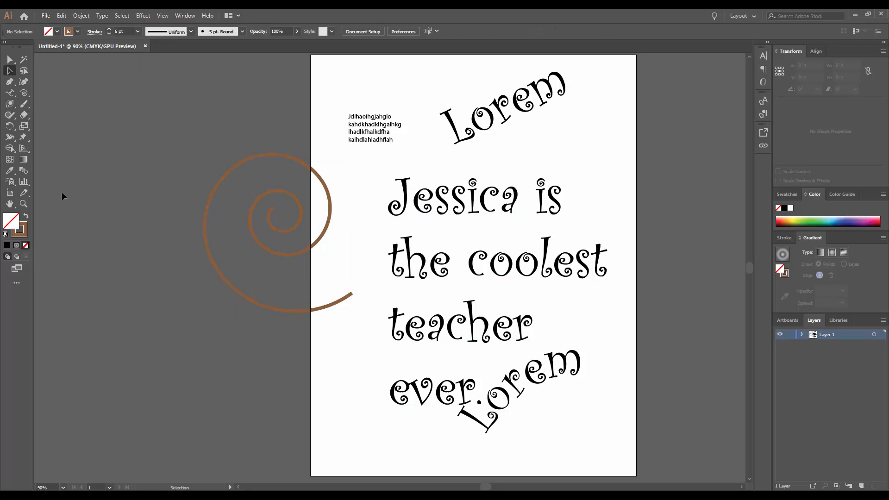
# Create a second spiral left of the first with a radius of 2.4809 in, a decay of 50% and 7 segments
pyautogui.click(25, 93)
pyautogui.click(116, 163)
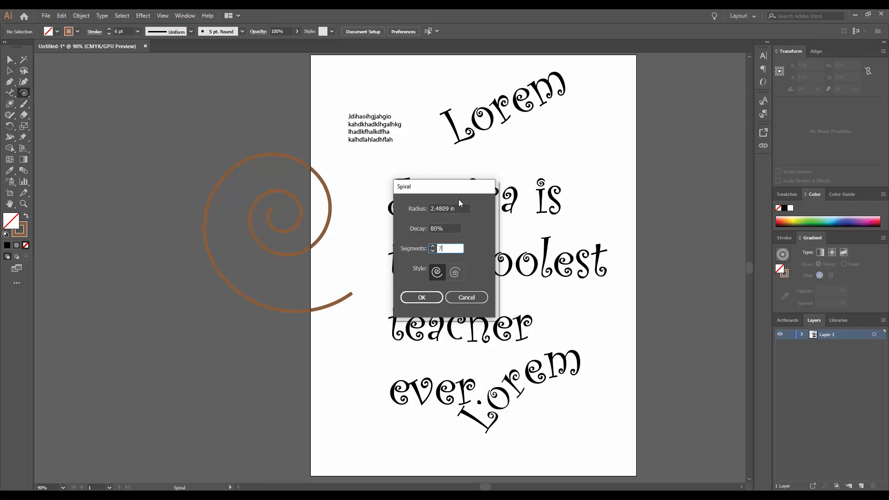
pyautogui.moveTo(452, 227); pyautogui.dragTo(417, 226)
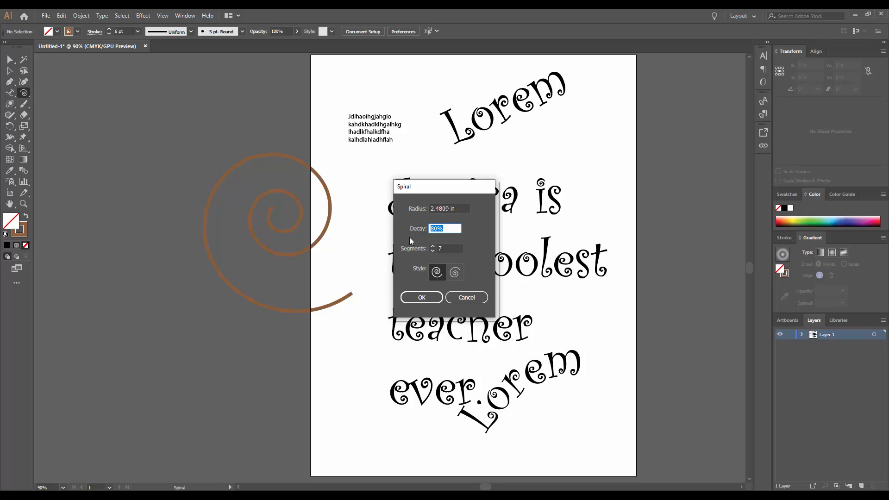
pyautogui.write('50')
pyautogui.click(421, 299)
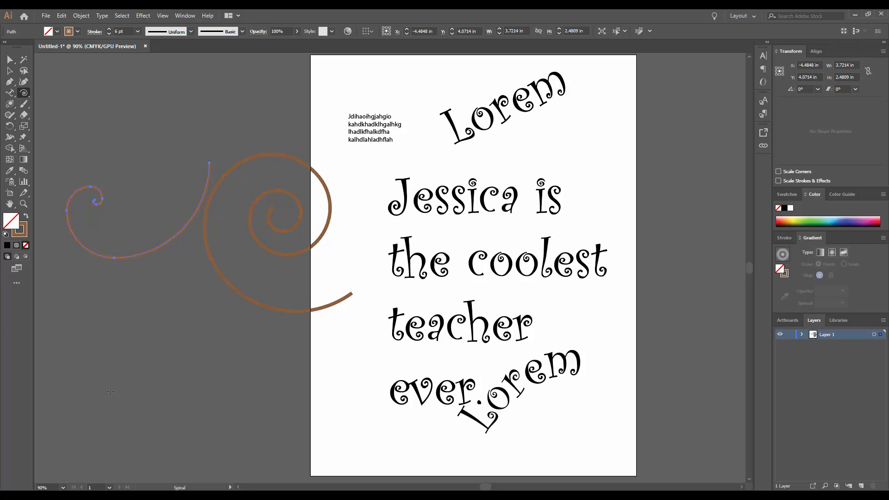
pyautogui.press('v')
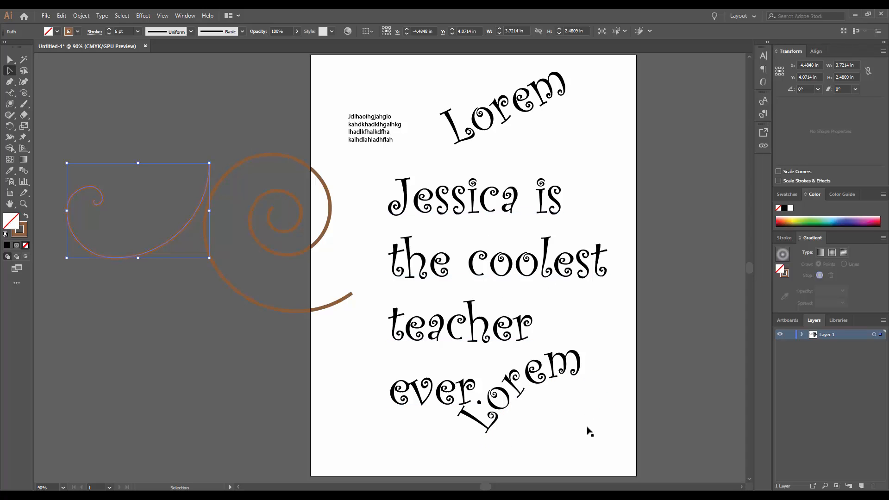
# Delete both spirals, the large sentence, the curved text and the slanted text, keeping only the small text block
pyautogui.moveTo(599, 438); pyautogui.dragTo(143, 195)
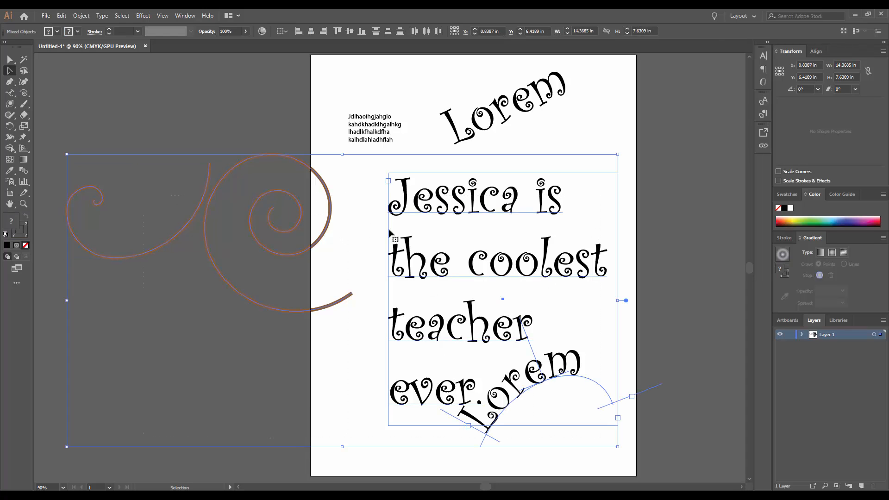
pyautogui.press('Delete')
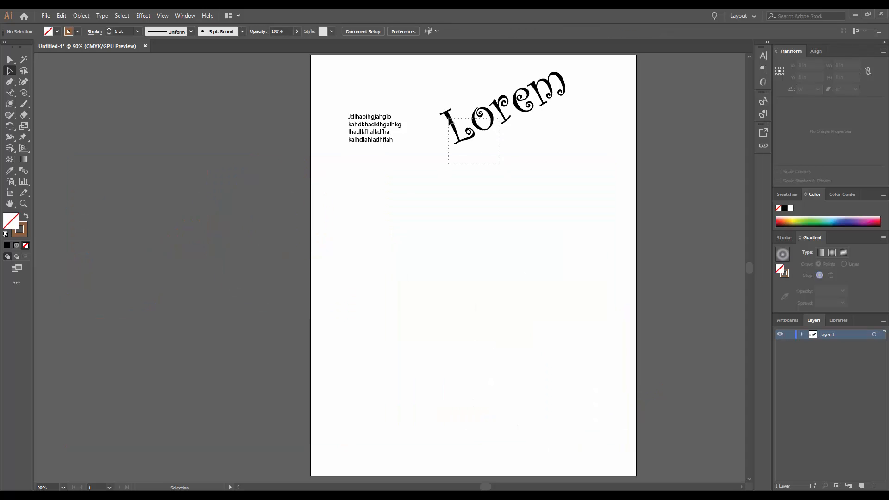
pyautogui.click(449, 118)
pyautogui.press('Delete')
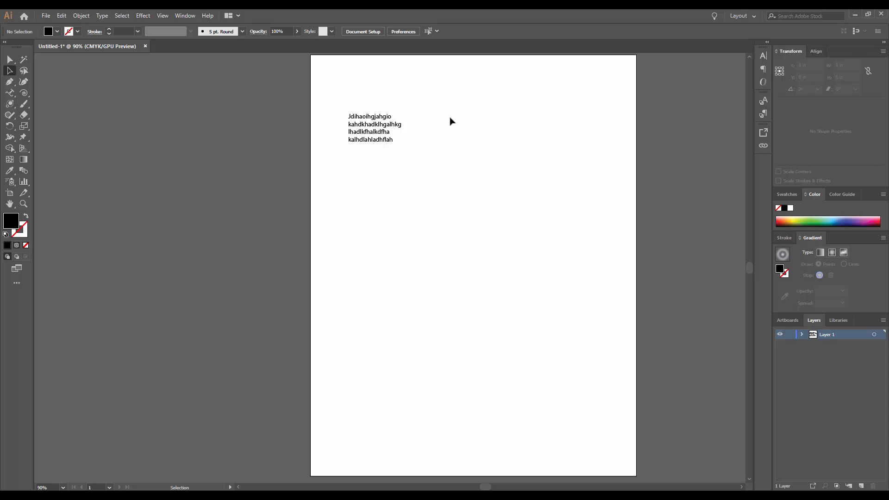
# Draw a rectangle about 2.84 by 2.58 in below the small text block, fill it dark blue and deselect it
pyautogui.click(11, 105)
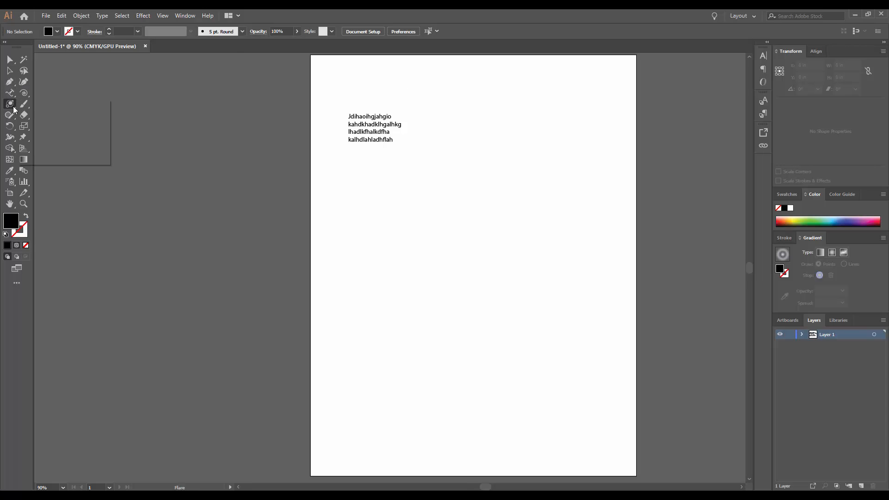
pyautogui.click(51, 103)
pyautogui.moveTo(349, 200); pyautogui.dragTo(458, 299)
pyautogui.click(57, 31)
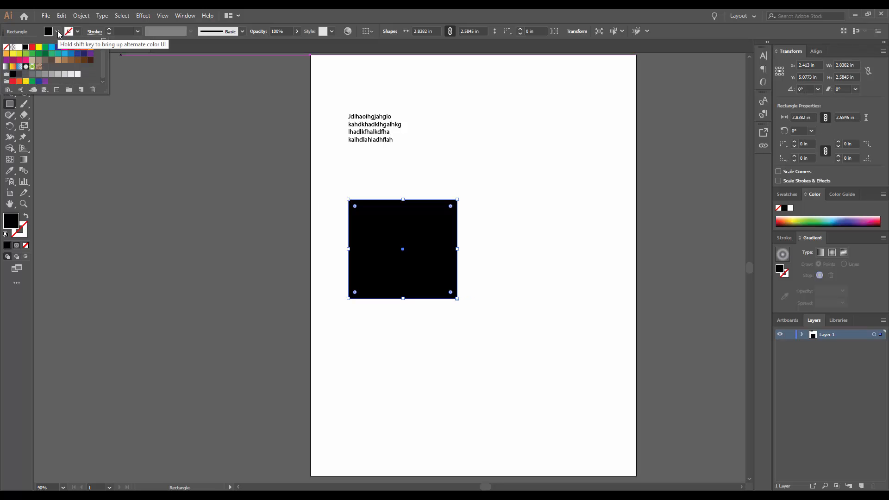
pyautogui.click(59, 49)
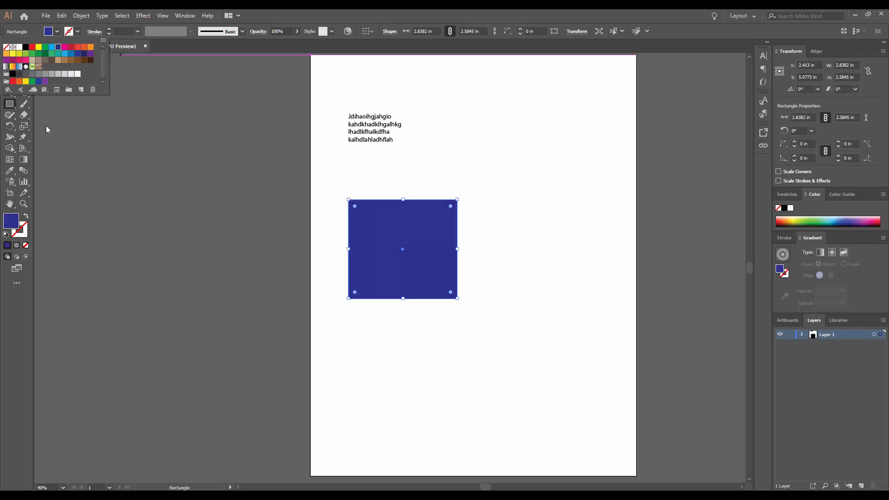
pyautogui.click(9, 70)
pyautogui.click(170, 144)
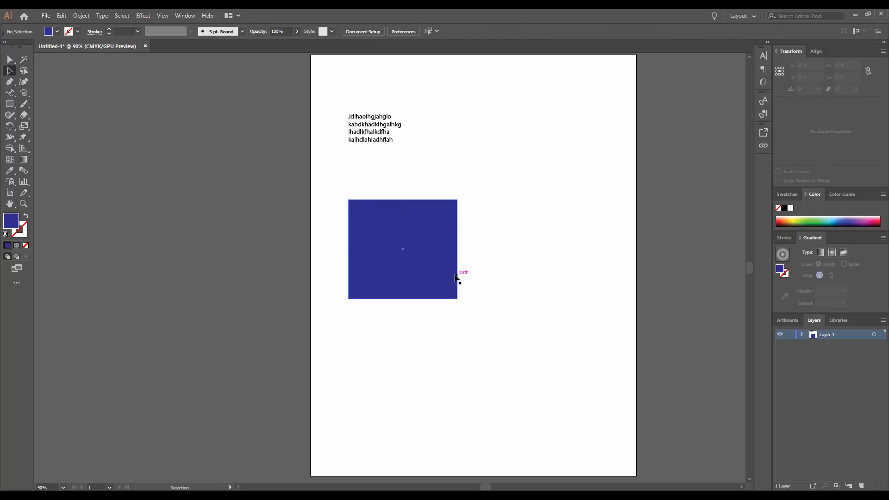
# Draw a black-filled rectangle about 3.38 by 2.71 in to the right of the blue one and deselect it
pyautogui.click(57, 31)
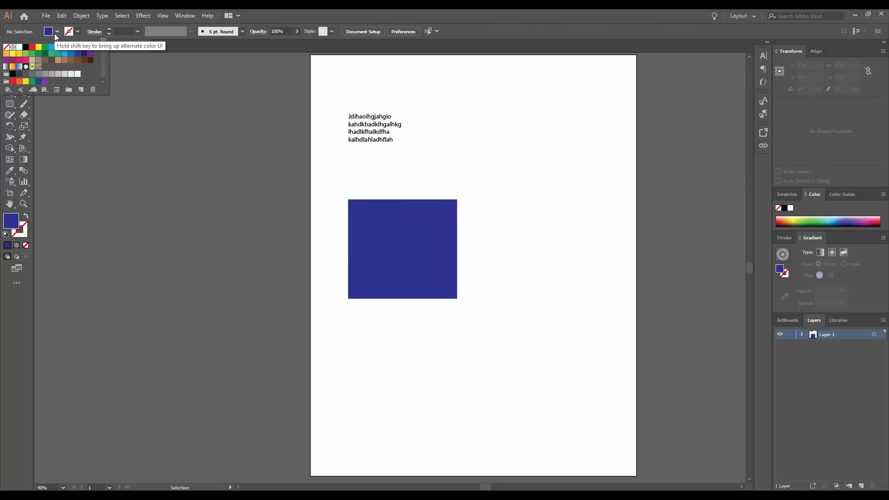
pyautogui.click(25, 47)
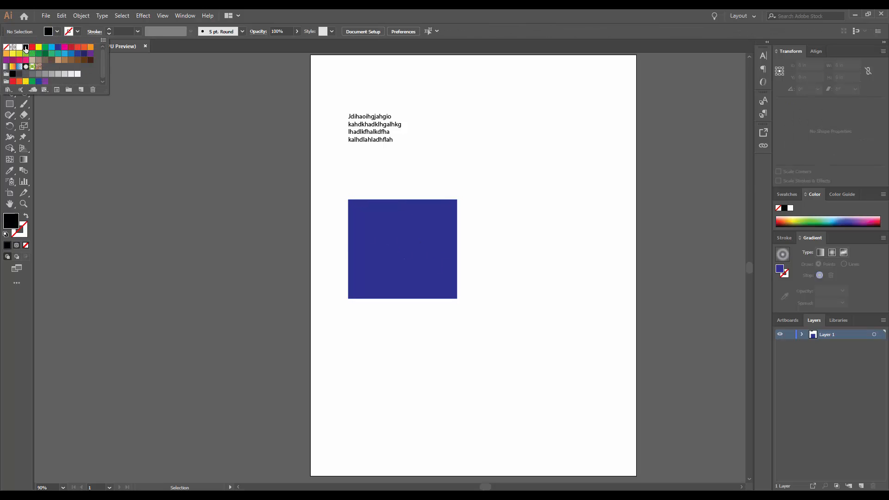
pyautogui.click(9, 103)
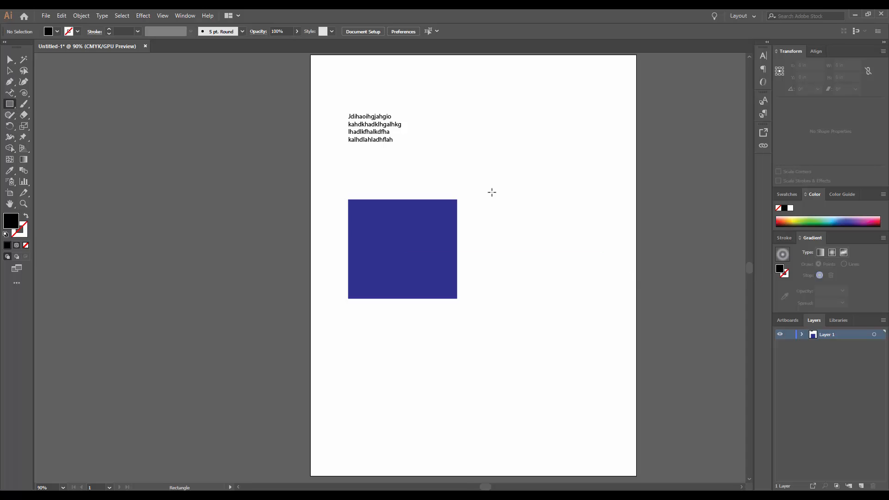
pyautogui.moveTo(491, 192)
pyautogui.mouseDown()
pyautogui.moveTo(584, 254)
pyautogui.moveTo(621, 295)
pyautogui.mouseUp()
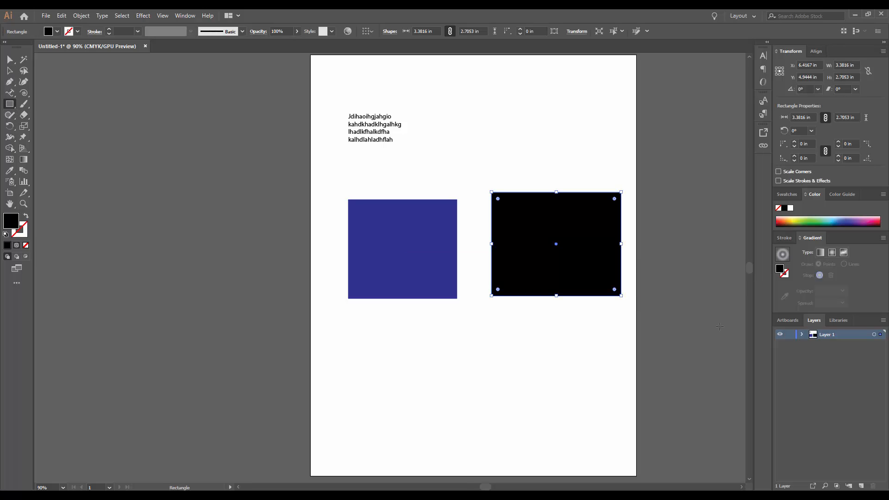
pyautogui.click(10, 71)
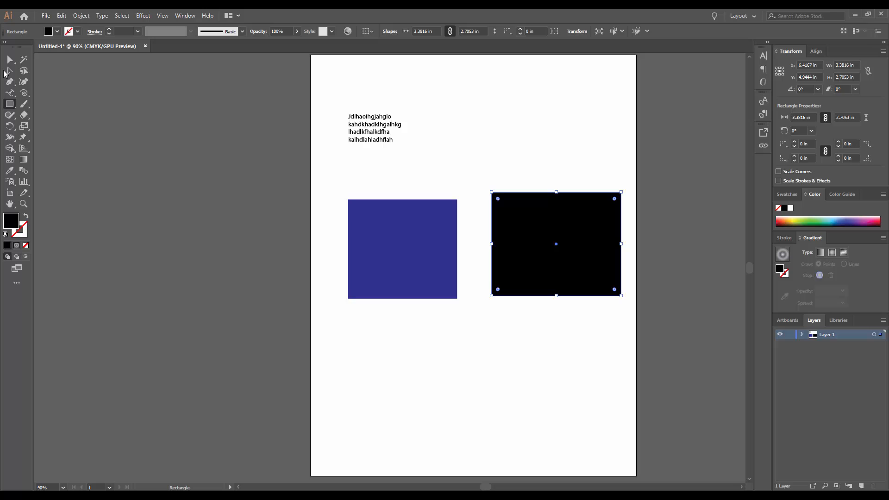
pyautogui.click(95, 127)
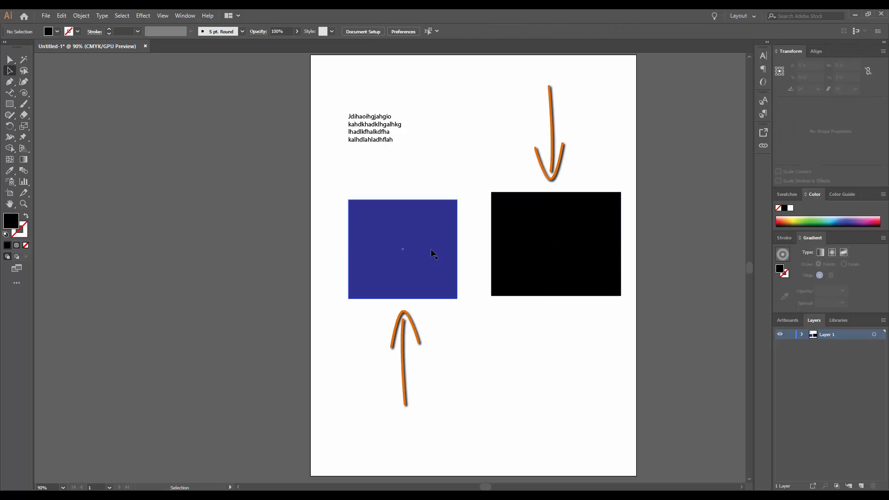
# Match the black rectangle's fill to the dark blue rectangle by sampling it with the Eyedropper
pyautogui.click(513, 227)
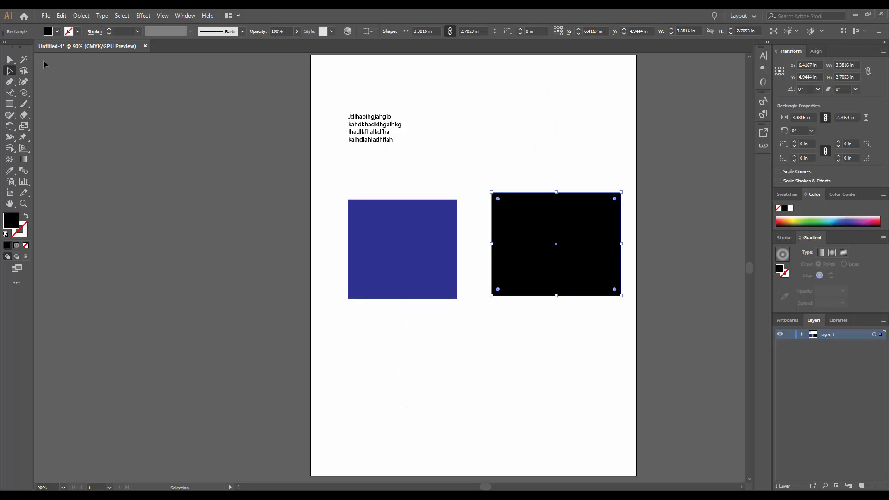
pyautogui.click(57, 32)
pyautogui.click(11, 172)
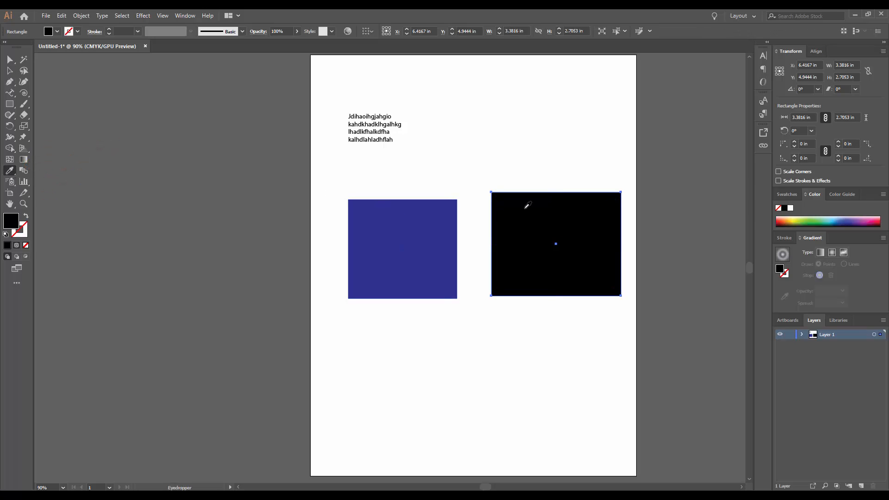
pyautogui.click(430, 225)
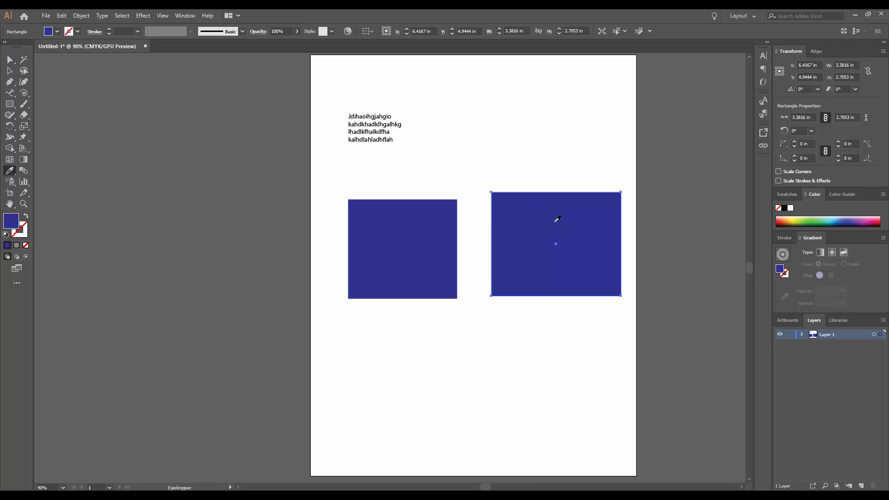
pyautogui.click(346, 405)
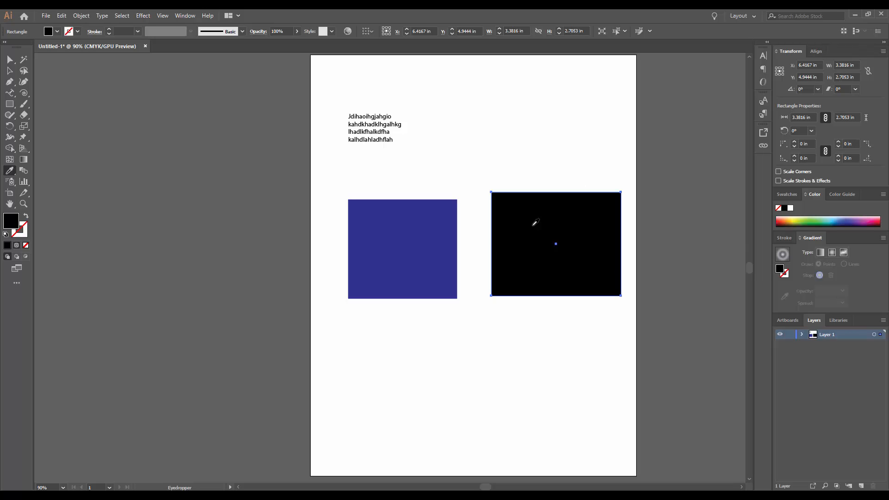
pyautogui.click(378, 231)
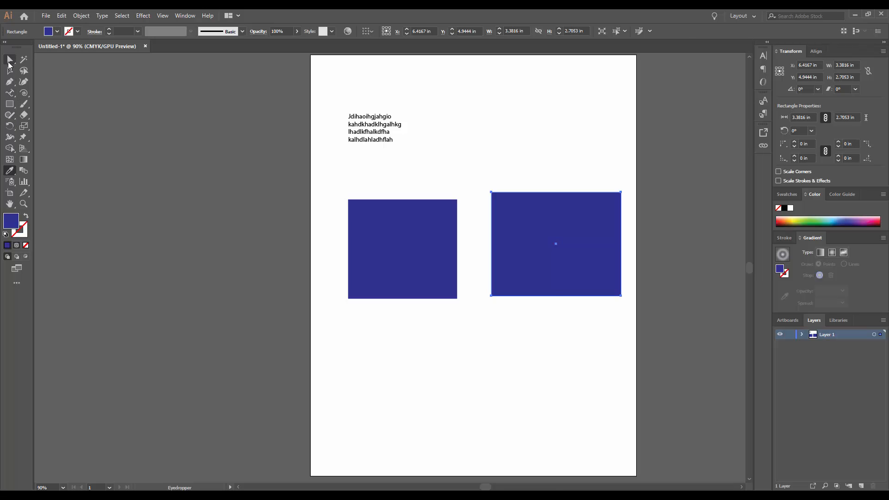
pyautogui.click(9, 62)
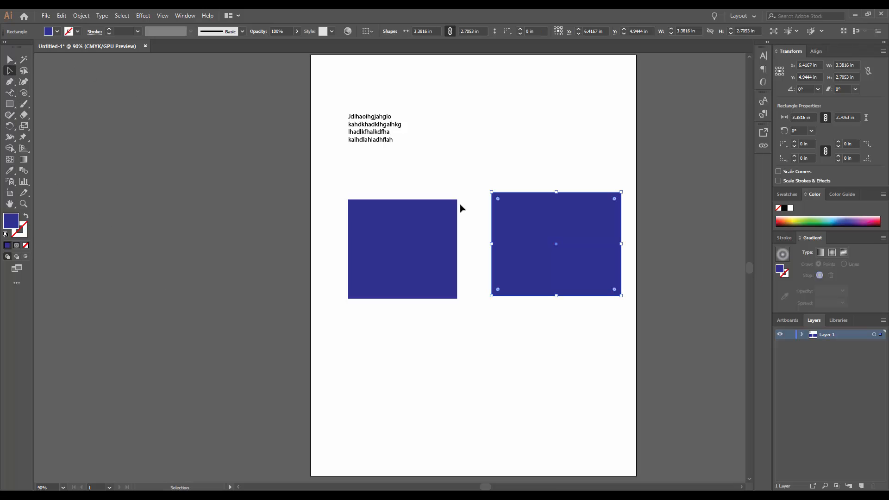
# Set the larger rectangle's fill to the RGB colour 35, 35, 42
pyautogui.doubleClick(14, 224)
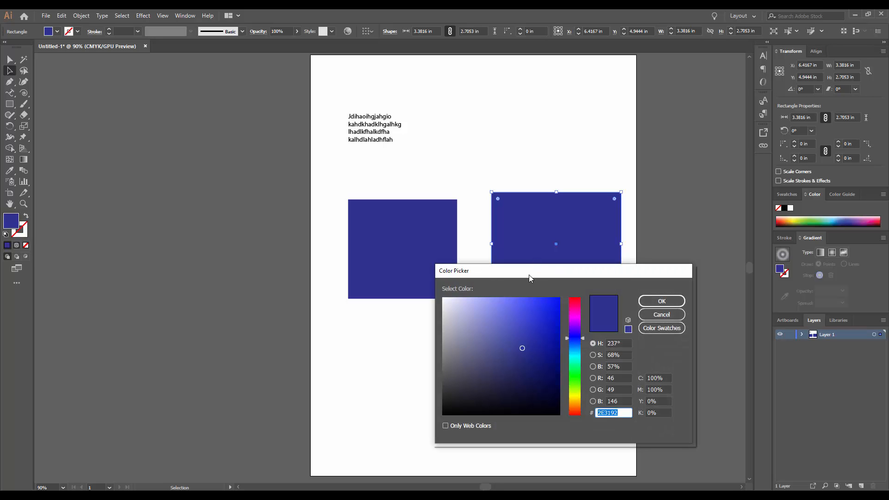
pyautogui.moveTo(530, 273)
pyautogui.mouseDown()
pyautogui.moveTo(230, 234)
pyautogui.moveTo(164, 191)
pyautogui.mouseUp()
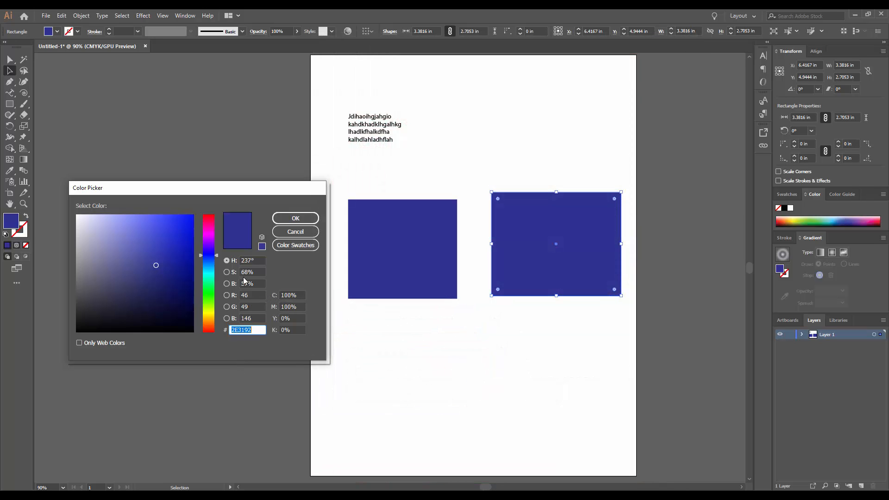
pyautogui.click(234, 292)
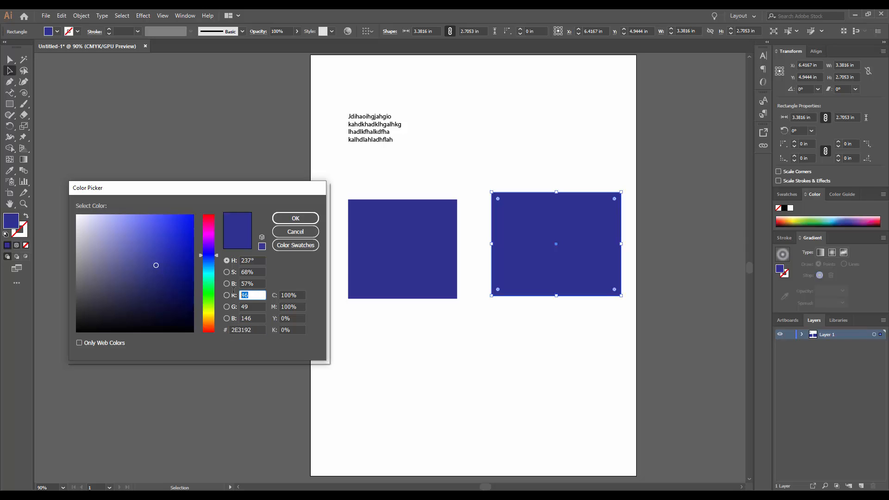
pyautogui.write('35')
pyautogui.click(245, 308)
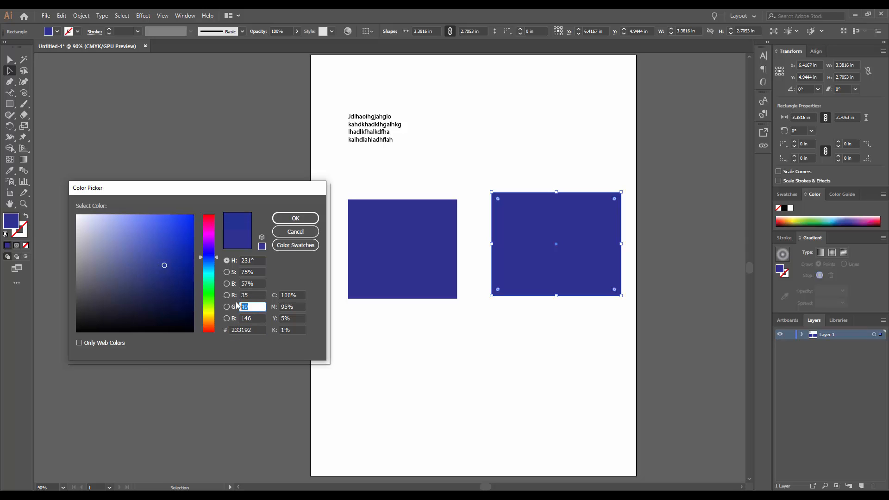
pyautogui.write('35')
pyautogui.click(254, 318)
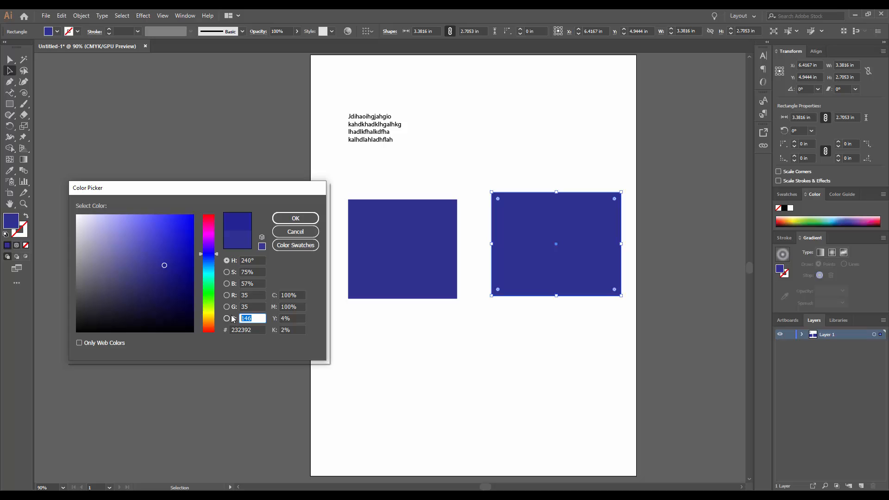
pyautogui.write('42')
pyautogui.click(256, 307)
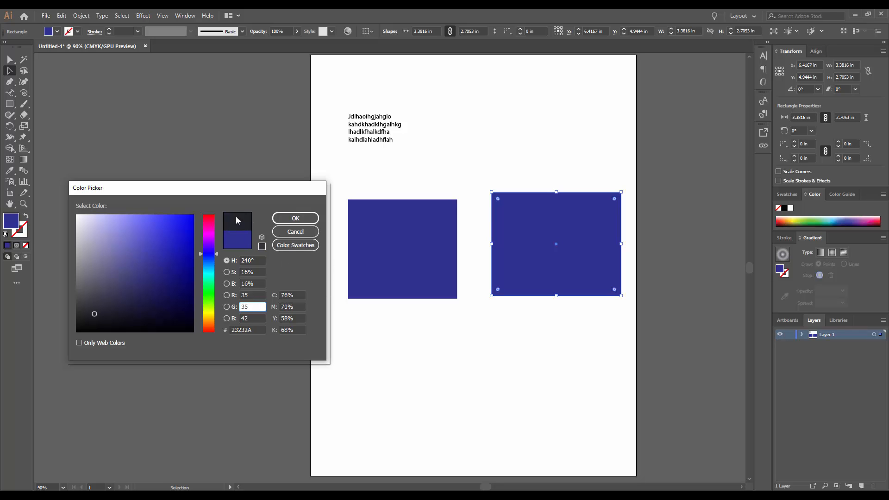
pyautogui.click(309, 218)
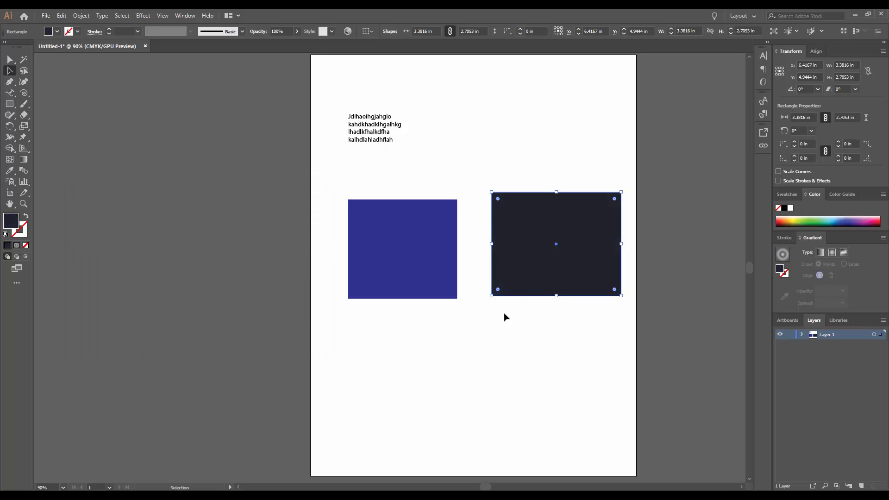
# Change the larger rectangle's fill to the muted blue-violet 5E5E8E
pyautogui.doubleClick(16, 224)
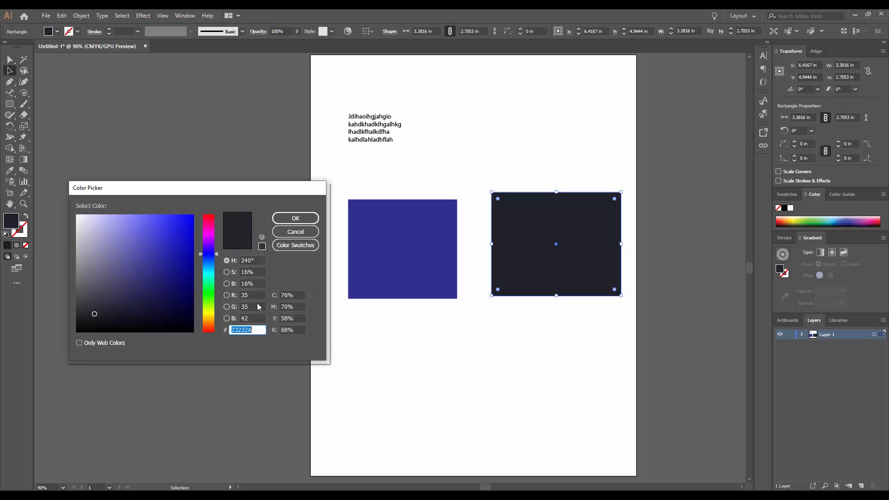
pyautogui.doubleClick(252, 296)
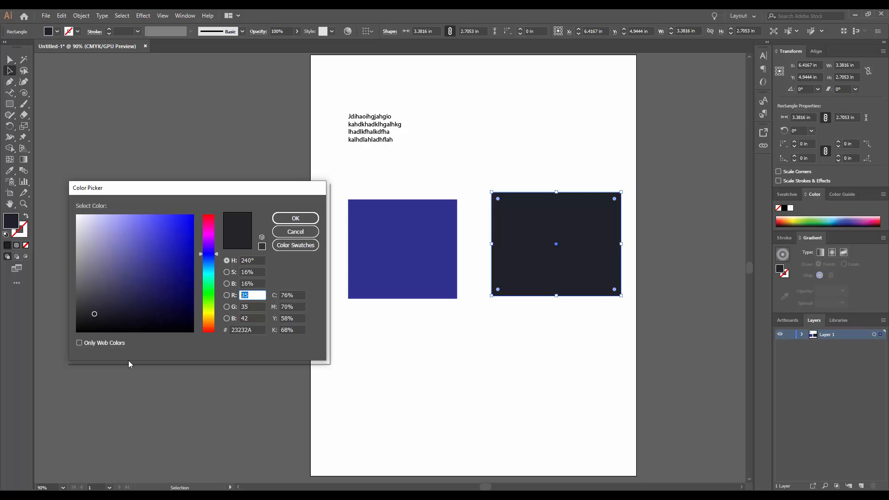
pyautogui.click(102, 269)
pyautogui.click(113, 258)
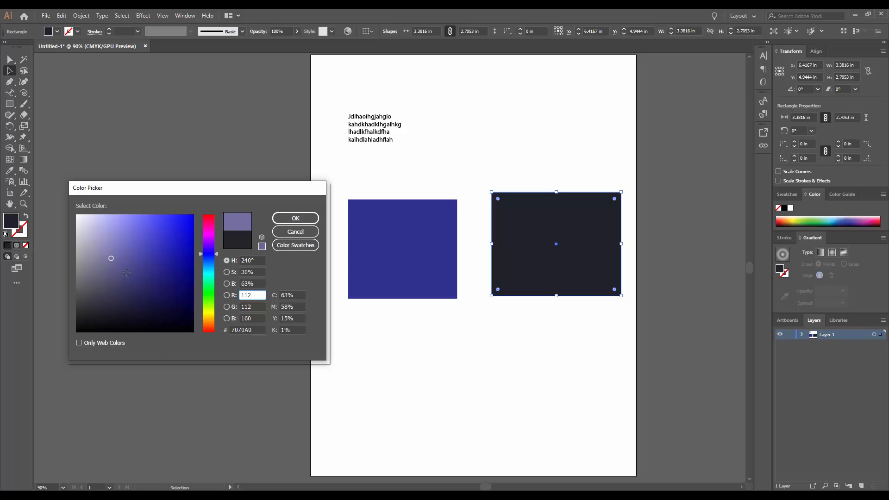
pyautogui.click(127, 277)
pyautogui.click(125, 260)
pyautogui.click(124, 251)
pyautogui.click(116, 267)
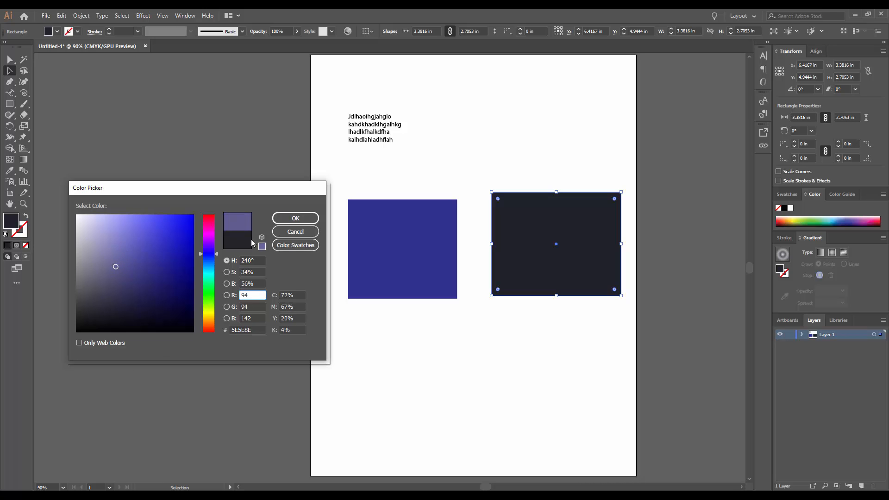
pyautogui.click(295, 220)
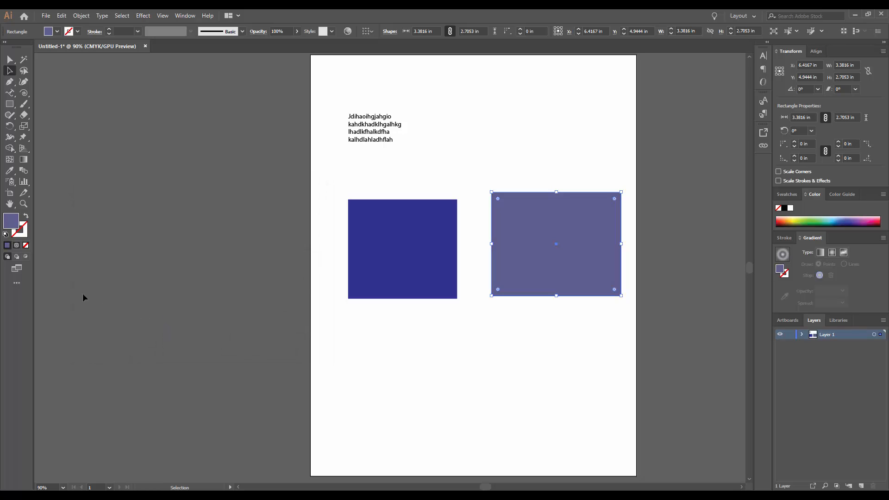
# Give the larger rectangle a very dark blue 07072D stroke at 5 pt and deselect it
pyautogui.doubleClick(18, 238)
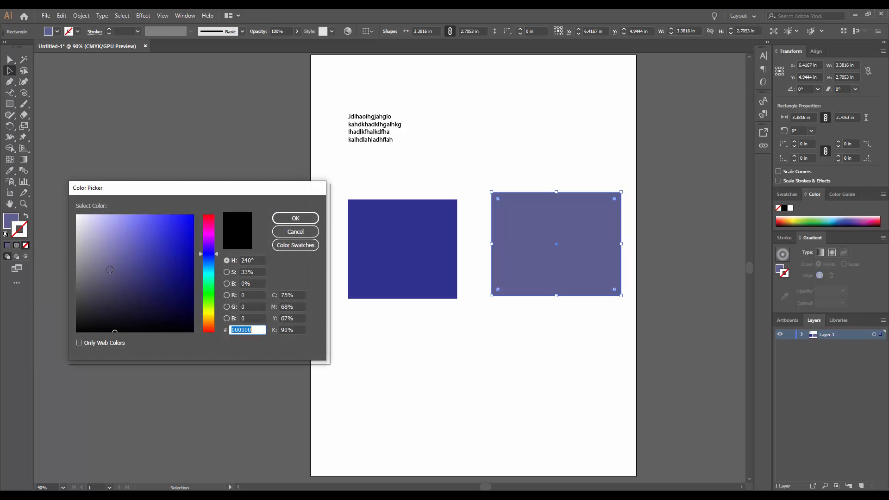
pyautogui.click(134, 272)
pyautogui.click(120, 242)
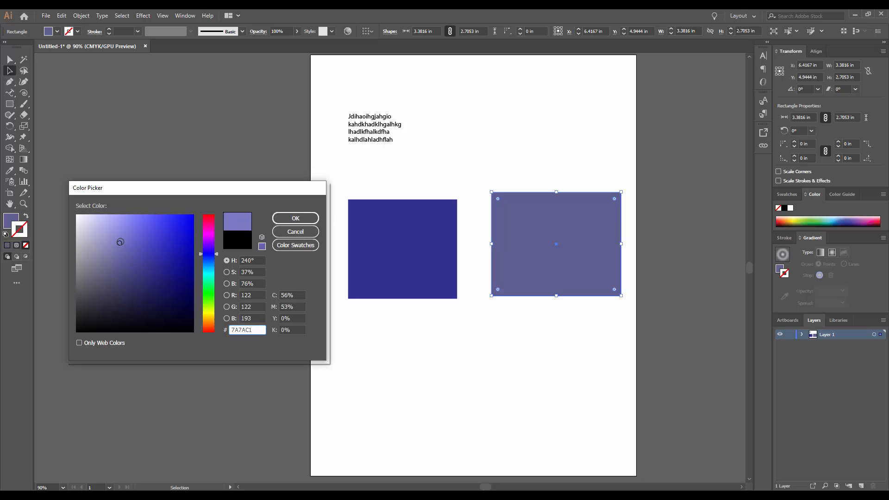
pyautogui.click(97, 223)
pyautogui.click(176, 312)
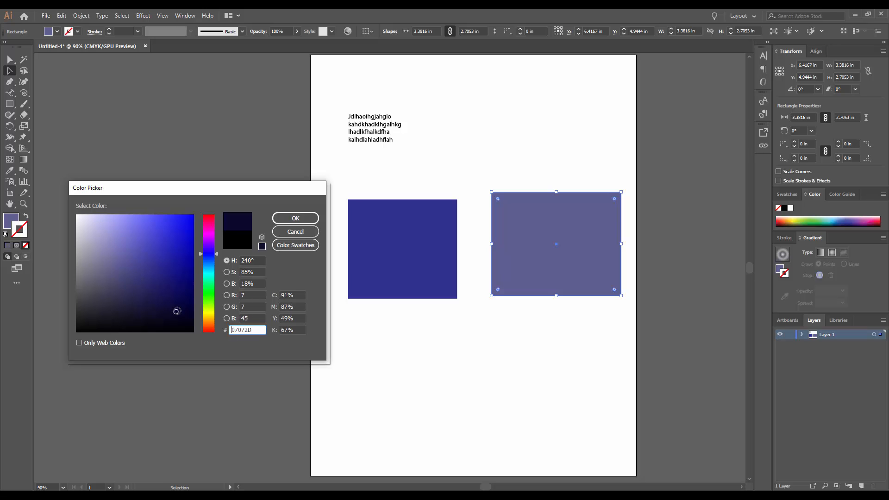
pyautogui.click(283, 218)
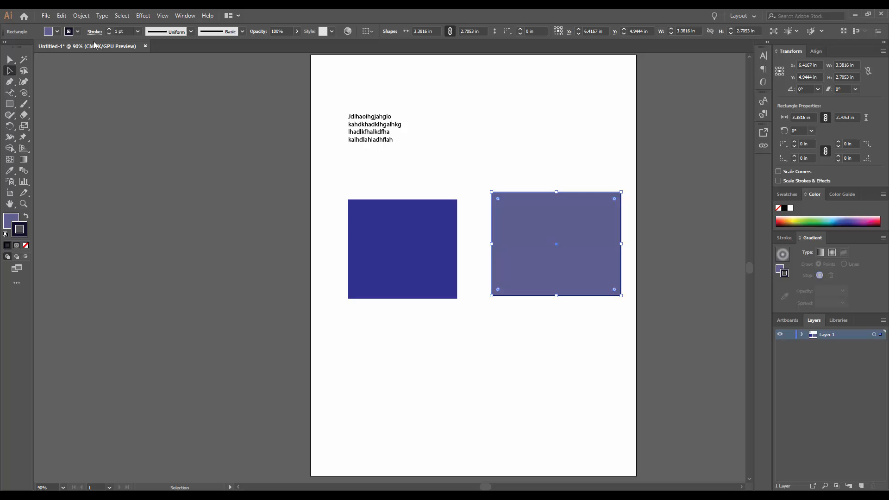
pyautogui.click(137, 31)
pyautogui.click(149, 113)
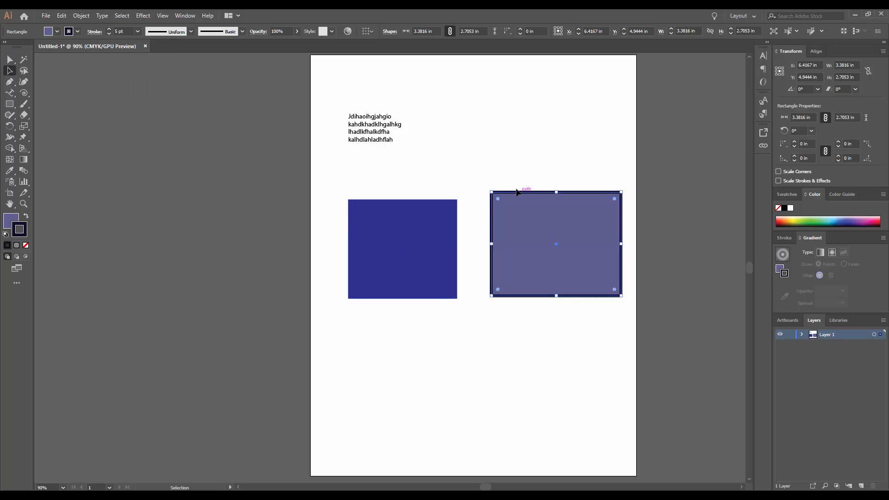
pyautogui.click(566, 338)
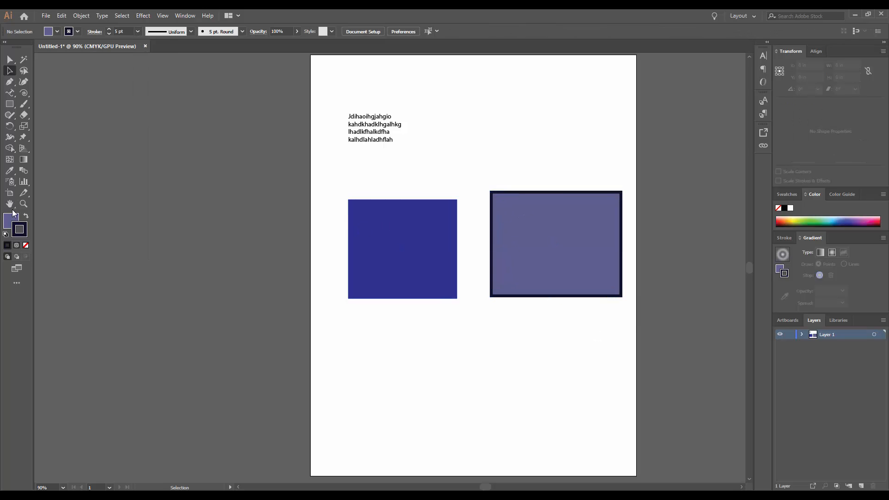
# Pan the artboard with the Hand tool, zoom in and out, and finish at 80.39% with the Zoom tool
pyautogui.press('h')
pyautogui.moveTo(363, 242); pyautogui.dragTo(293, 235)
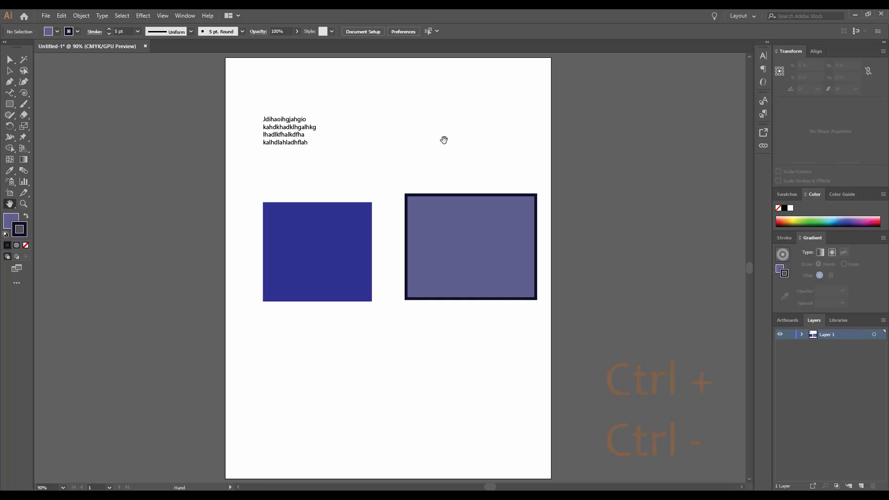
pyautogui.hotkey('ctrl', '+')
pyautogui.hotkey('ctrl', '-')
pyautogui.hotkey('ctrl', '-')
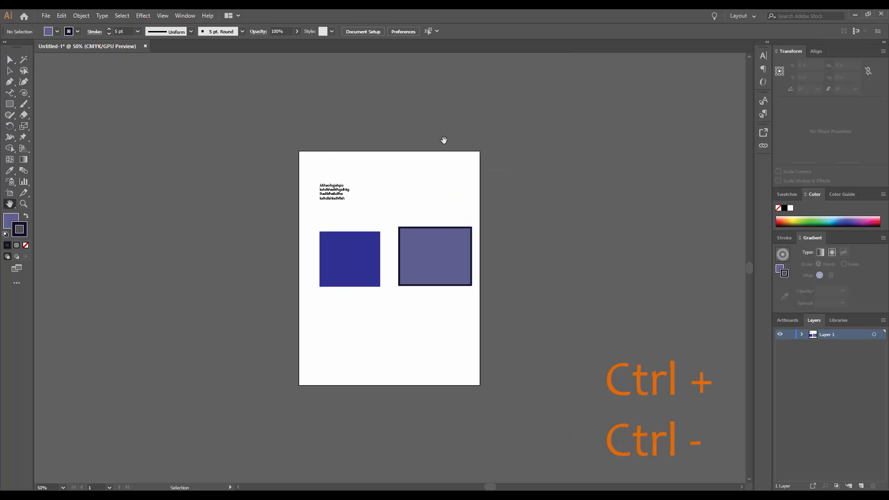
pyautogui.hotkey('ctrl', '+')
pyautogui.hotkey('ctrl', '+')
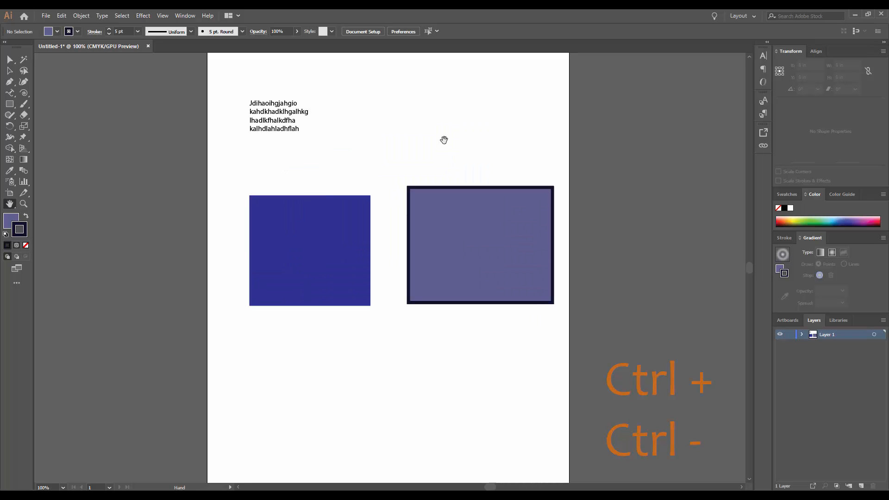
pyautogui.click(23, 204)
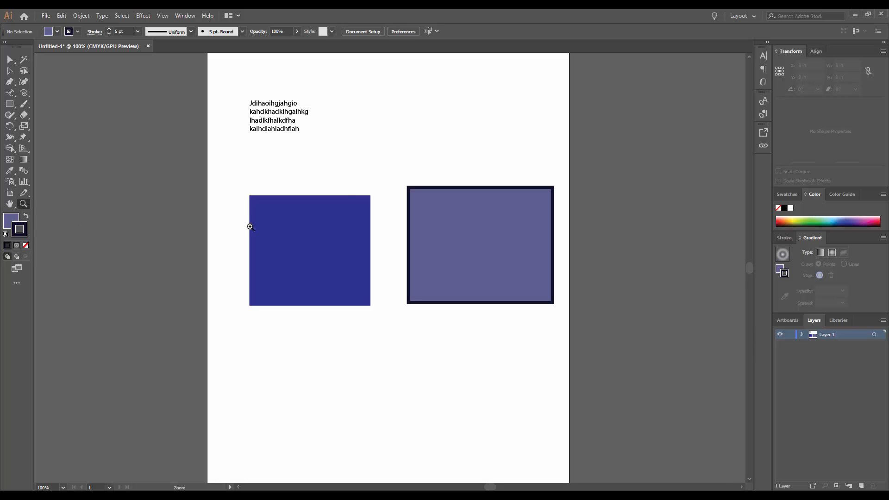
pyautogui.moveTo(389, 156)
pyautogui.mouseDown()
pyautogui.moveTo(526, 250)
pyautogui.moveTo(462, 201)
pyautogui.moveTo(340, 55)
pyautogui.moveTo(485, 216)
pyautogui.moveTo(321, 77)
pyautogui.mouseUp()
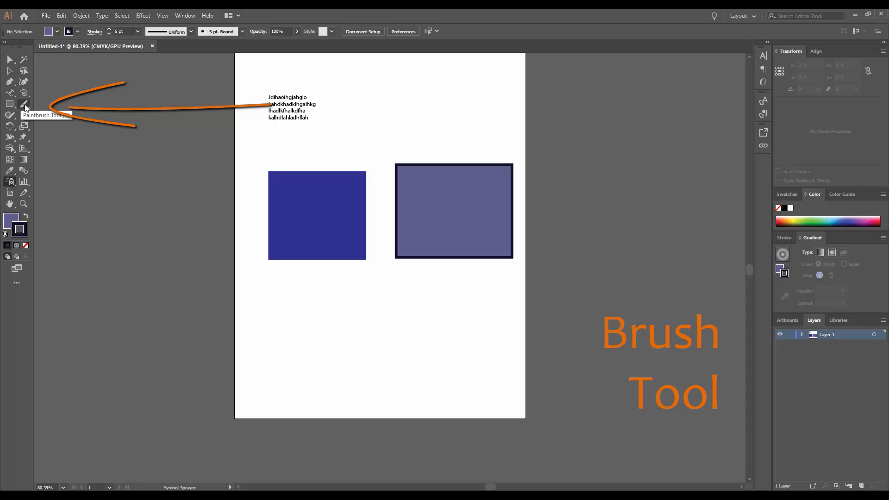
# Paint a long looping freehand stroke with the Paintbrush in the empty area below the two rectangles
pyautogui.click(24, 105)
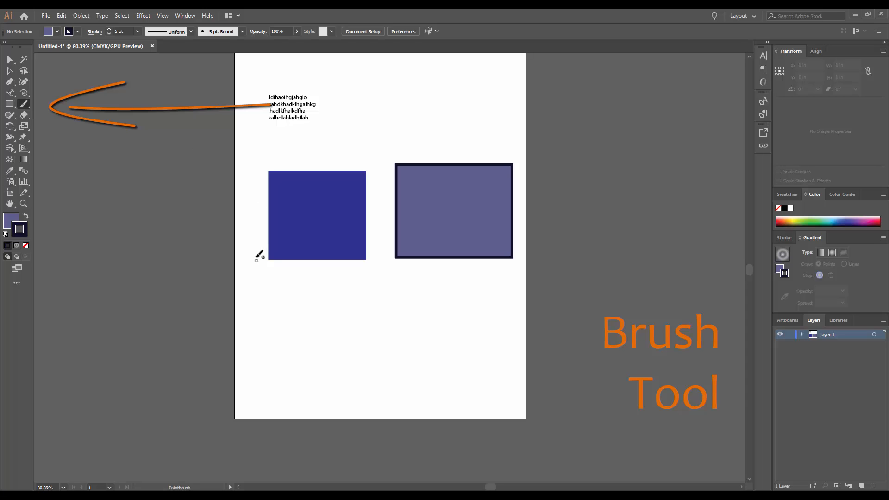
pyautogui.moveTo(254, 253)
pyautogui.mouseDown()
pyautogui.moveTo(264, 291)
pyautogui.moveTo(291, 321)
pyautogui.moveTo(340, 321)
pyautogui.moveTo(451, 293)
pyautogui.moveTo(500, 328)
pyautogui.moveTo(508, 363)
pyautogui.moveTo(473, 401)
pyautogui.moveTo(404, 401)
pyautogui.moveTo(380, 356)
pyautogui.moveTo(397, 330)
pyautogui.moveTo(448, 332)
pyautogui.moveTo(460, 375)
pyautogui.moveTo(371, 372)
pyautogui.moveTo(287, 361)
pyautogui.mouseUp()
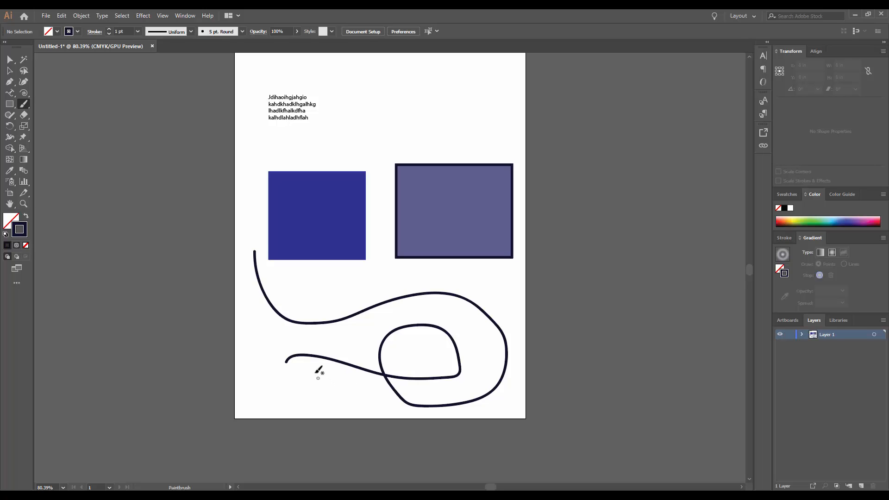
# Display the Brushes collection, place it in the free space beside the artboard and make it taller
pyautogui.click(187, 16)
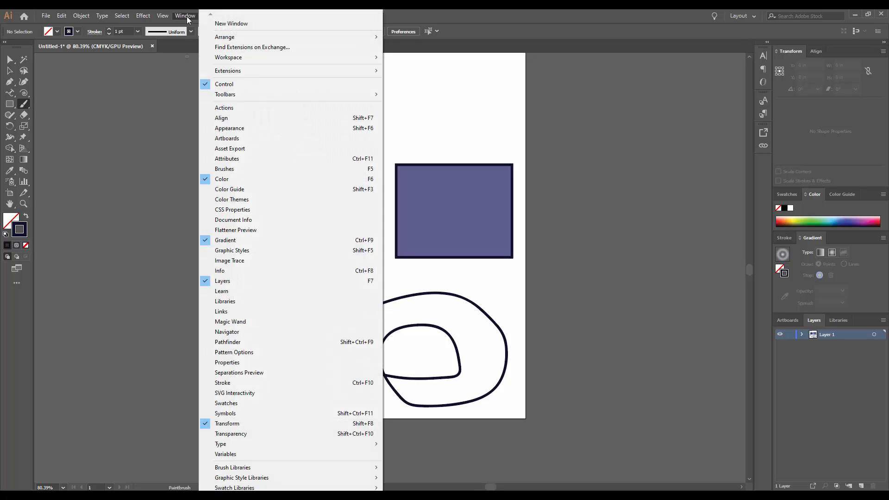
pyautogui.click(246, 169)
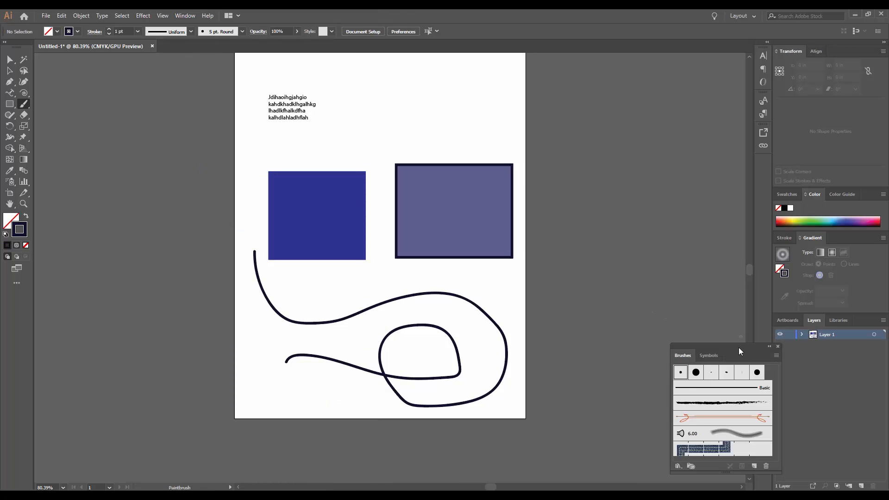
pyautogui.moveTo(738, 348)
pyautogui.mouseDown()
pyautogui.moveTo(167, 148)
pyautogui.moveTo(141, 111)
pyautogui.mouseUp()
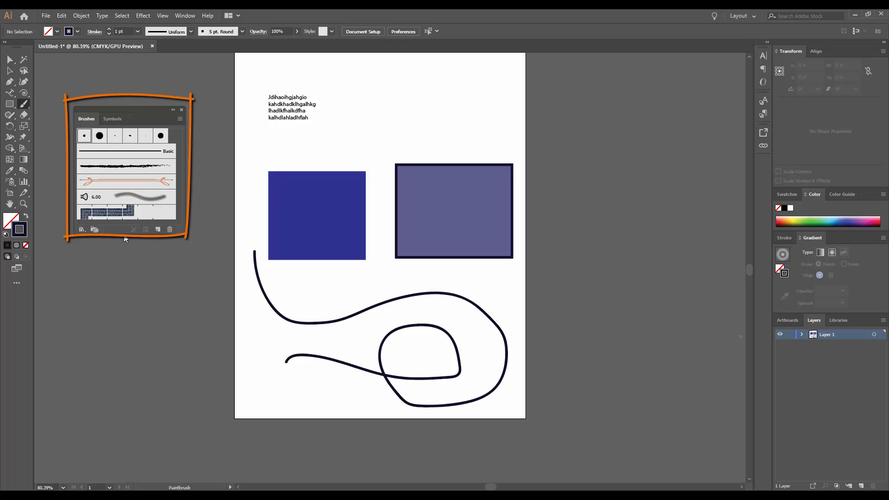
pyautogui.moveTo(124, 237); pyautogui.dragTo(142, 409)
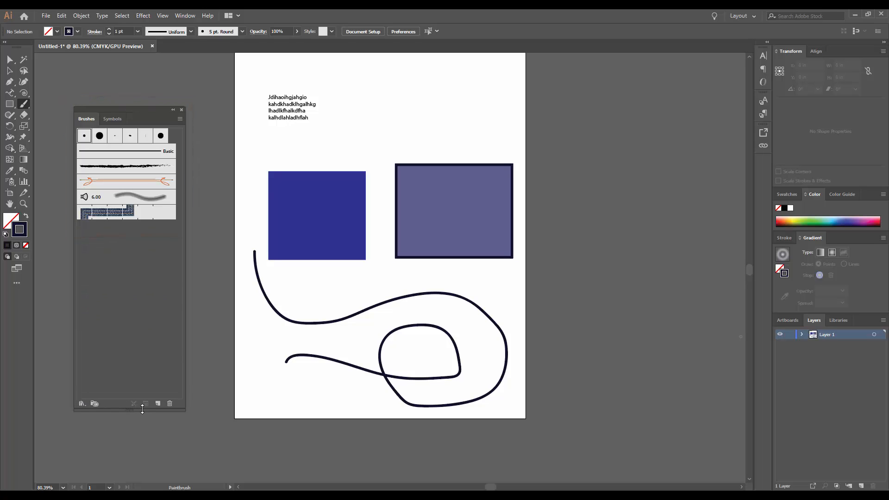
# Paint a curved stroke with the rough charcoal-style brush at 1 pt, and another at 16 pt across the blue rectangle
pyautogui.click(127, 168)
pyautogui.moveTo(463, 118)
pyautogui.mouseDown()
pyautogui.moveTo(375, 122)
pyautogui.moveTo(335, 140)
pyautogui.moveTo(327, 195)
pyautogui.moveTo(380, 277)
pyautogui.moveTo(456, 294)
pyautogui.mouseUp()
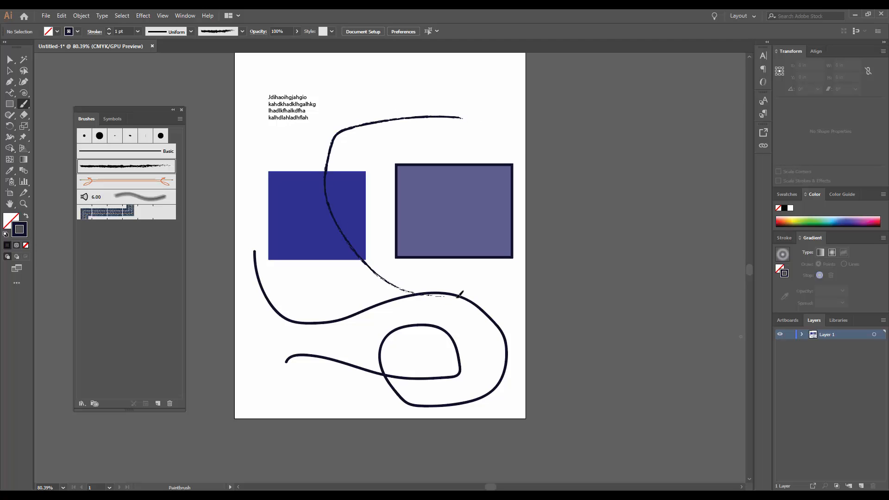
pyautogui.click(138, 31)
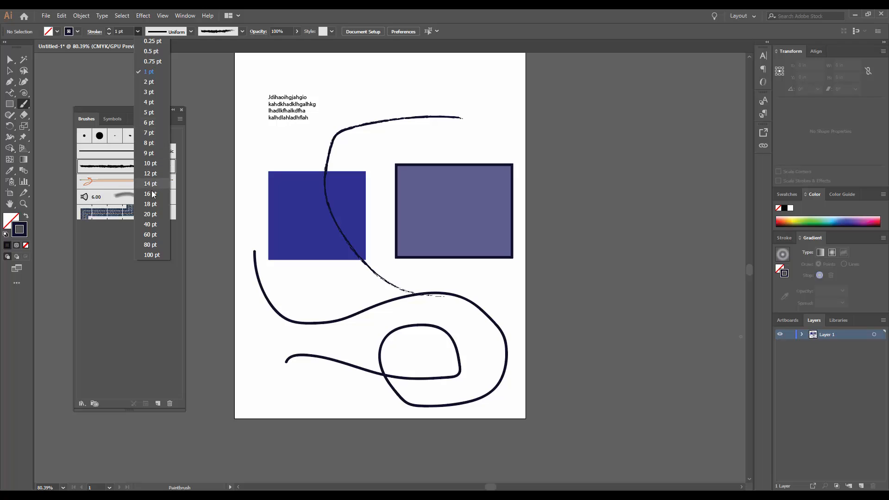
pyautogui.click(153, 193)
pyautogui.moveTo(413, 90)
pyautogui.mouseDown()
pyautogui.moveTo(311, 148)
pyautogui.moveTo(302, 219)
pyautogui.moveTo(352, 285)
pyautogui.mouseUp()
# Set the stroke to 8 pt and paint two rough charcoal-style strokes, one across the larger rectangle and one below the rectangles
pyautogui.click(138, 31)
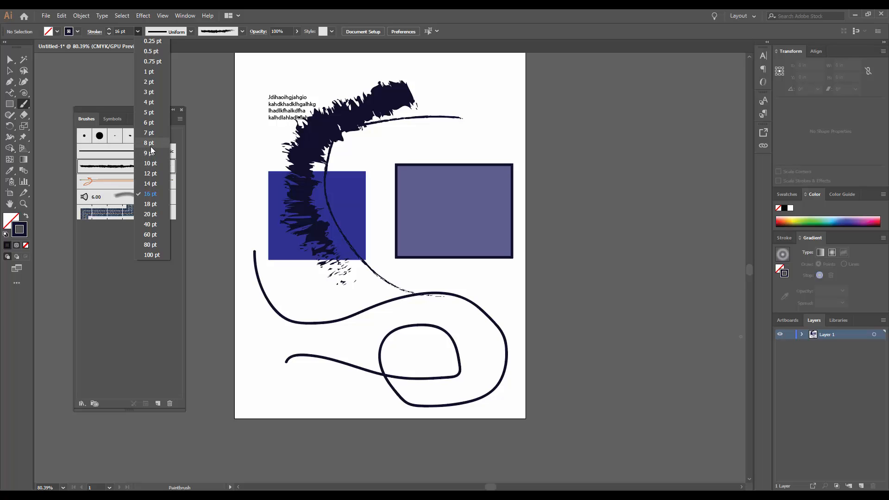
pyautogui.click(151, 144)
pyautogui.moveTo(474, 96)
pyautogui.mouseDown()
pyautogui.moveTo(377, 235)
pyautogui.moveTo(374, 259)
pyautogui.mouseUp()
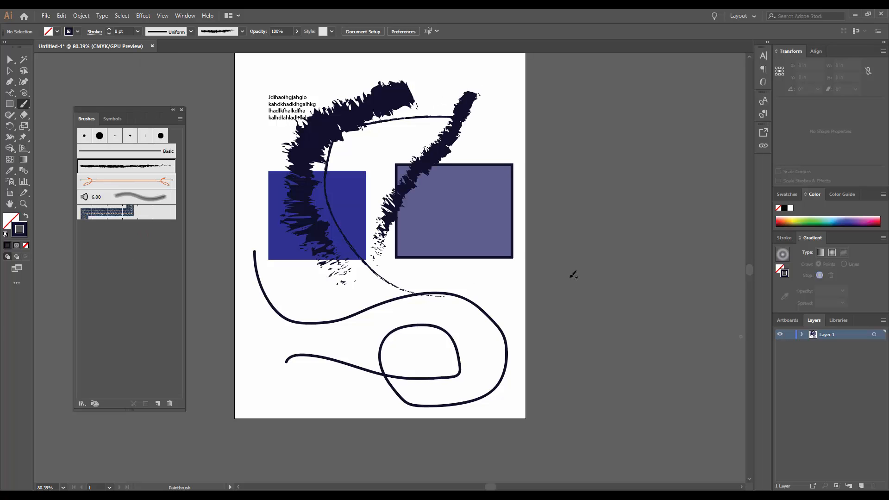
pyautogui.moveTo(508, 278)
pyautogui.mouseDown()
pyautogui.moveTo(408, 283)
pyautogui.moveTo(257, 354)
pyautogui.mouseUp()
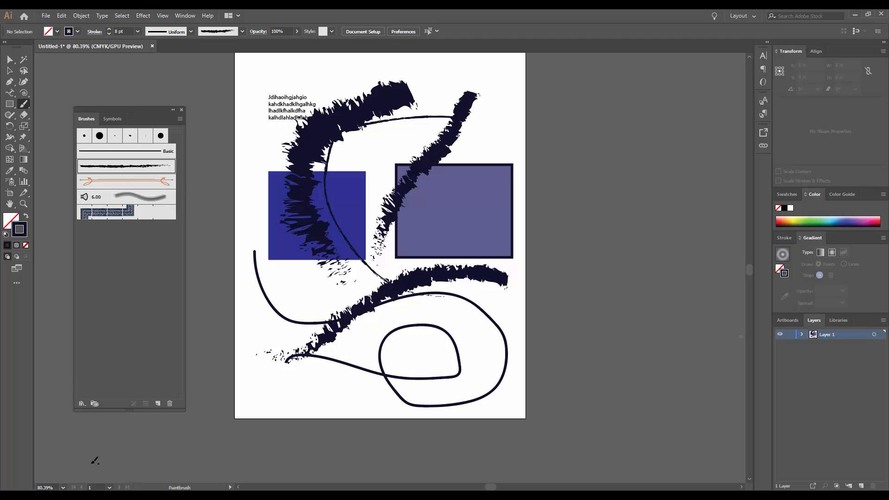
# Load the Decorative_Scatter brush library and paint two curving strokes across the artboard with its orange Star 2 brush
pyautogui.click(85, 404)
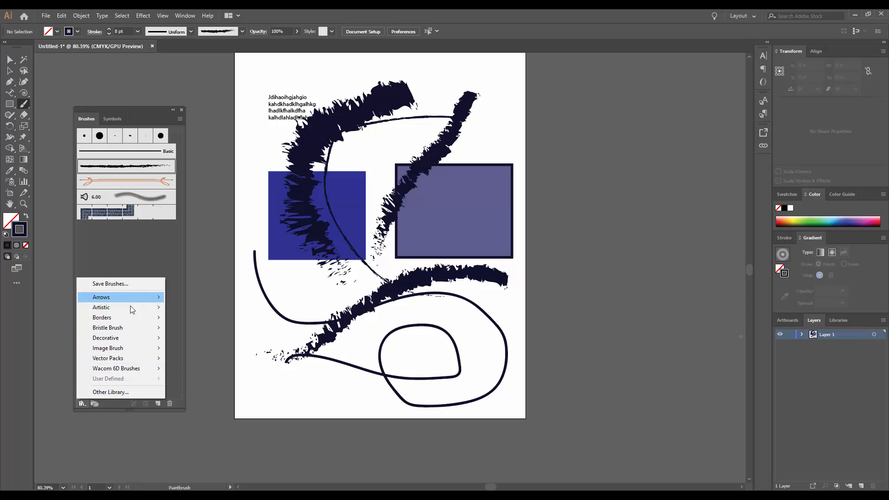
pyautogui.moveTo(121, 340)
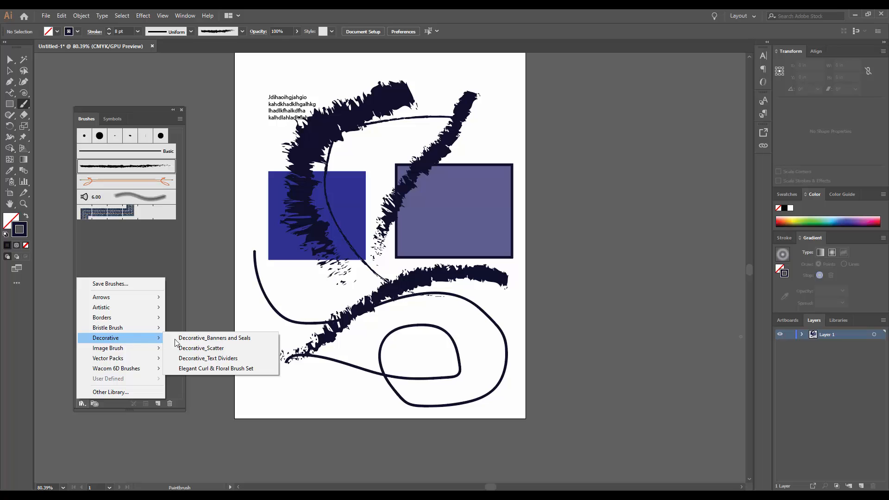
pyautogui.click(208, 348)
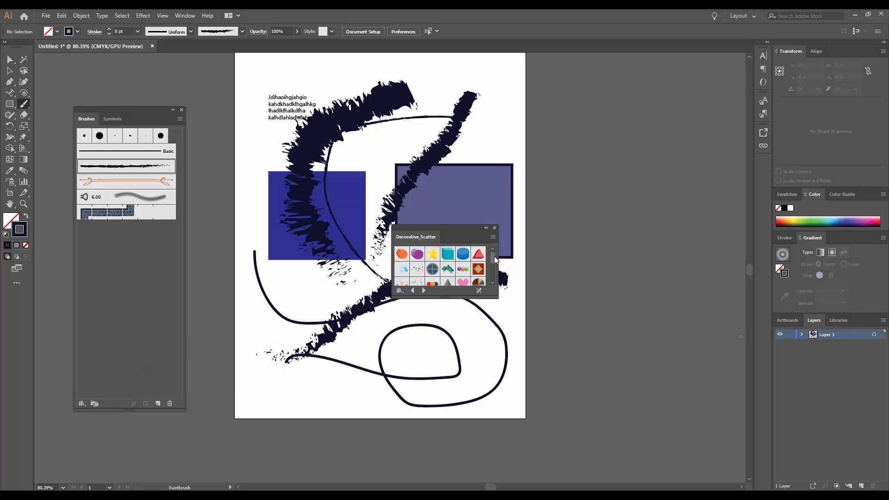
pyautogui.moveTo(493, 256)
pyautogui.mouseDown()
pyautogui.moveTo(493, 280)
pyautogui.moveTo(493, 257)
pyautogui.mouseUp()
pyautogui.moveTo(494, 258); pyautogui.dragTo(493, 272)
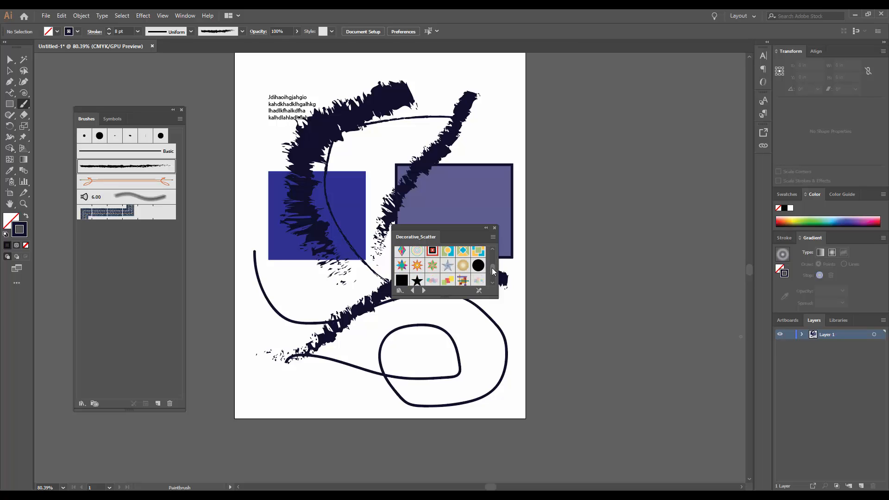
pyautogui.click(418, 266)
pyautogui.moveTo(490, 116)
pyautogui.mouseDown()
pyautogui.moveTo(477, 142)
pyautogui.moveTo(324, 177)
pyautogui.moveTo(295, 229)
pyautogui.moveTo(297, 301)
pyautogui.moveTo(324, 350)
pyautogui.mouseUp()
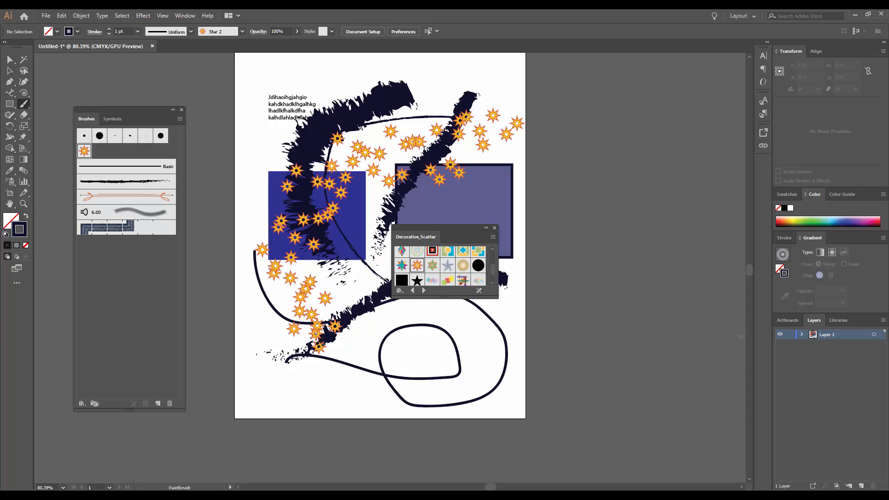
pyautogui.moveTo(461, 367)
pyautogui.mouseDown()
pyautogui.moveTo(376, 312)
pyautogui.moveTo(381, 274)
pyautogui.mouseUp()
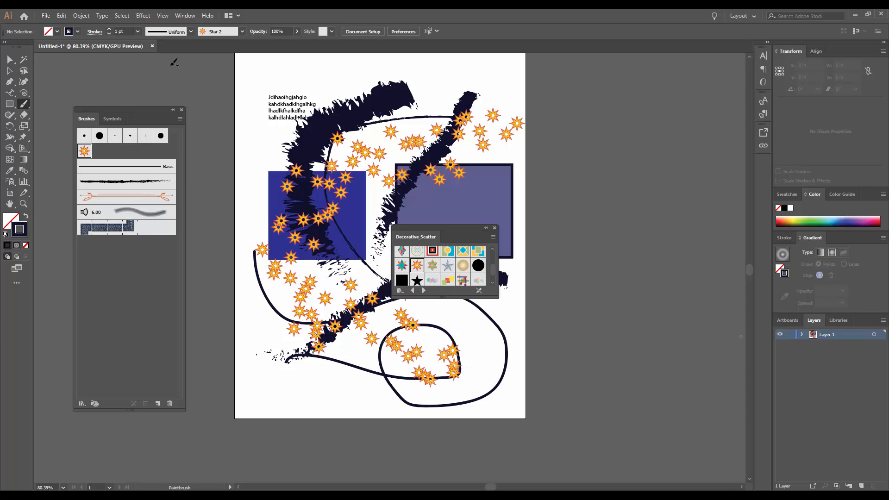
# Paint a short Star 2 stroke at 0.5 pt in the upper artboard, and a large-star stroke at 10 pt
pyautogui.click(138, 32)
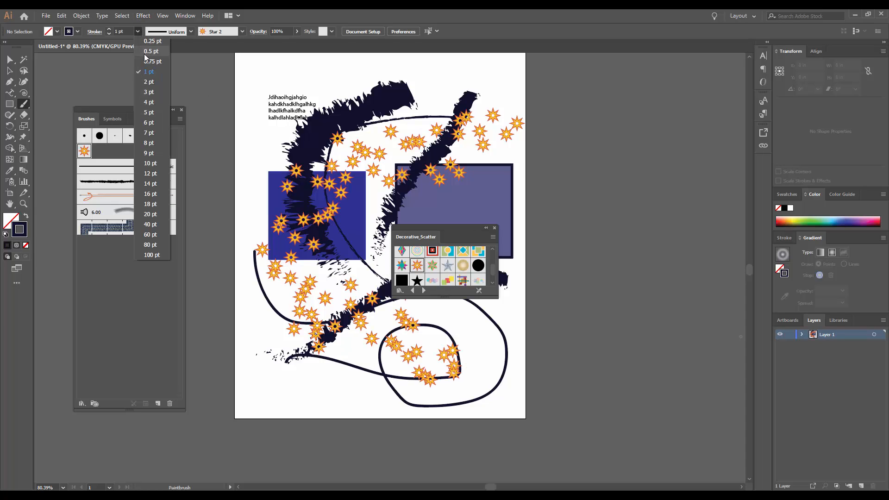
pyautogui.click(144, 50)
pyautogui.moveTo(418, 96)
pyautogui.mouseDown()
pyautogui.moveTo(426, 129)
pyautogui.moveTo(458, 170)
pyautogui.moveTo(486, 171)
pyautogui.mouseUp()
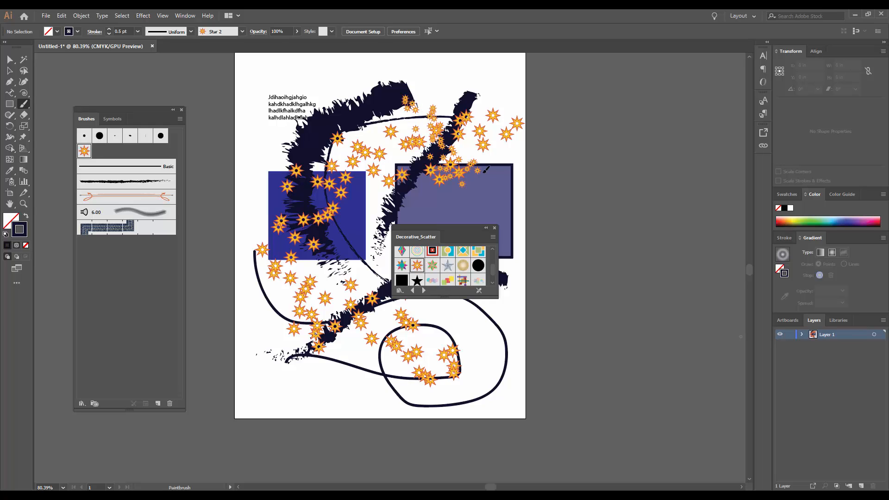
pyautogui.click(138, 32)
pyautogui.click(154, 158)
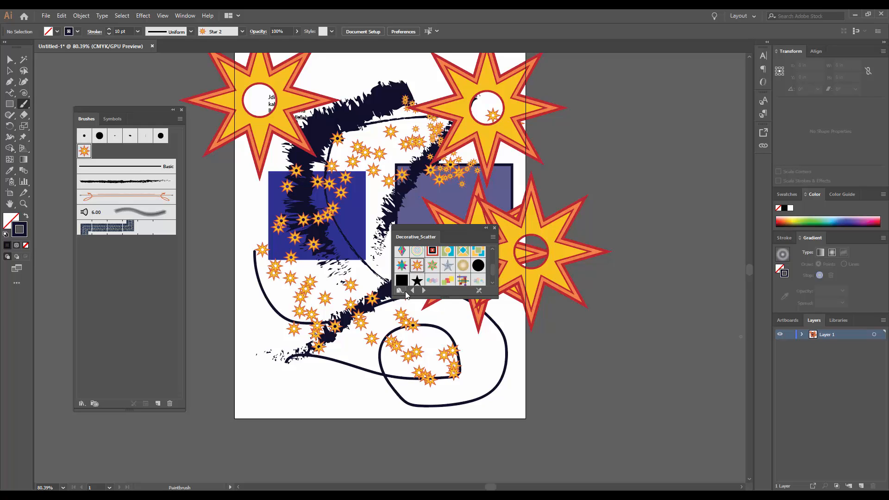
# Load the Borders_Frames brush library and paint one more 10 pt Star 2 stroke across the artboard
pyautogui.click(406, 294)
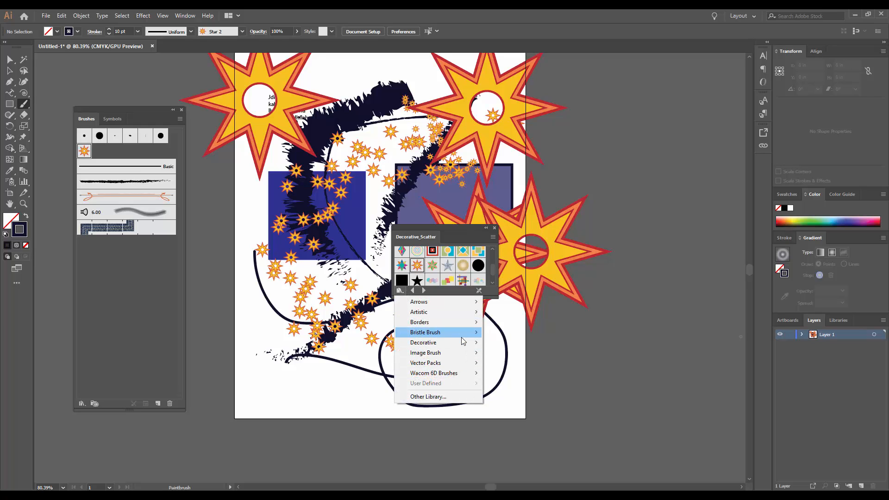
pyautogui.moveTo(462, 328)
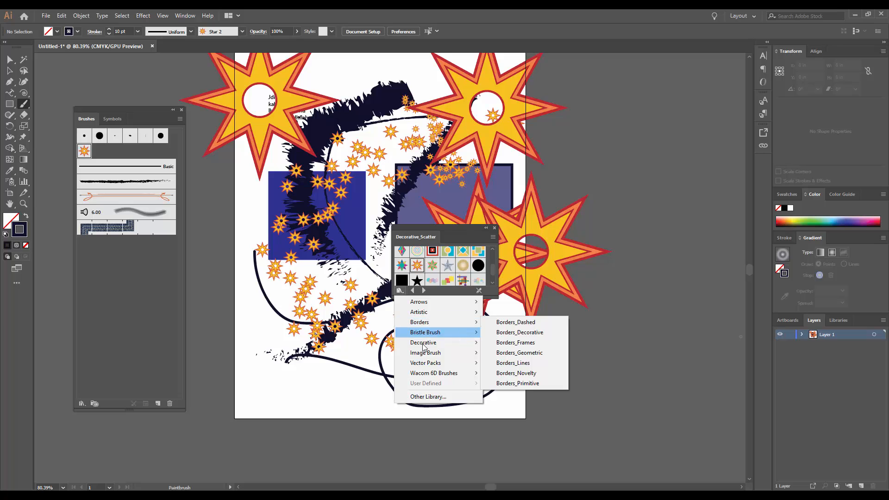
pyautogui.click(527, 342)
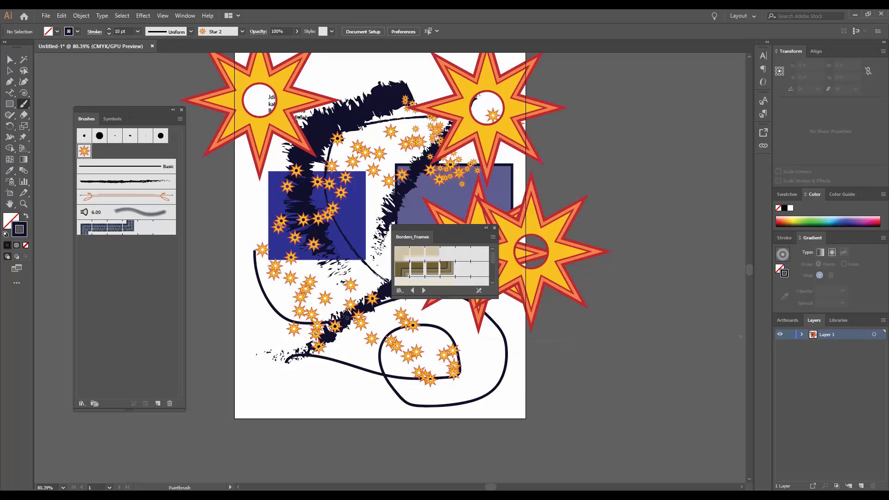
pyautogui.moveTo(247, 331)
pyautogui.mouseDown()
pyautogui.moveTo(407, 378)
pyautogui.moveTo(494, 343)
pyautogui.mouseUp()
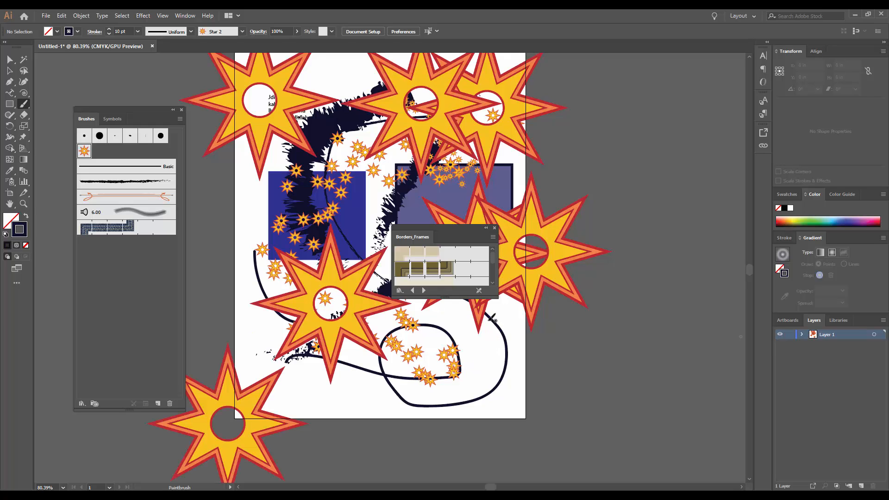
# Paint three curved strokes with the brown frame brush from Borders_Frames, and add thick plain dark freehand strokes over the artwork
pyautogui.click(432, 271)
pyautogui.moveTo(383, 368); pyautogui.dragTo(329, 392)
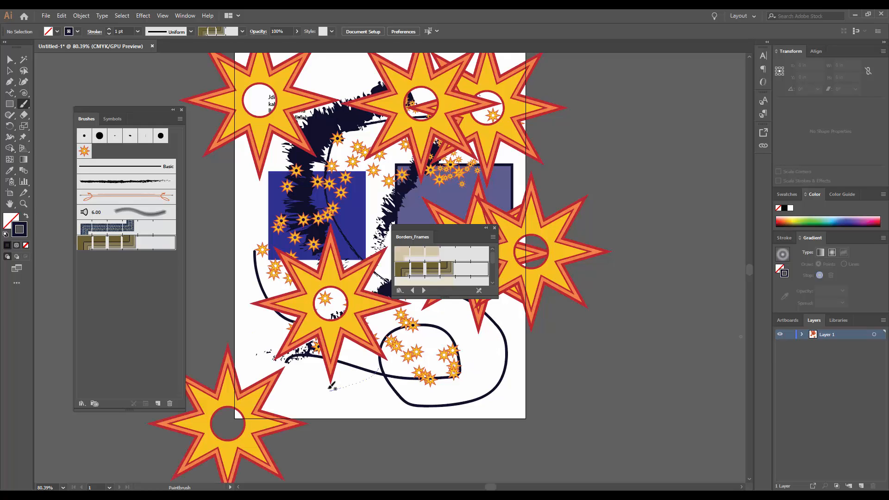
pyautogui.moveTo(482, 343)
pyautogui.mouseDown()
pyautogui.moveTo(482, 379)
pyautogui.moveTo(384, 380)
pyautogui.moveTo(252, 299)
pyautogui.moveTo(248, 234)
pyautogui.moveTo(267, 173)
pyautogui.mouseUp()
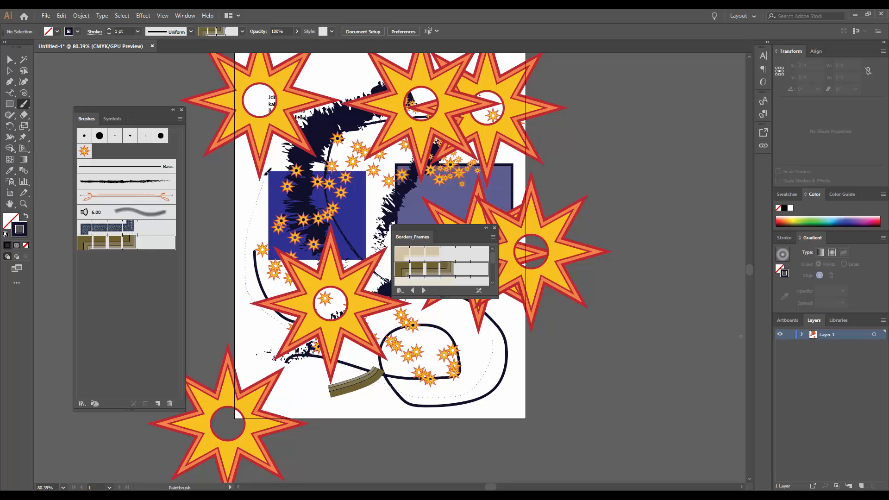
pyautogui.moveTo(452, 336)
pyautogui.mouseDown()
pyautogui.moveTo(329, 290)
pyautogui.moveTo(315, 190)
pyautogui.moveTo(334, 157)
pyautogui.mouseUp()
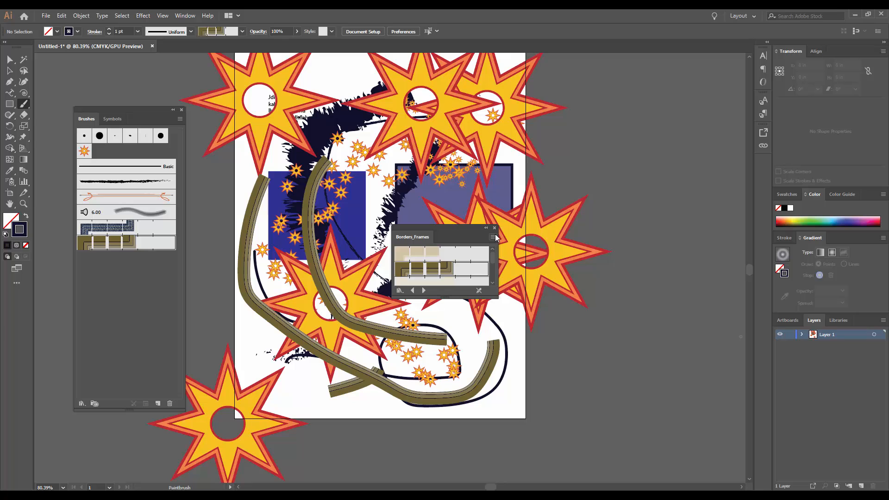
pyautogui.click(28, 109)
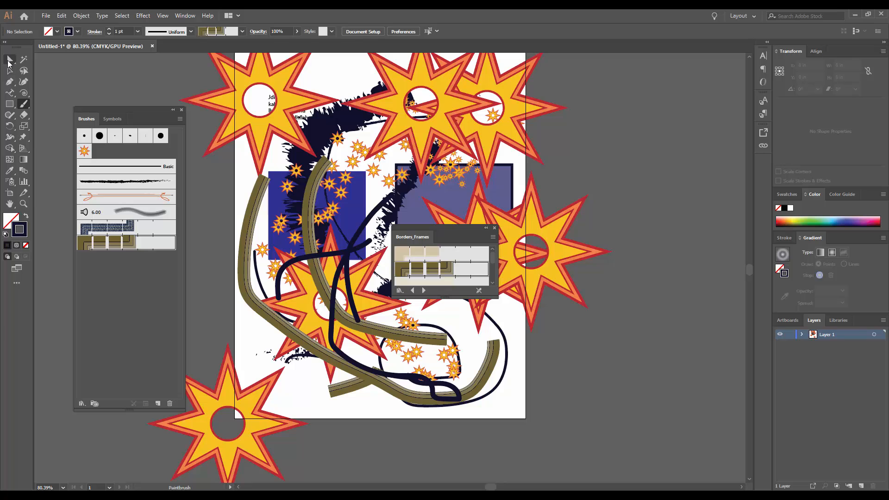
# Close the Borders_Frames library and the Brushes collection, and delete all artwork and text from the artboard
pyautogui.click(494, 229)
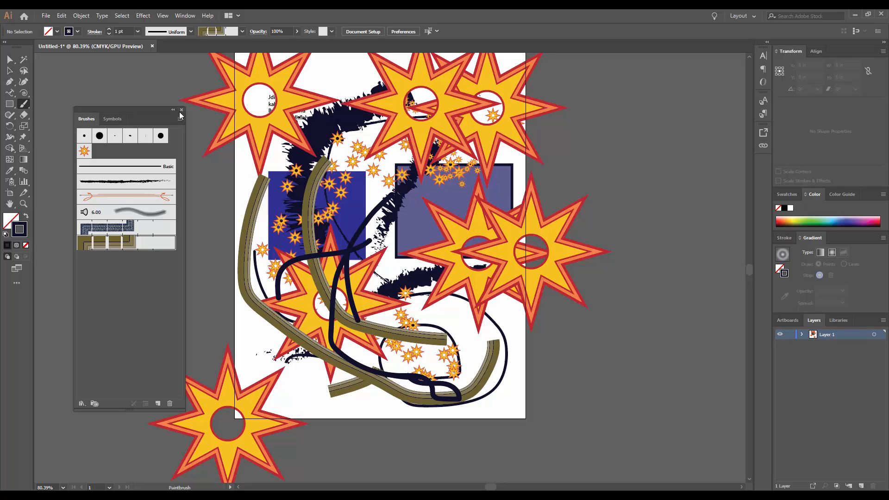
pyautogui.click(181, 111)
pyautogui.click(10, 70)
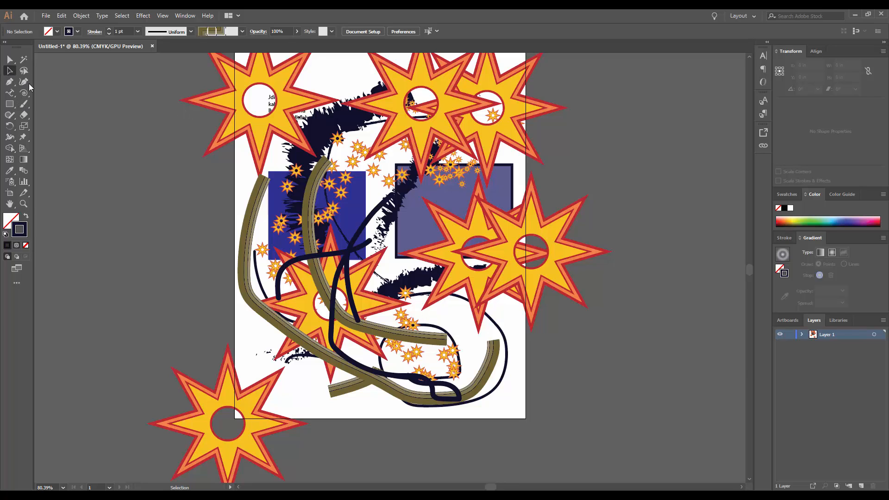
pyautogui.moveTo(475, 366); pyautogui.dragTo(110, 183)
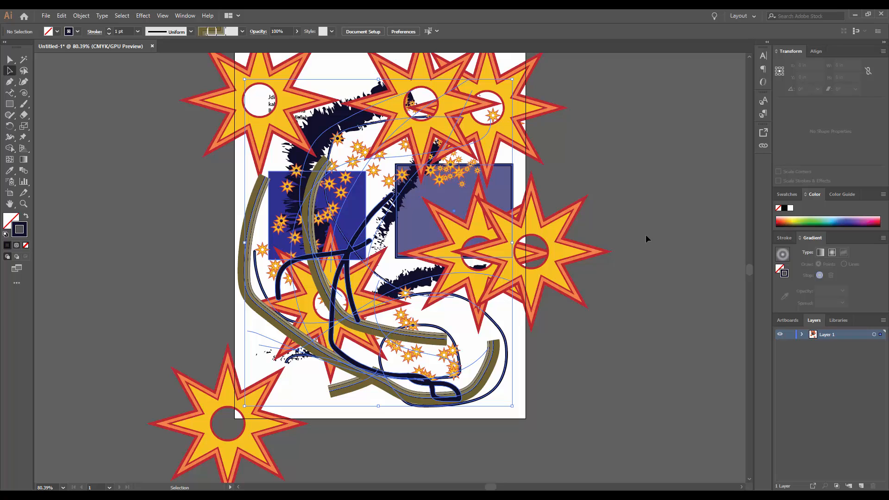
pyautogui.press('Delete')
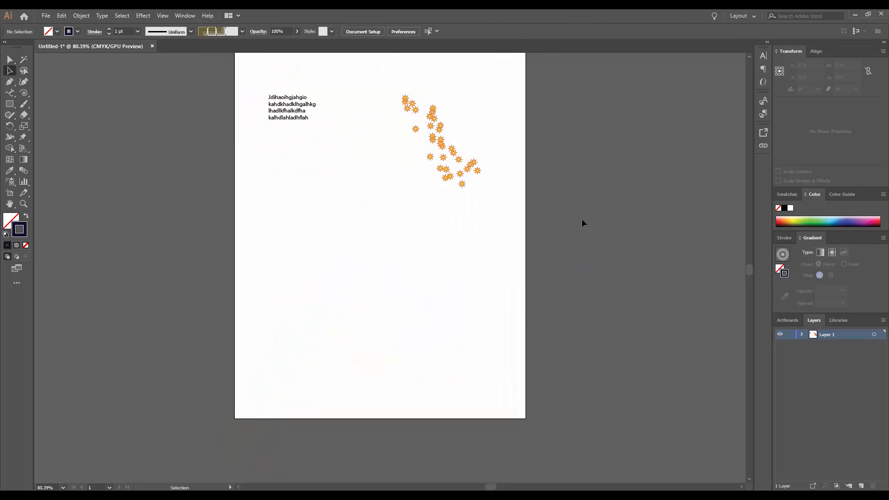
pyautogui.moveTo(592, 222); pyautogui.dragTo(273, 106)
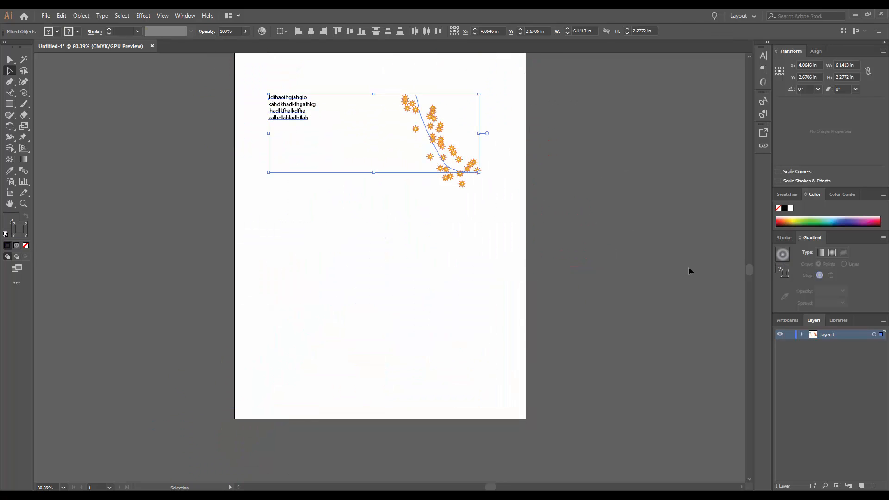
pyautogui.press('Delete')
# Draw a purple rectangle about 5.56 by 2.19 in with a dark 1 pt stroke in the upper part of the artboard
pyautogui.scroll(2, 491, 273)
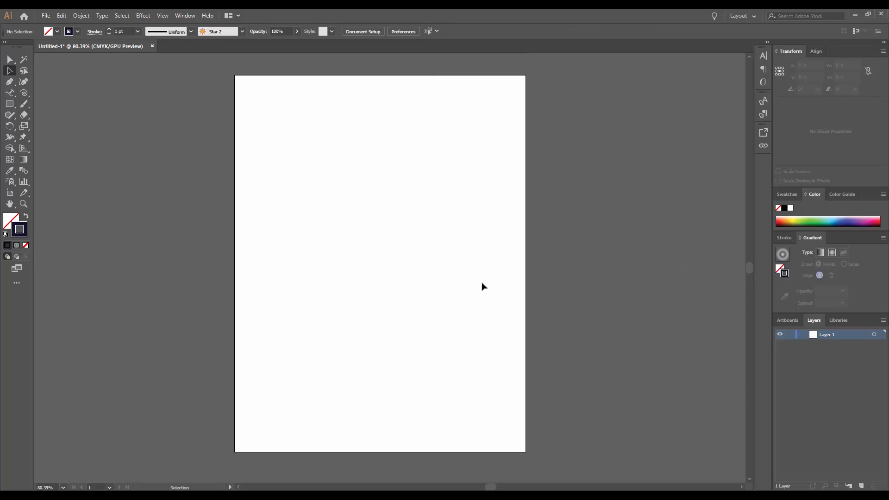
pyautogui.scroll(-1, 482, 286)
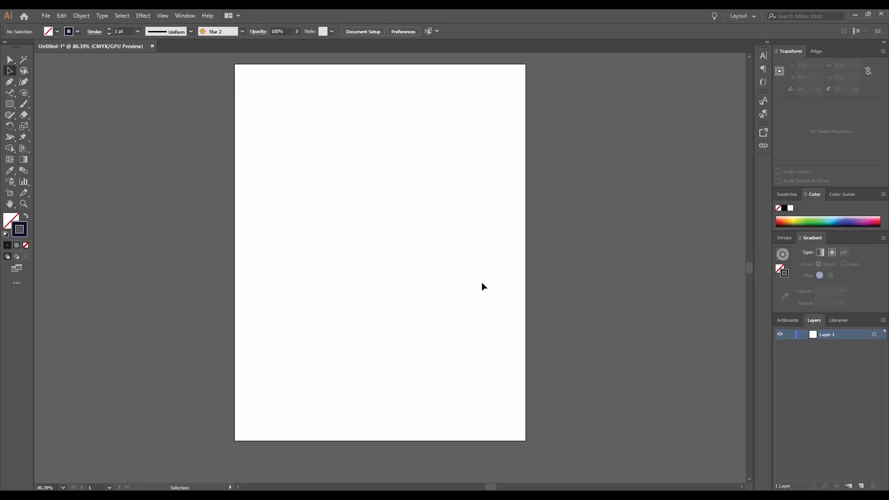
pyautogui.click(11, 128)
pyautogui.click(10, 106)
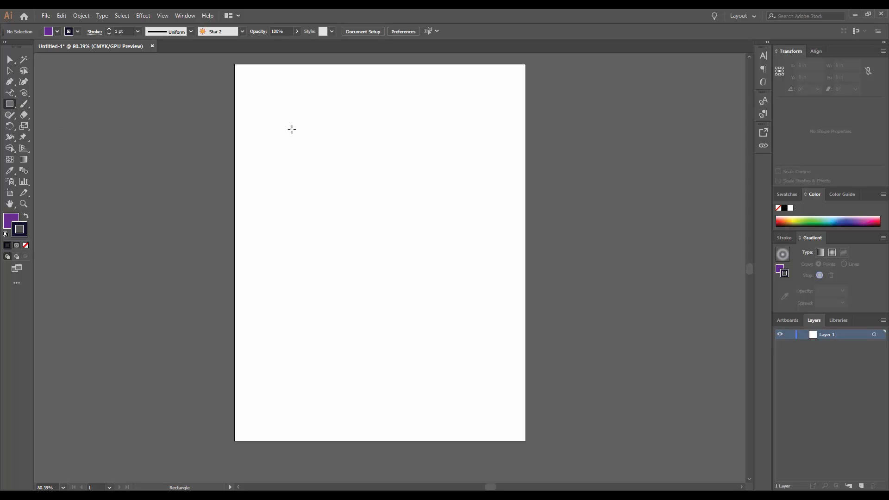
pyautogui.moveTo(287, 131)
pyautogui.mouseDown()
pyautogui.moveTo(340, 166)
pyautogui.moveTo(477, 205)
pyautogui.mouseUp()
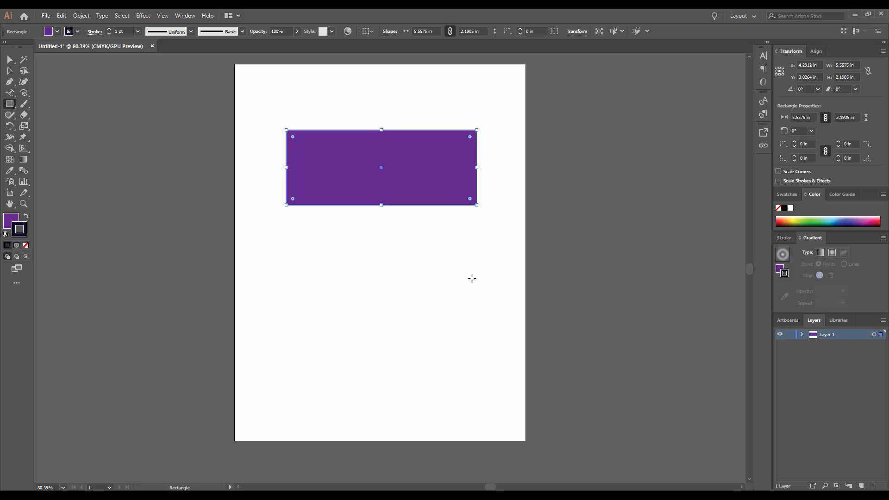
# Reshape the rectangle with Direct Selection, moving its lower-left corner outward and down and its lower-right corner to about X 7.22, Y 2.32 in
pyautogui.click(10, 59)
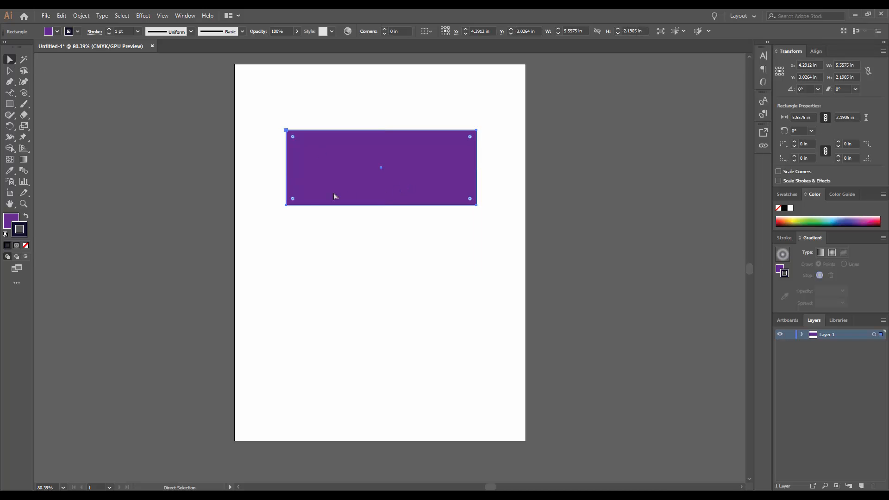
pyautogui.click(353, 246)
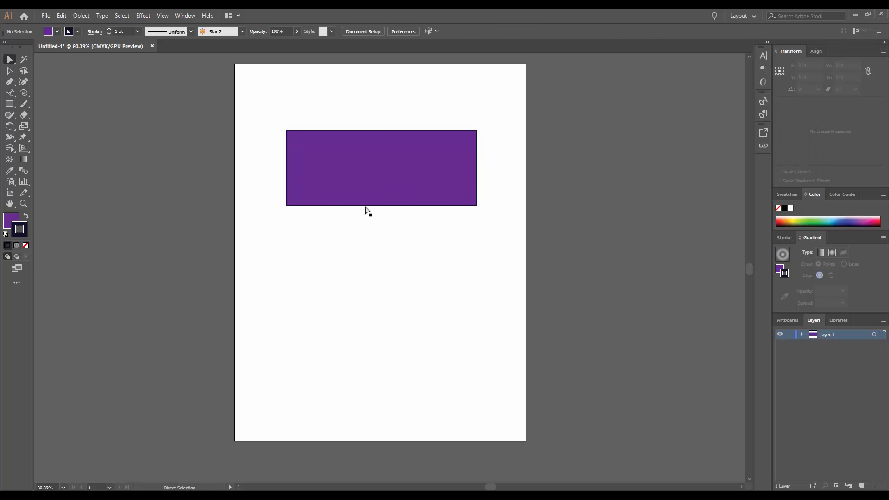
pyautogui.click(367, 205)
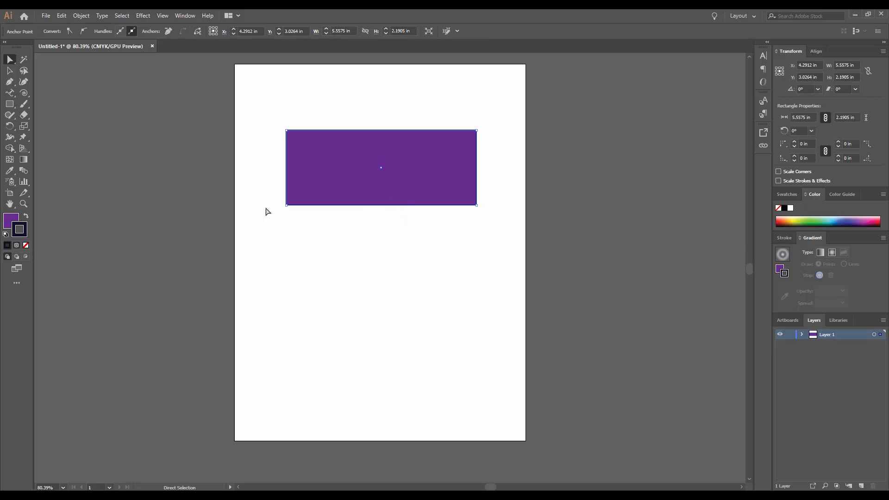
pyautogui.moveTo(286, 205); pyautogui.dragTo(256, 218)
pyautogui.moveTo(478, 206); pyautogui.dragTo(482, 143)
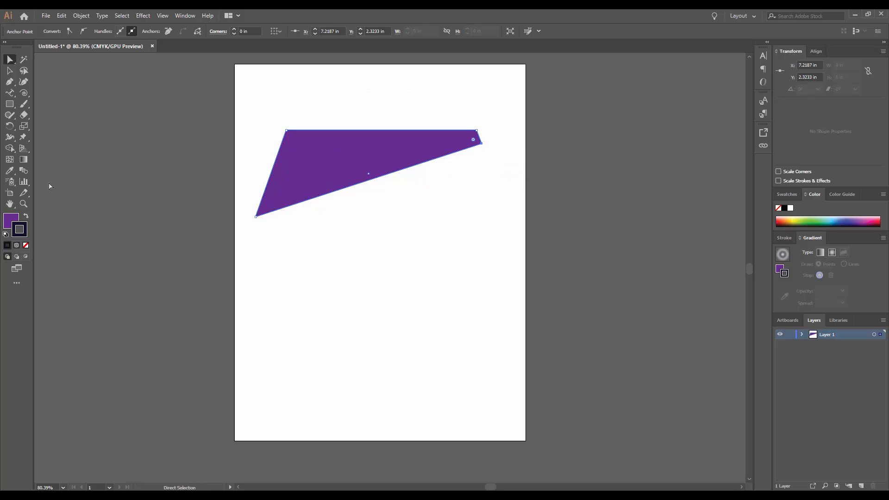
# Select the whole purple shape, start a Reflect transformation on it, and preview the horizontal and vertical axes
pyautogui.click(10, 71)
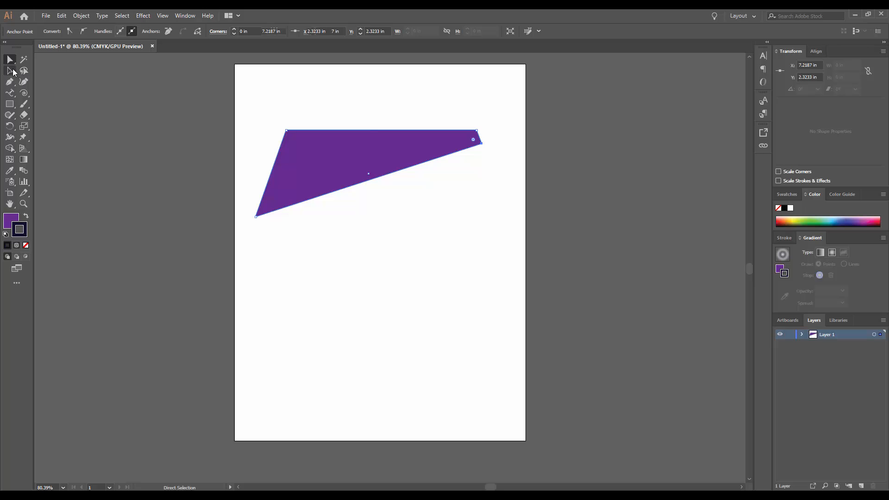
pyautogui.click(151, 165)
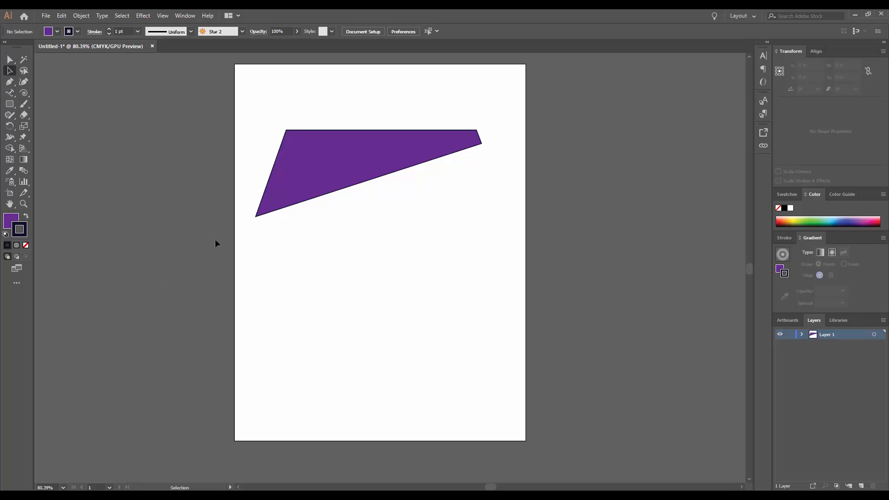
pyautogui.click(320, 151)
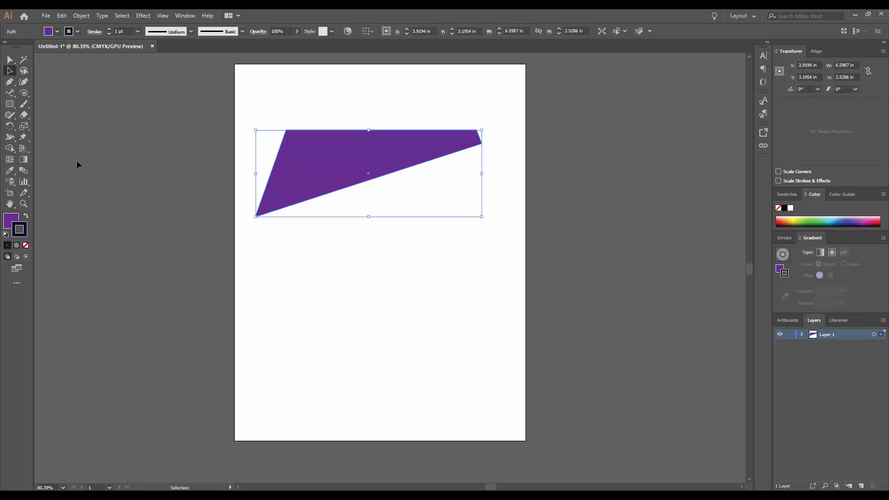
pyautogui.click(81, 15)
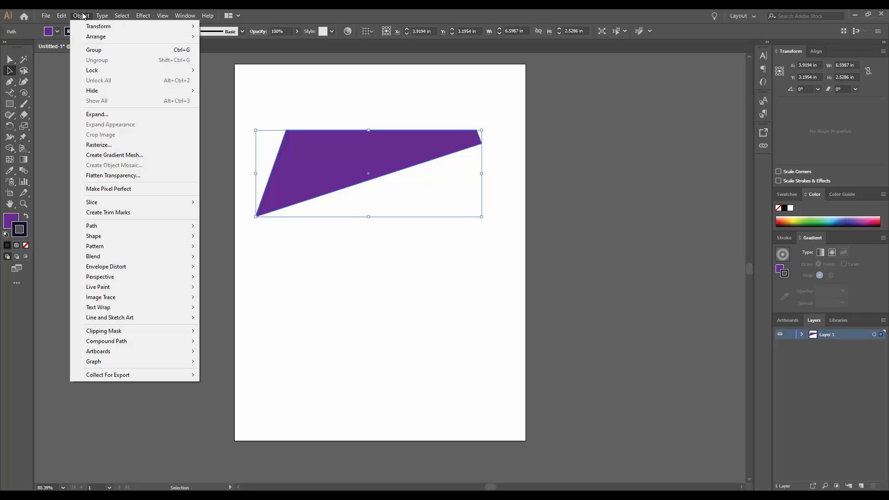
pyautogui.moveTo(92, 28)
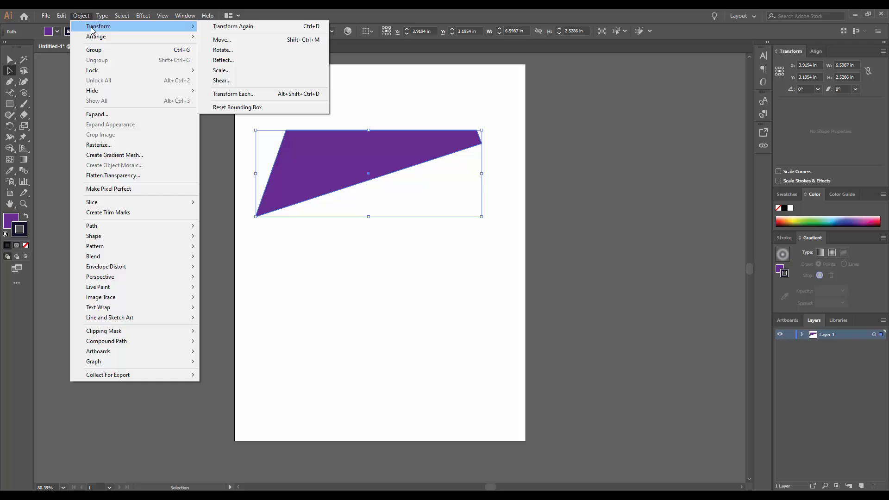
pyautogui.click(262, 62)
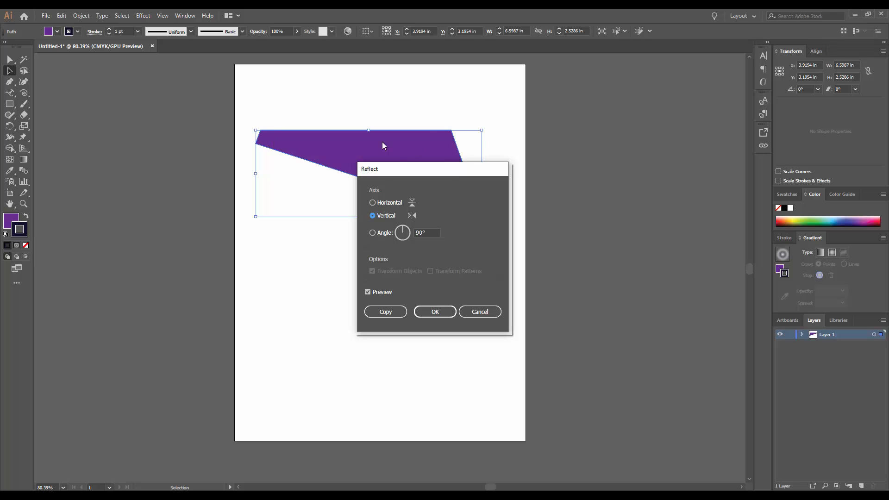
pyautogui.moveTo(415, 171); pyautogui.dragTo(589, 133)
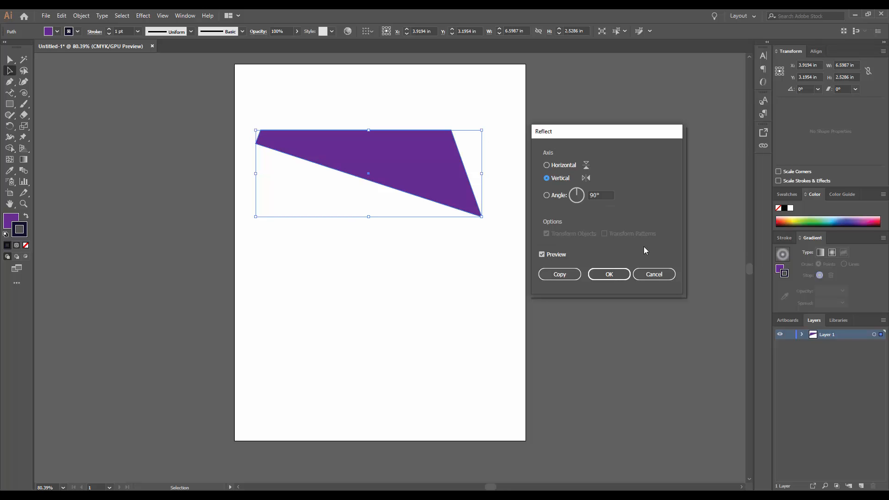
pyautogui.click(547, 165)
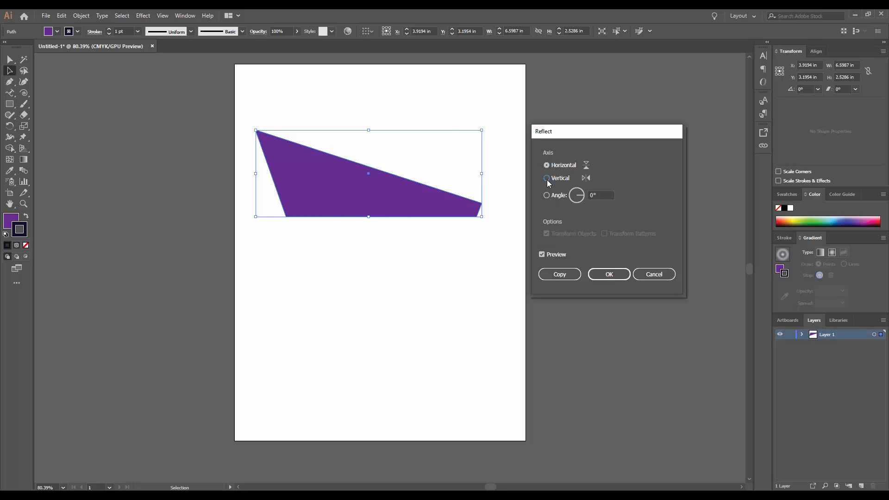
pyautogui.click(547, 179)
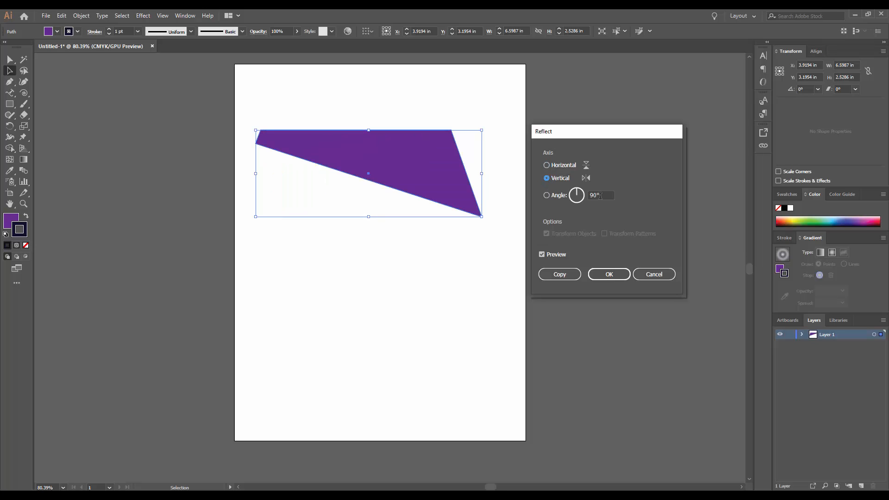
# Reflect the purple shape across a custom axis angle of 45°
pyautogui.moveTo(601, 196); pyautogui.dragTo(588, 195)
pyautogui.write('45')
pyautogui.click(548, 195)
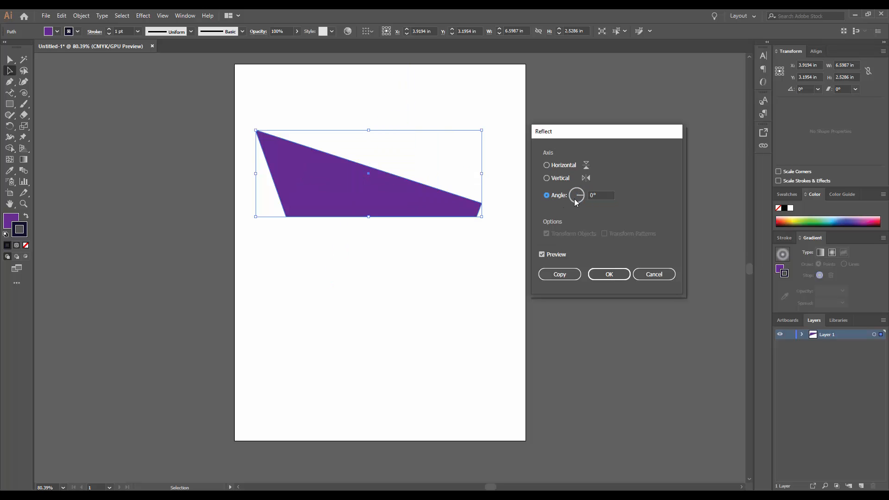
pyautogui.moveTo(600, 195); pyautogui.dragTo(572, 195)
pyautogui.write('45')
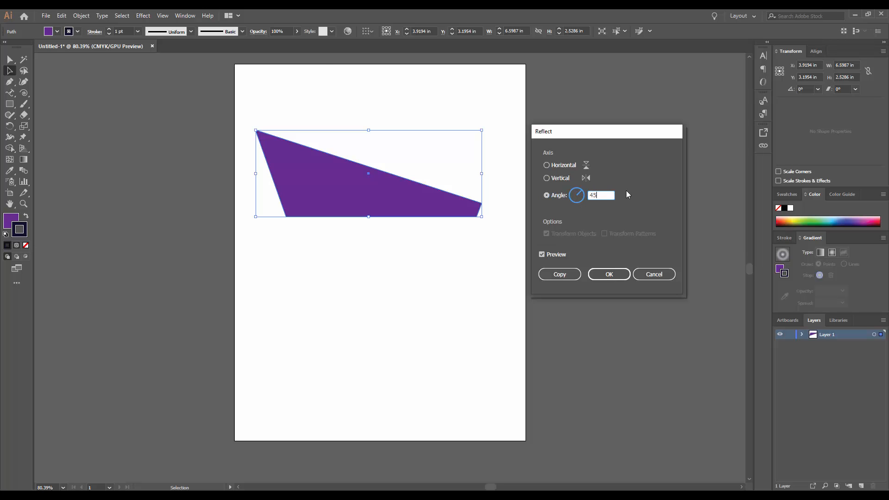
pyautogui.press('Return')
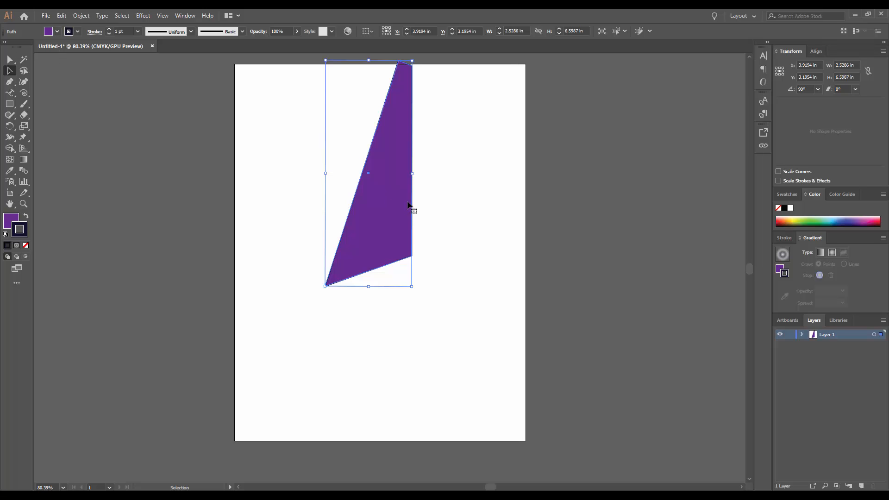
# Duplicate the reflected shape and place the copy to its right, centred at about X 7.01, Y 3.40 in
pyautogui.hotkey('ctrl', 'c')
pyautogui.hotkey('ctrl', 'v')
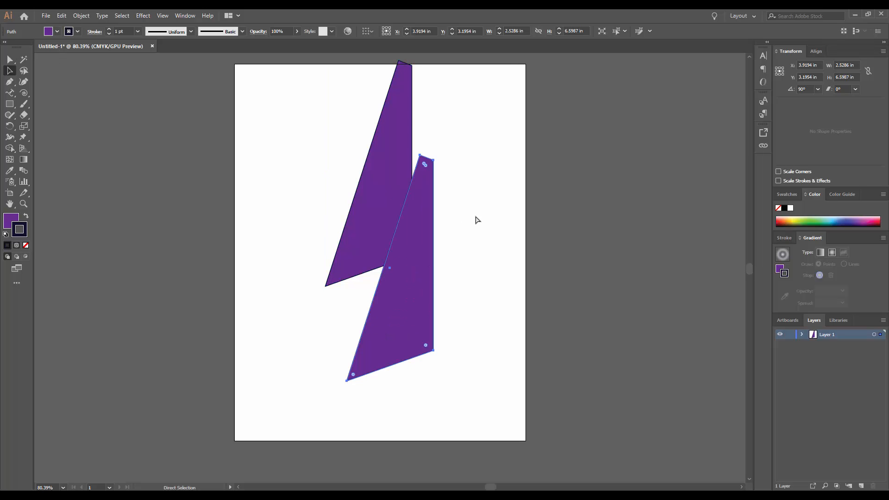
pyautogui.moveTo(412, 298); pyautogui.dragTo(481, 274)
pyautogui.moveTo(492, 241); pyautogui.dragTo(493, 242)
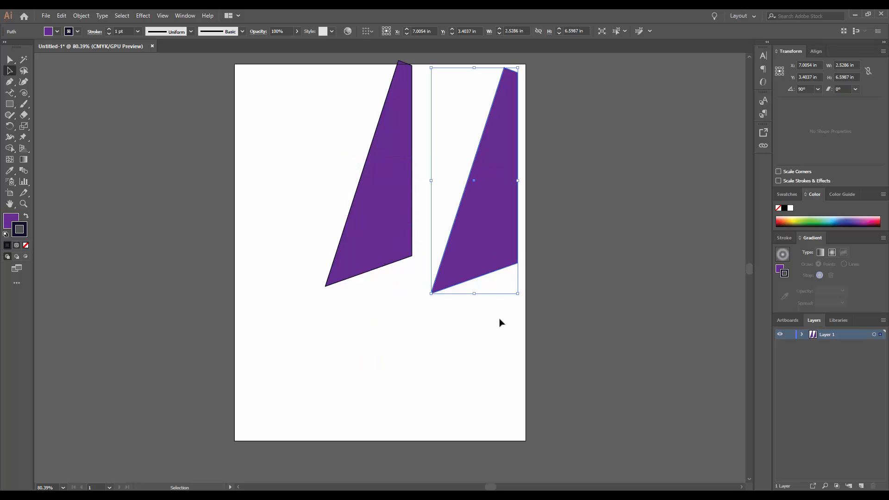
# Reflect the right-hand copy across a custom axis angle of 0°
pyautogui.click(81, 16)
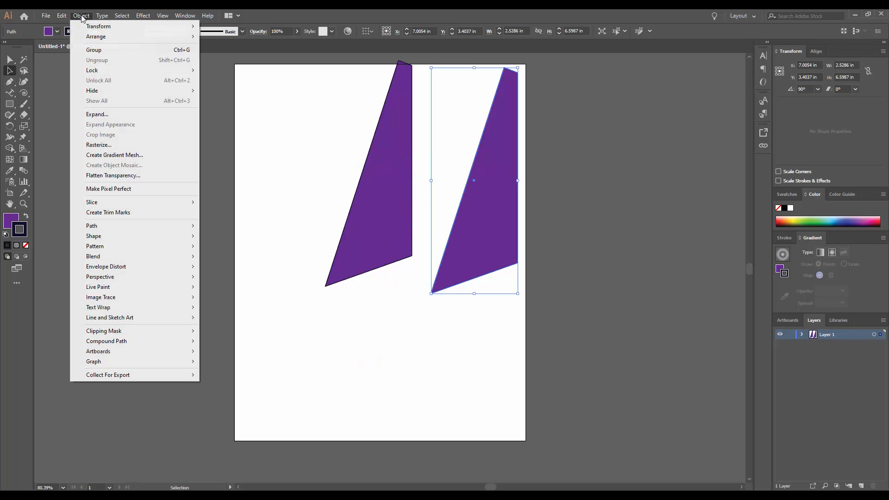
pyautogui.moveTo(95, 28)
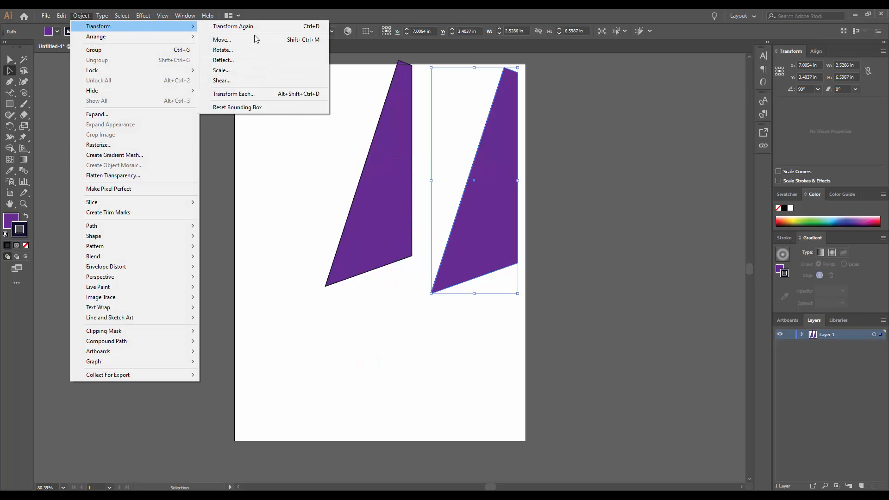
pyautogui.click(244, 61)
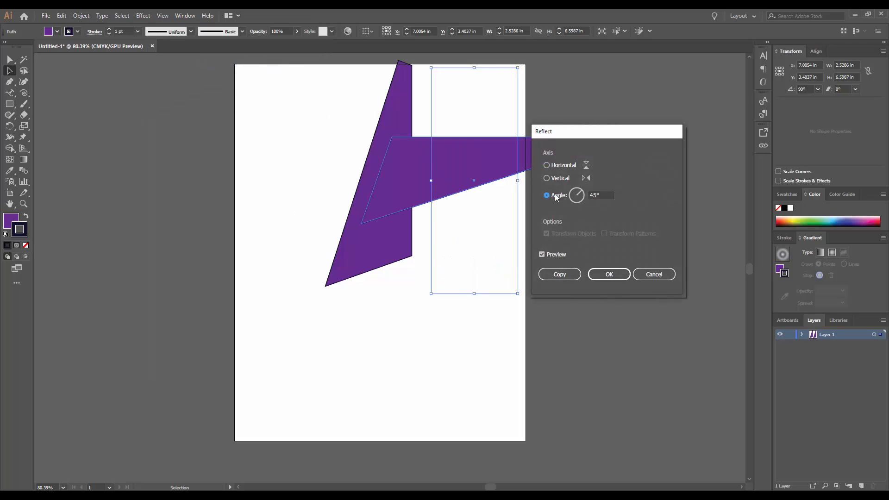
pyautogui.click(576, 195)
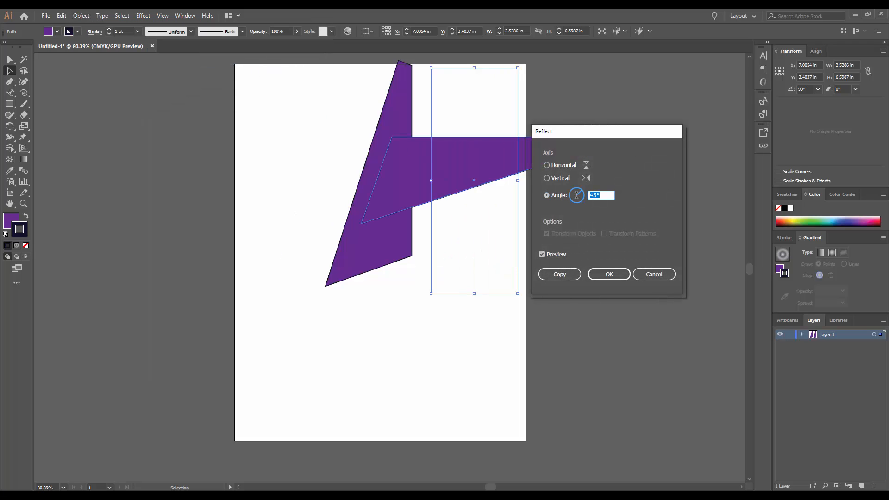
pyautogui.write('0')
pyautogui.press('Return')
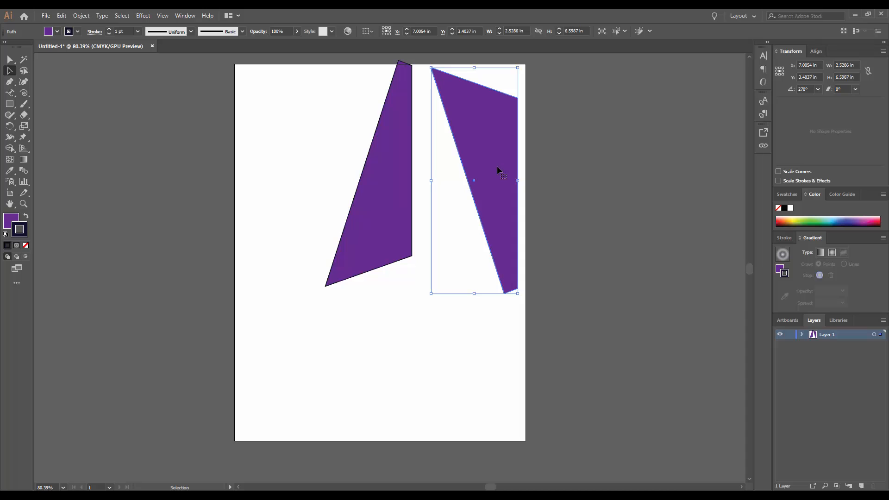
# Compare the horizontal and vertical reflection previews on the right-hand copy, and apply the vertical one
pyautogui.click(81, 15)
pyautogui.moveTo(98, 26)
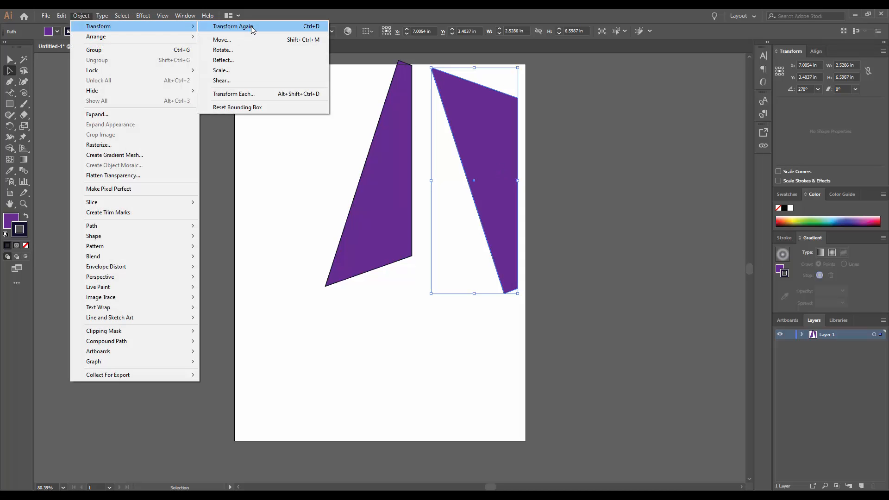
pyautogui.click(224, 60)
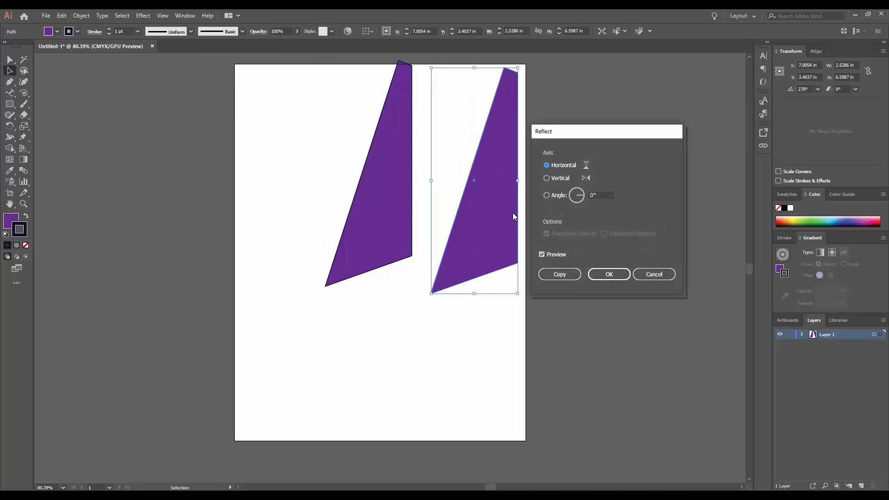
pyautogui.click(547, 177)
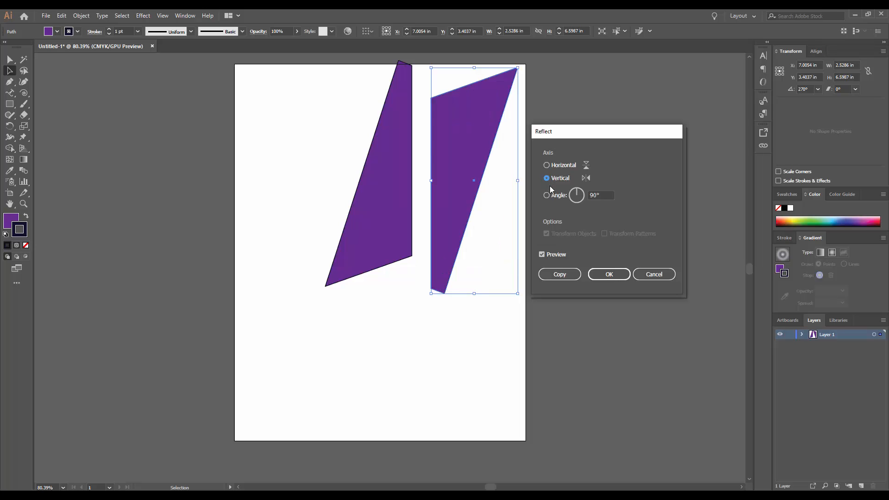
pyautogui.click(547, 166)
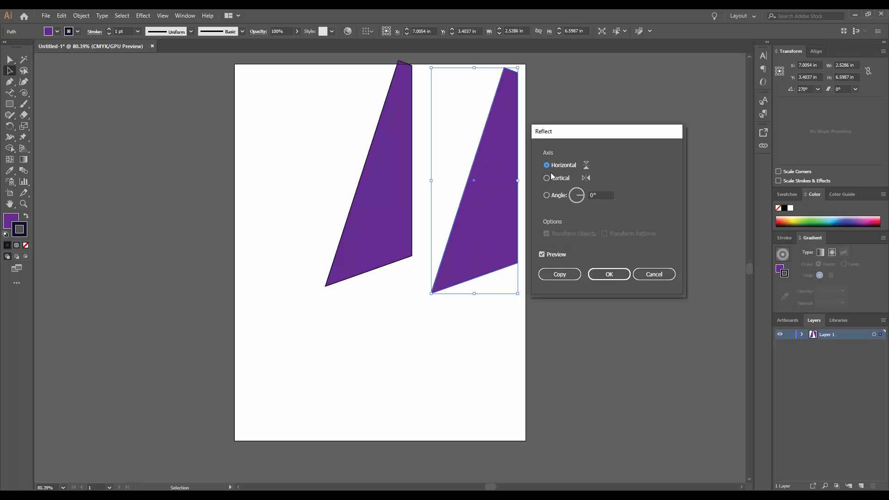
pyautogui.click(548, 178)
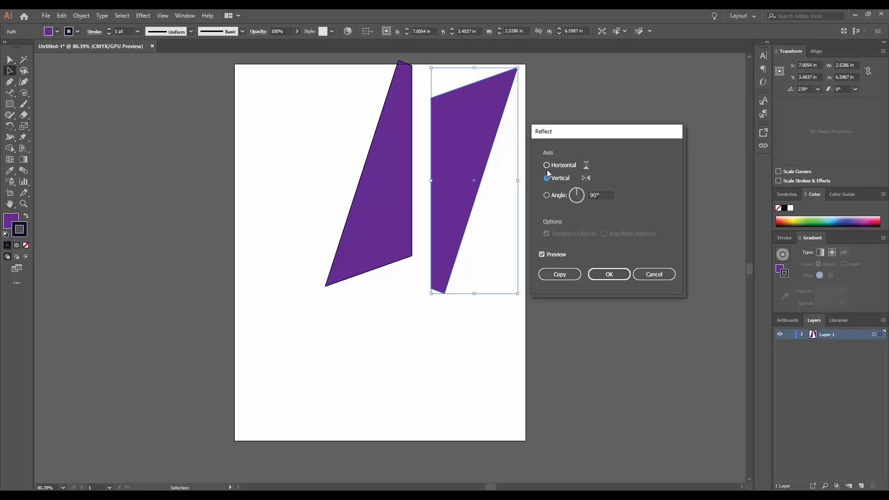
pyautogui.click(609, 274)
# Reflect the right-hand copy across the horizontal axis so it mirrors the left shape
pyautogui.click(81, 16)
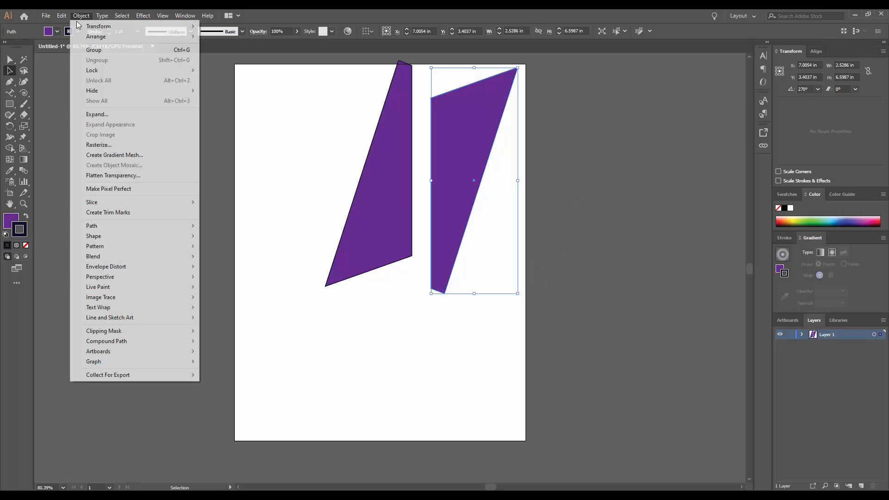
pyautogui.moveTo(90, 29)
pyautogui.click(259, 60)
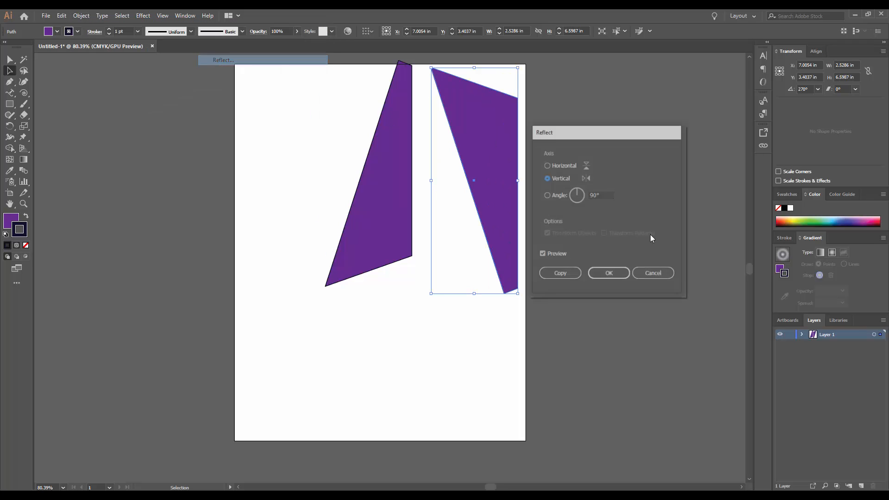
pyautogui.click(547, 167)
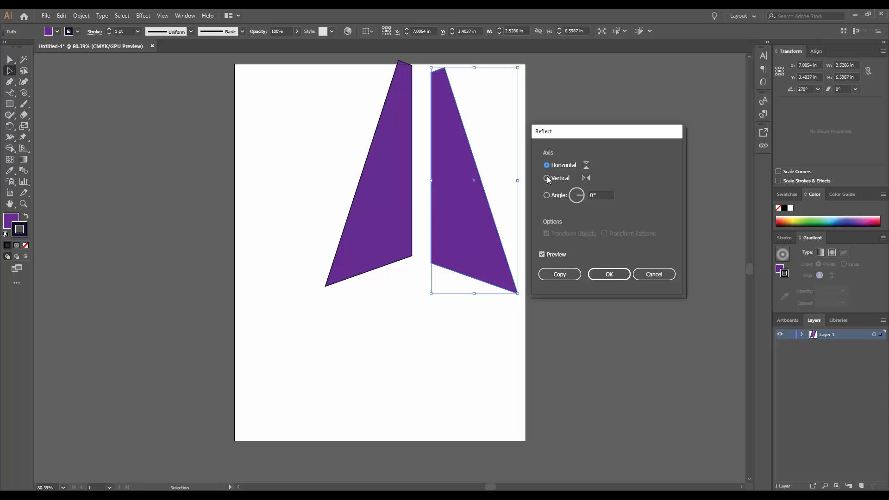
pyautogui.click(607, 274)
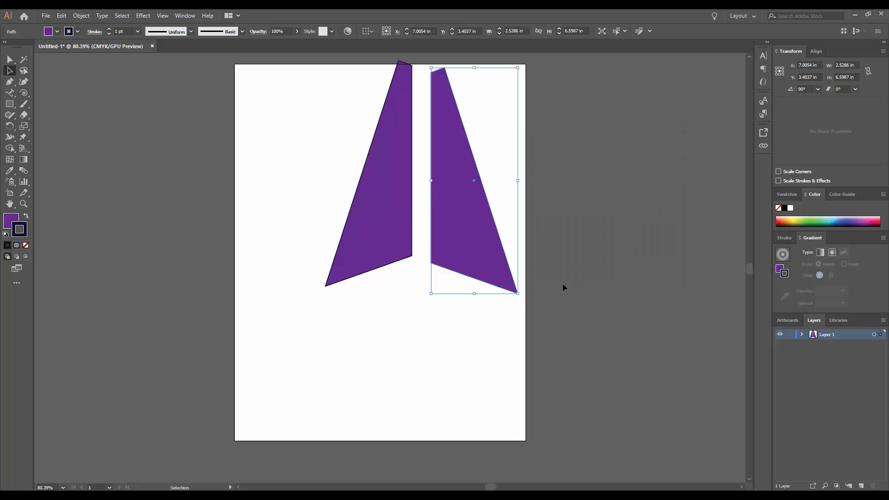
# Move the mirrored copy closer to the left shape, leaving a narrow gap between them, and deselect it
pyautogui.click(390, 294)
pyautogui.moveTo(477, 252)
pyautogui.mouseDown()
pyautogui.moveTo(461, 239)
pyautogui.moveTo(465, 248)
pyautogui.mouseUp()
pyautogui.click(452, 306)
pyautogui.scroll(2, 463, 350)
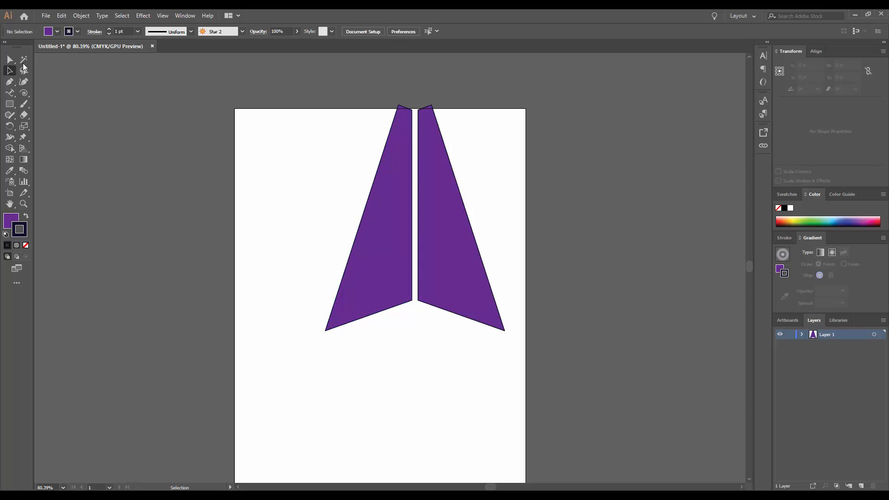
# Rotate the left shape by its bounding box to about 300.67° and shrink it to about 2.55 by 5.34 in
pyautogui.click(375, 236)
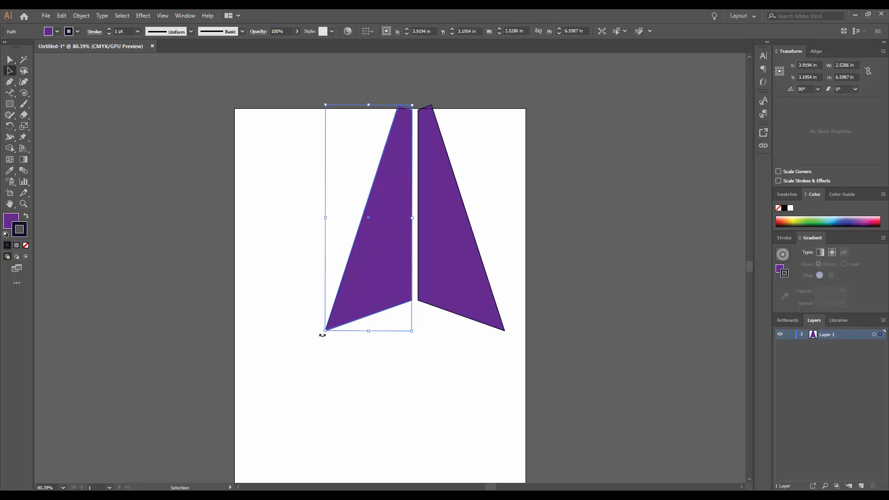
pyautogui.moveTo(323, 335); pyautogui.dragTo(220, 258)
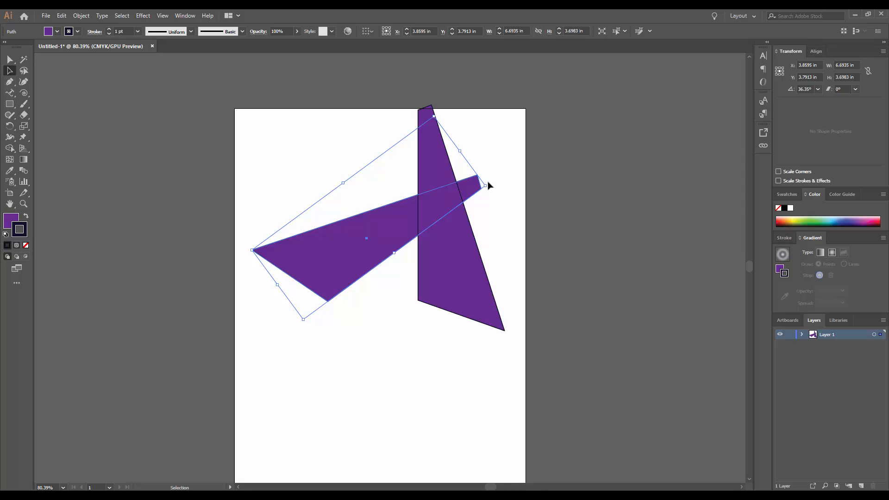
pyautogui.moveTo(489, 186); pyautogui.dragTo(386, 284)
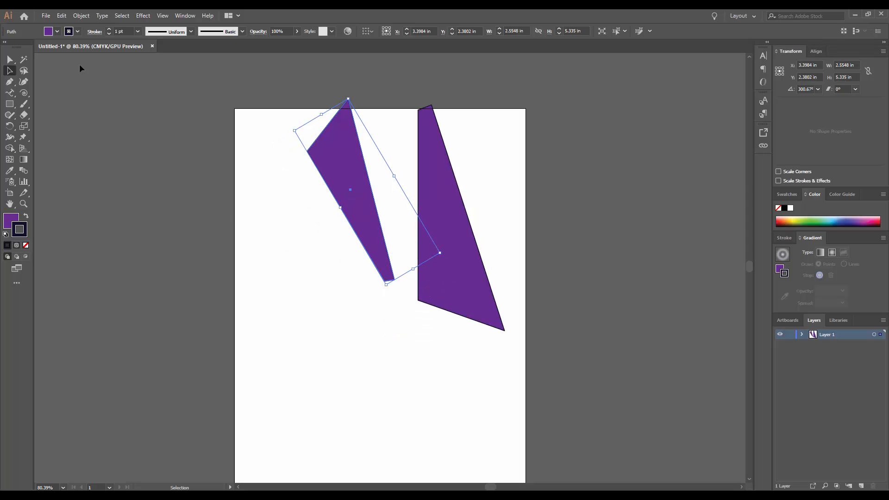
# Scale the left shape uniformly to 80%
pyautogui.click(77, 16)
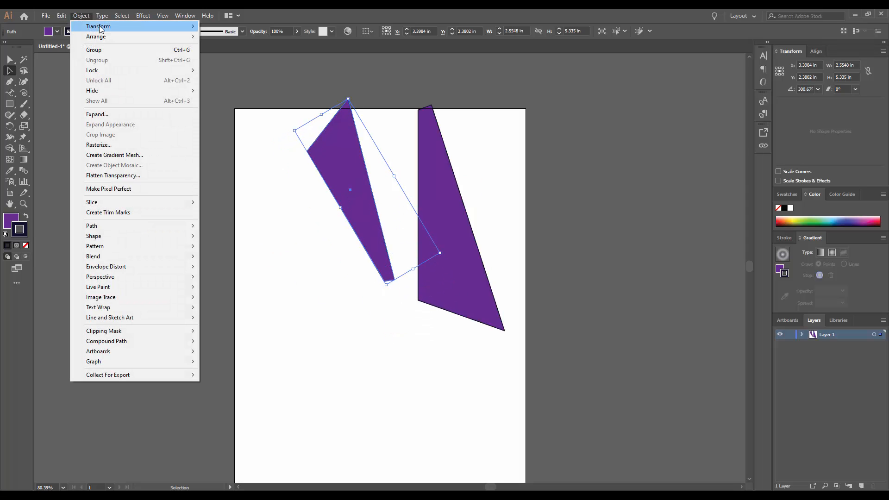
pyautogui.moveTo(100, 26)
pyautogui.click(221, 70)
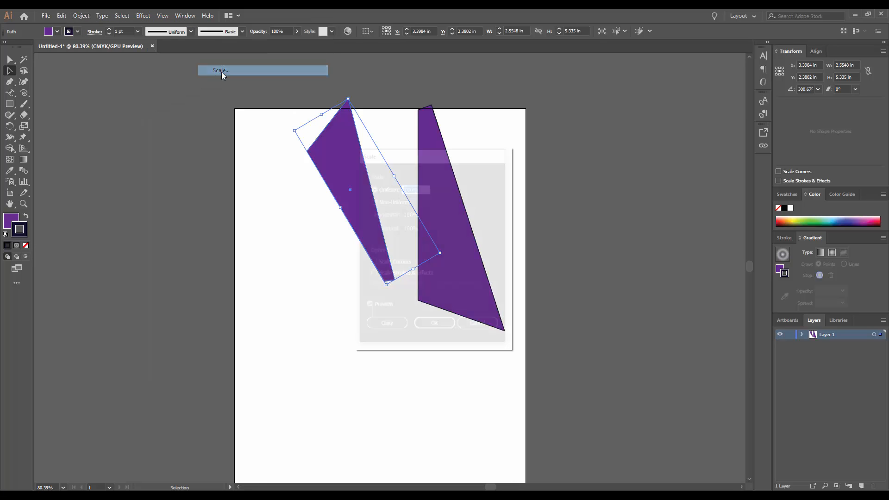
pyautogui.moveTo(427, 187); pyautogui.dragTo(404, 180)
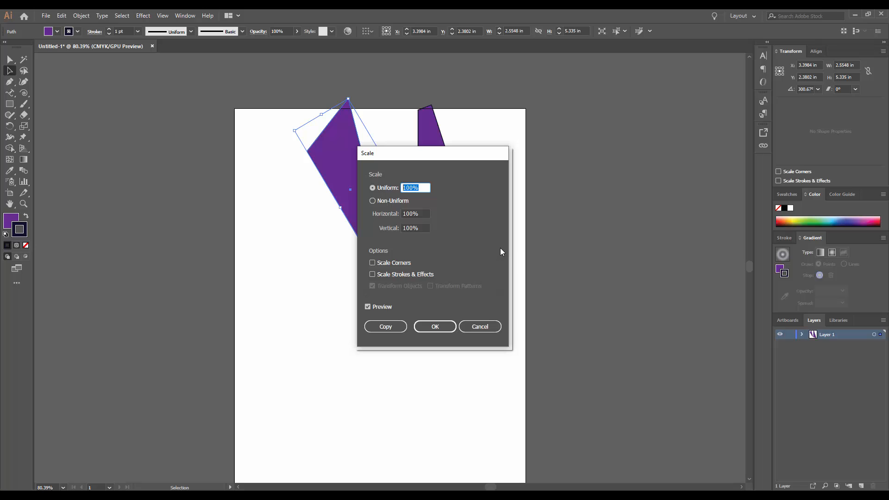
pyautogui.write('80')
pyautogui.click(441, 328)
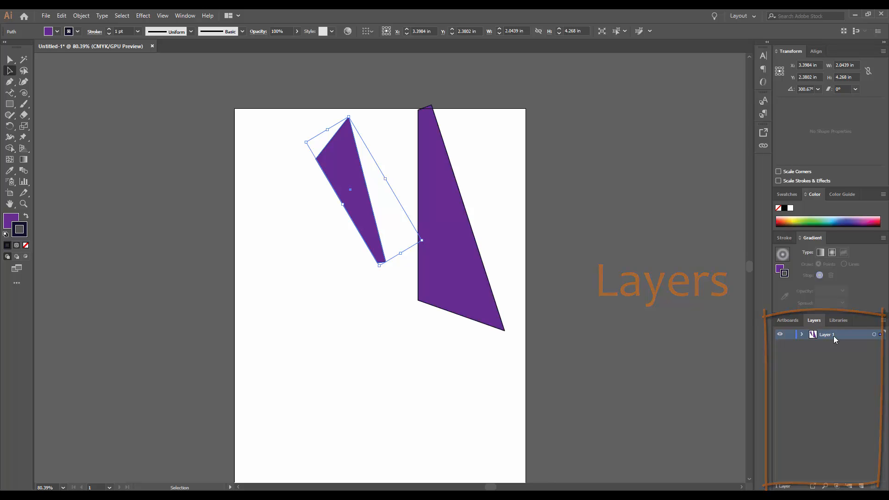
# Expand Layer 1 and select its two paths in turn to match each entry with its shape on the artboard
pyautogui.click(802, 335)
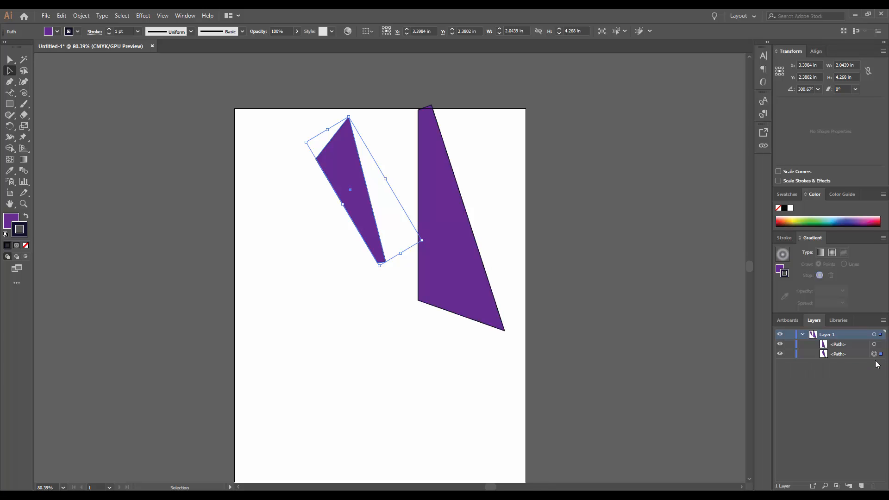
pyautogui.click(874, 345)
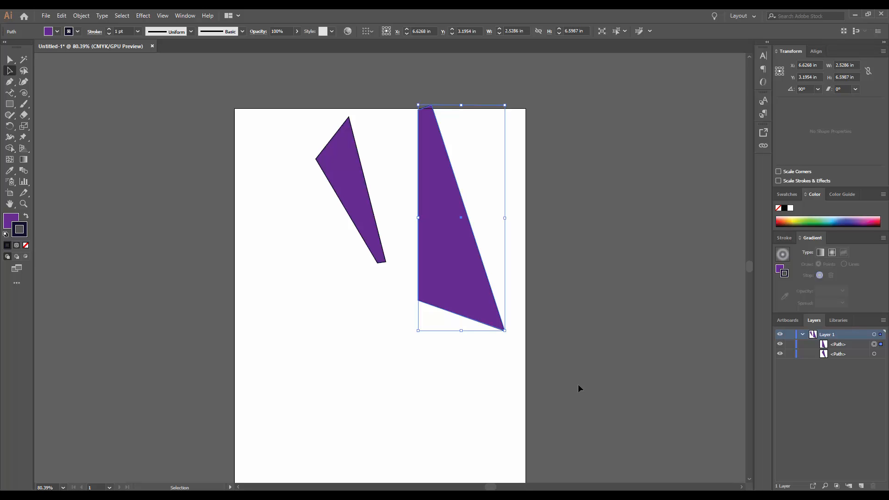
pyautogui.click(875, 353)
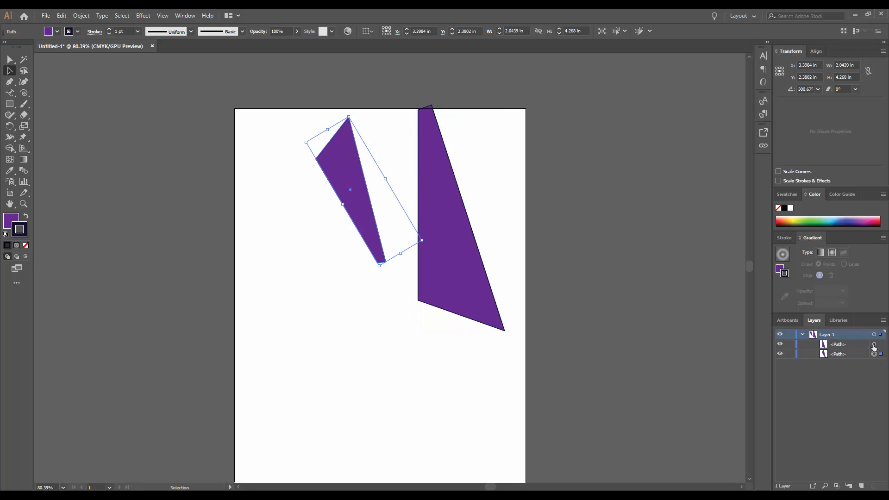
pyautogui.click(875, 345)
pyautogui.click(361, 232)
pyautogui.click(452, 256)
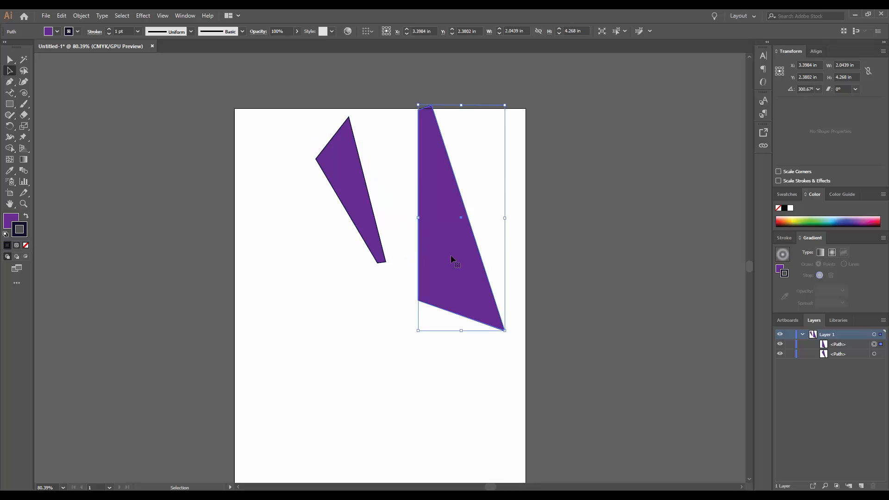
# Hide and reshow the right-hand shape's path, and lock it, test selecting the shapes, and unlock it
pyautogui.click(781, 345)
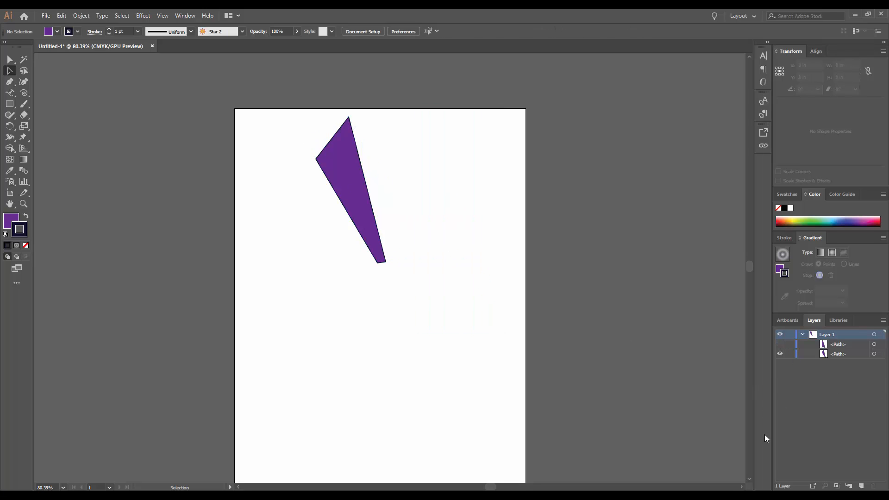
pyautogui.click(781, 344)
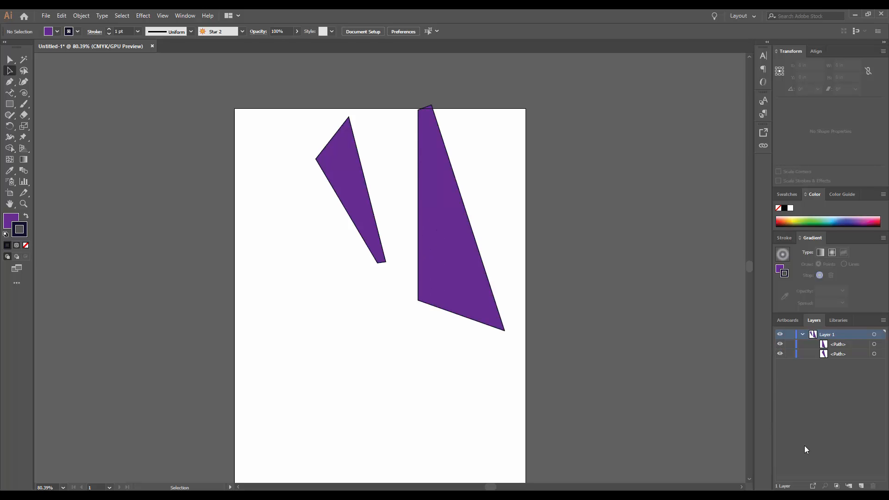
pyautogui.click(789, 345)
pyautogui.moveTo(431, 294); pyautogui.dragTo(372, 230)
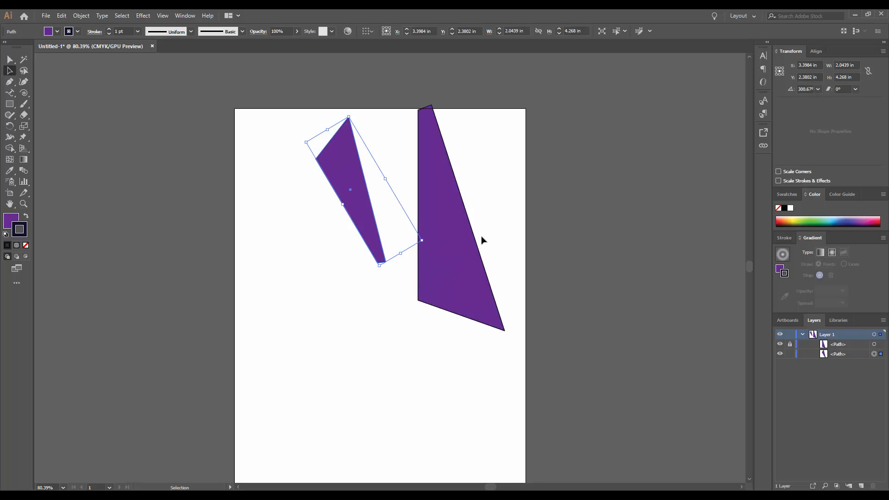
pyautogui.click(485, 289)
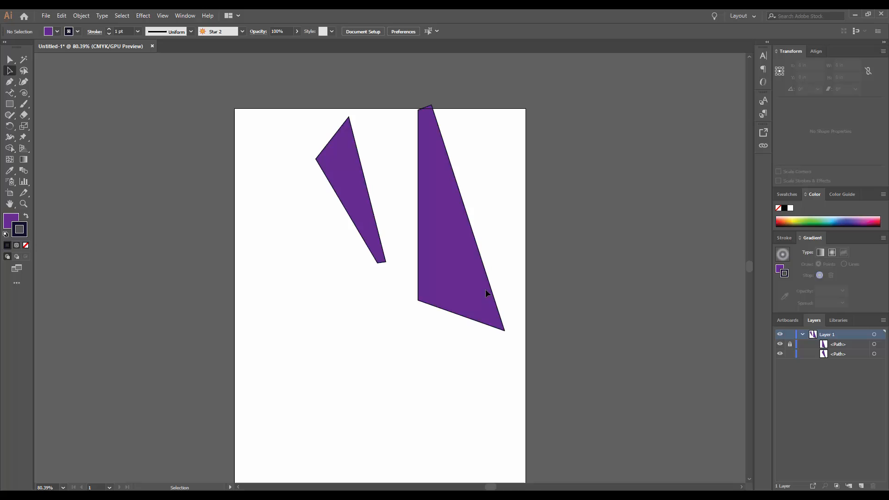
pyautogui.click(791, 345)
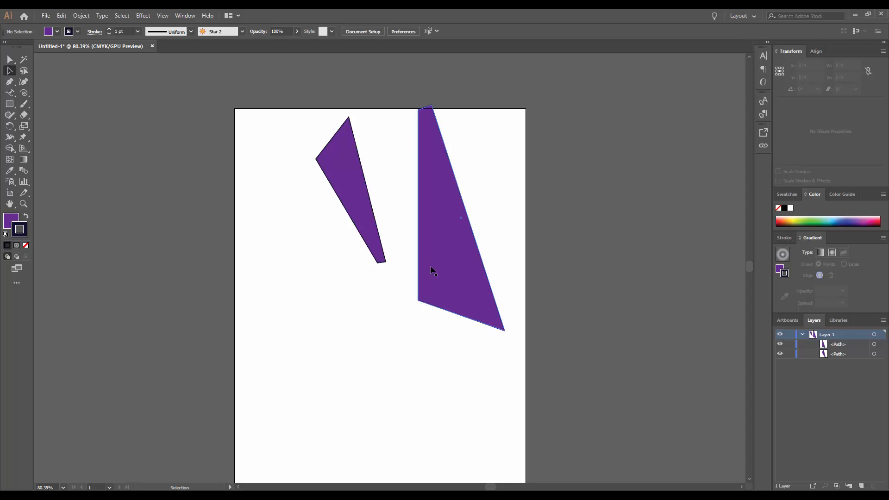
# Move the small shape onto the large one to about X 5.86 in, Y 3.8 in, and deselect it
pyautogui.moveTo(343, 194); pyautogui.dragTo(427, 238)
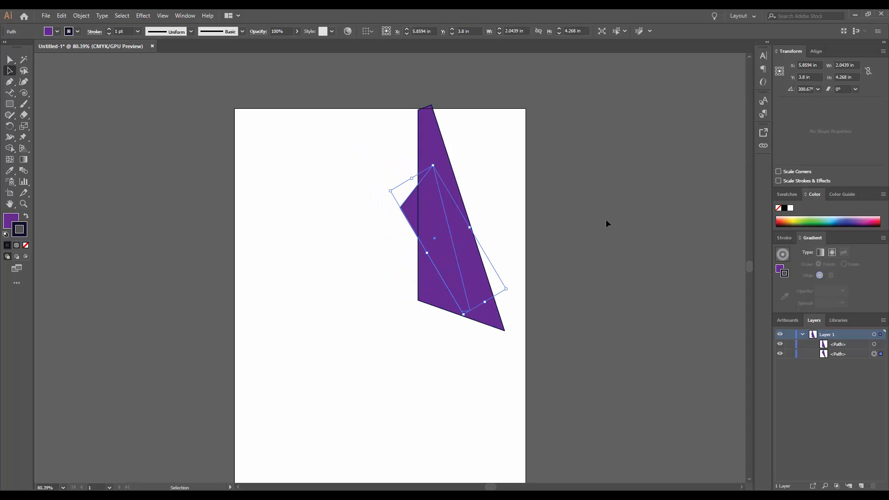
pyautogui.click(585, 254)
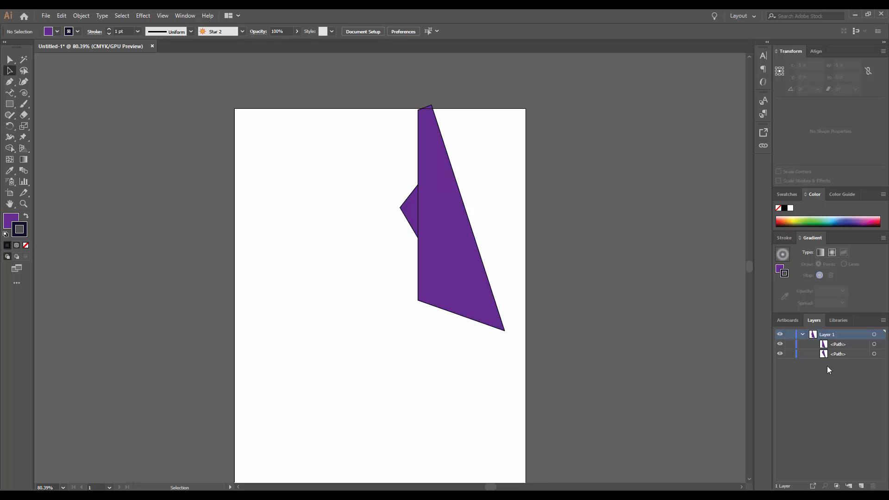
# Bring the small shape's path above the large one within Layer 1, and return it below
pyautogui.click(874, 354)
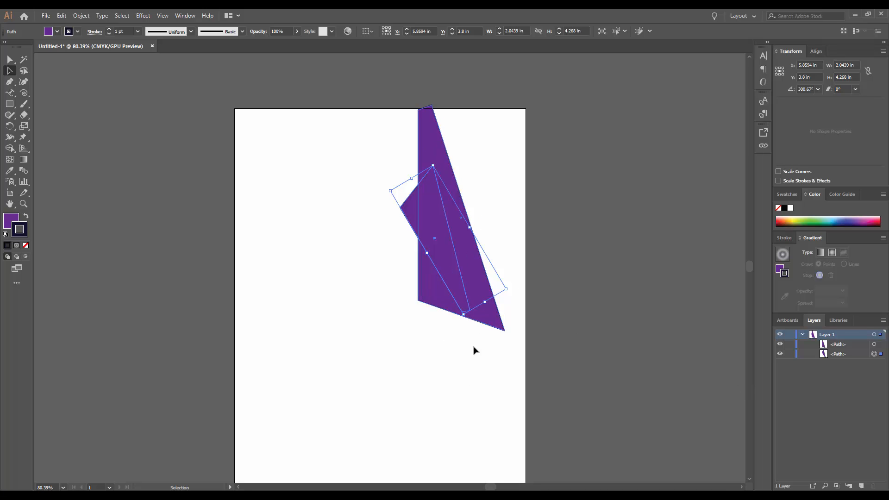
pyautogui.moveTo(843, 354); pyautogui.dragTo(842, 343)
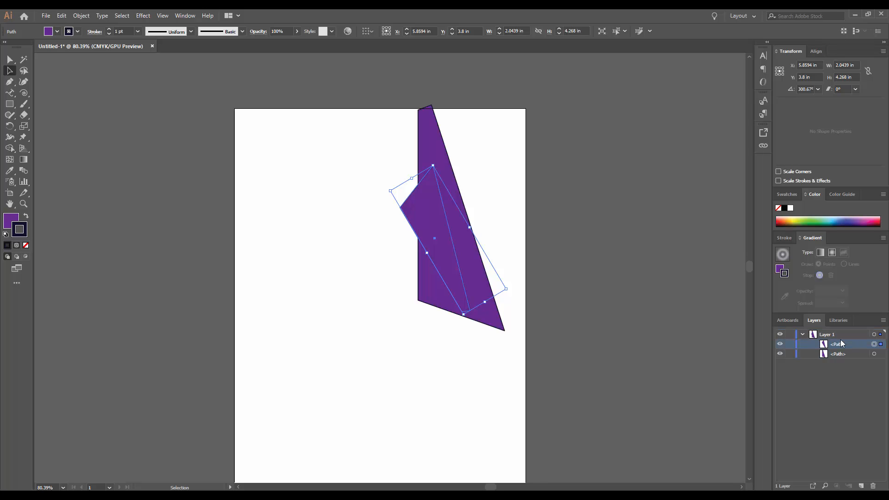
pyautogui.click(485, 366)
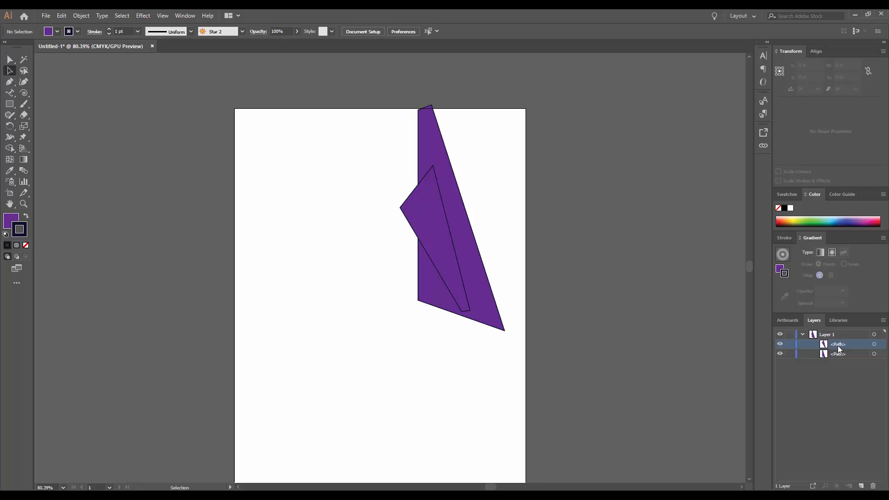
pyautogui.moveTo(838, 350); pyautogui.dragTo(837, 357)
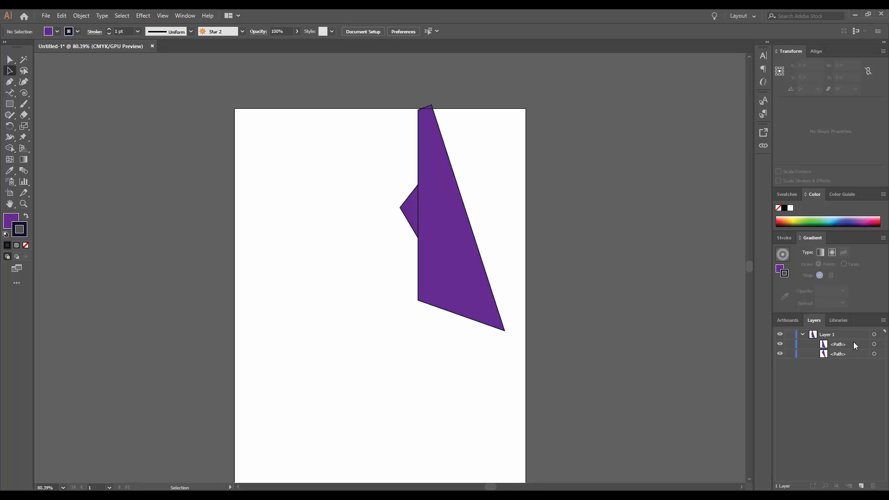
# Rename the large shape's path as Large and the small shape's path as Small
pyautogui.click(842, 348)
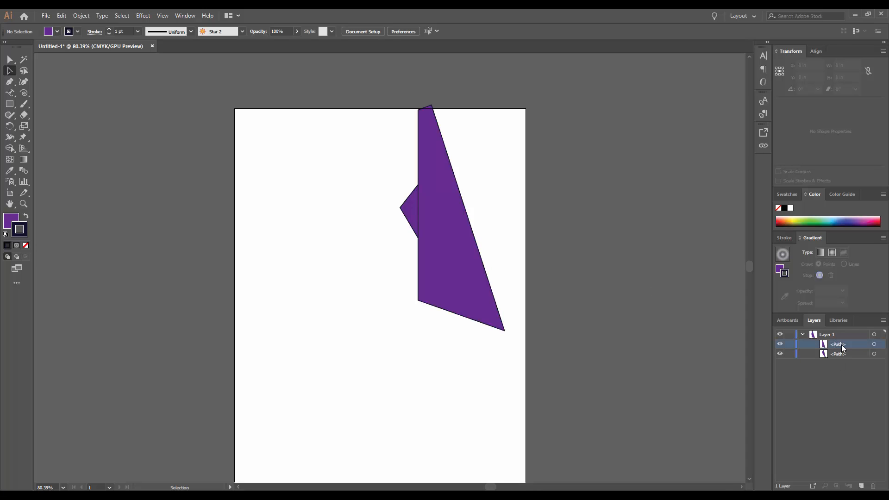
pyautogui.doubleClick(842, 346)
pyautogui.write('Large')
pyautogui.click(846, 377)
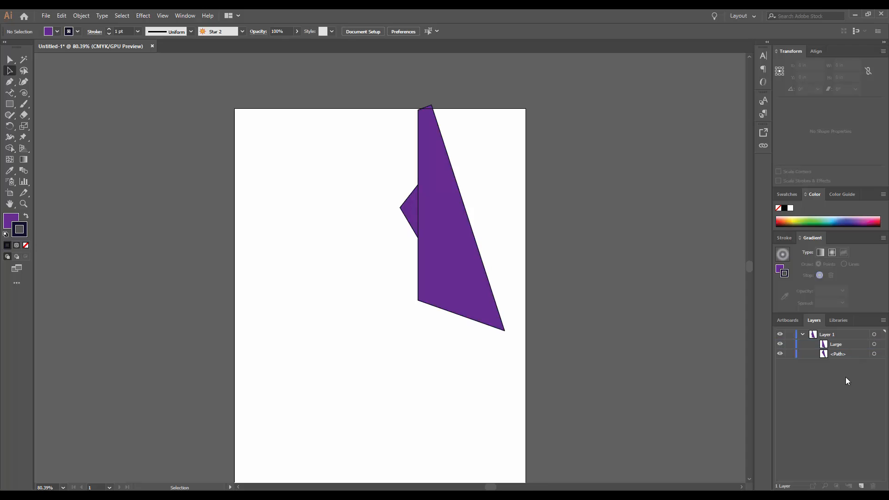
pyautogui.click(838, 353)
pyautogui.doubleClick(842, 353)
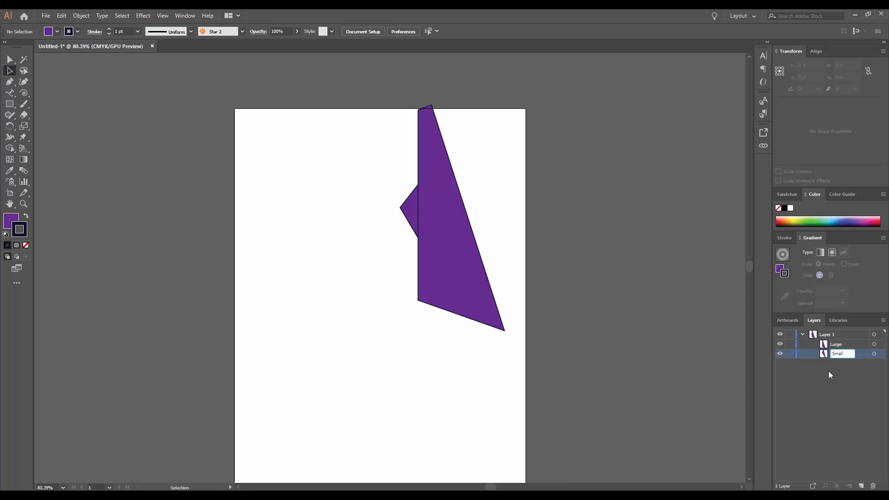
pyautogui.click(821, 386)
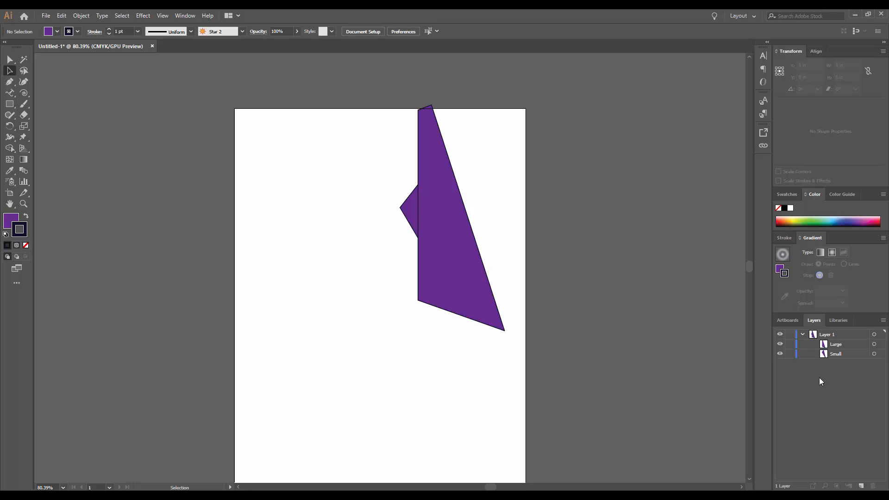
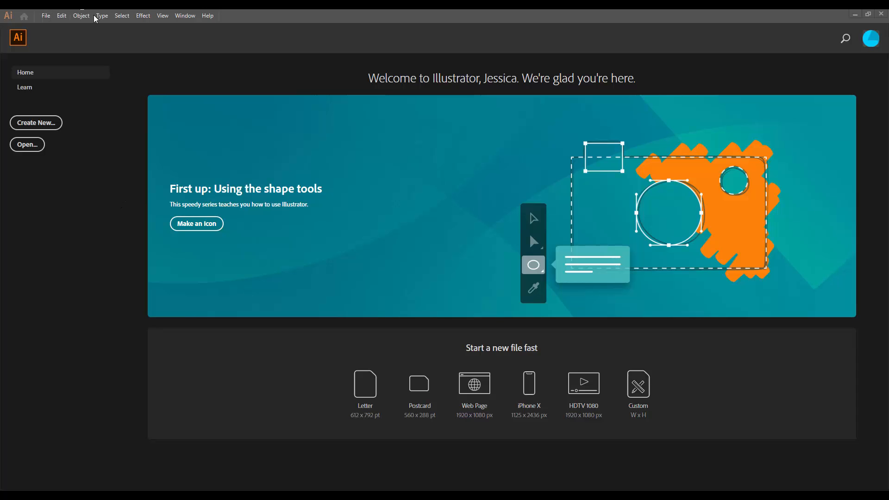
# Start a new document from the Print category's Letter preset, with inches as the unit
pyautogui.click(46, 17)
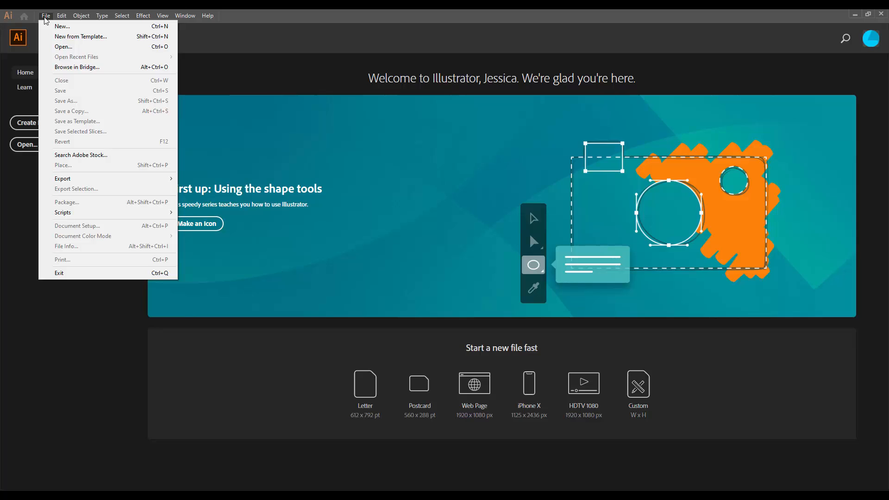
pyautogui.click(46, 17)
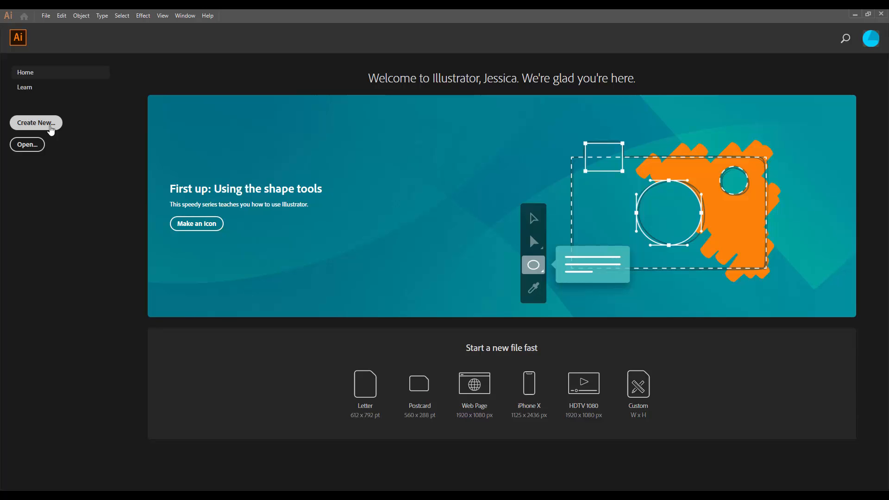
pyautogui.click(51, 130)
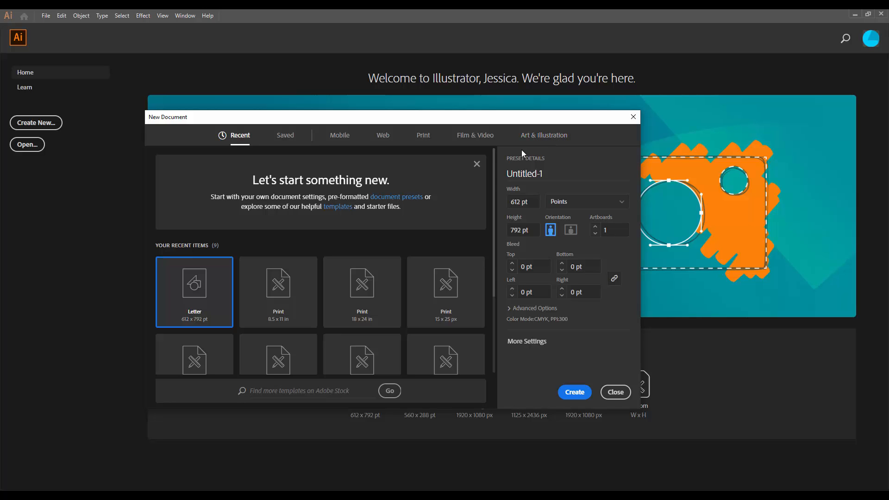
pyautogui.click(428, 145)
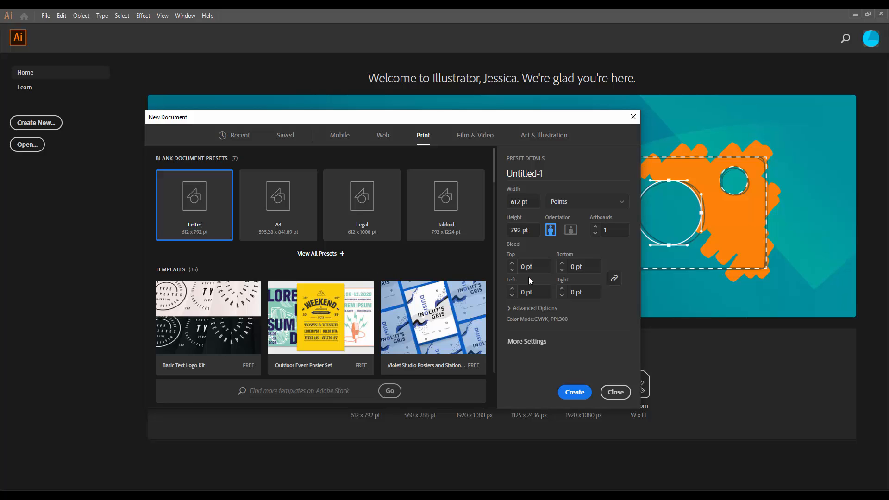
pyautogui.click(620, 202)
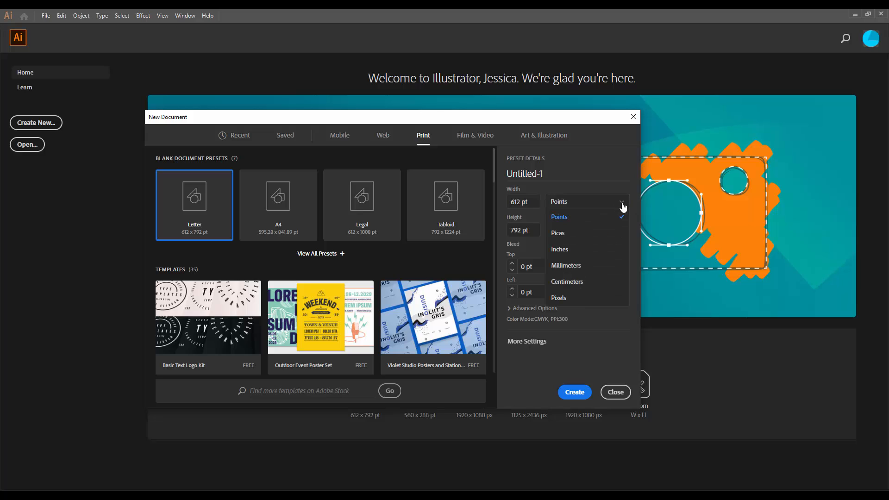
pyautogui.click(599, 253)
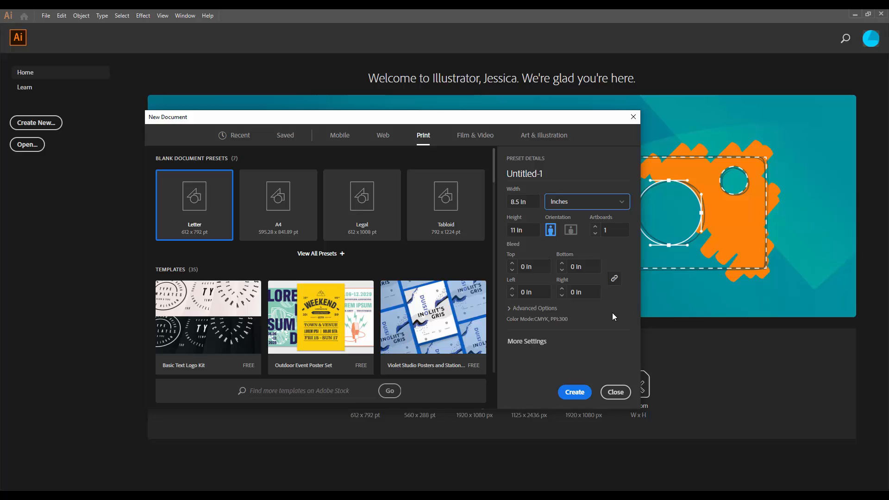
# Open the additional document settings and review the colour mode and raster effects options, keeping CMYK and High (300 ppi)
pyautogui.click(522, 349)
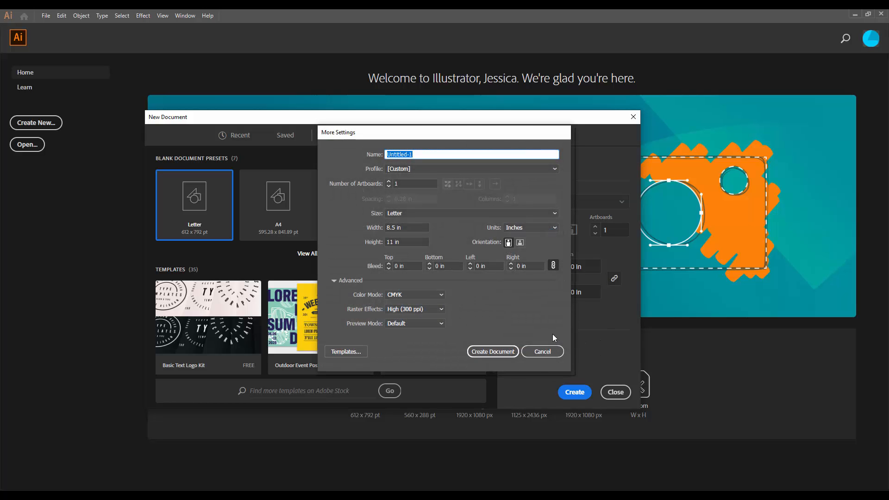
pyautogui.click(441, 294)
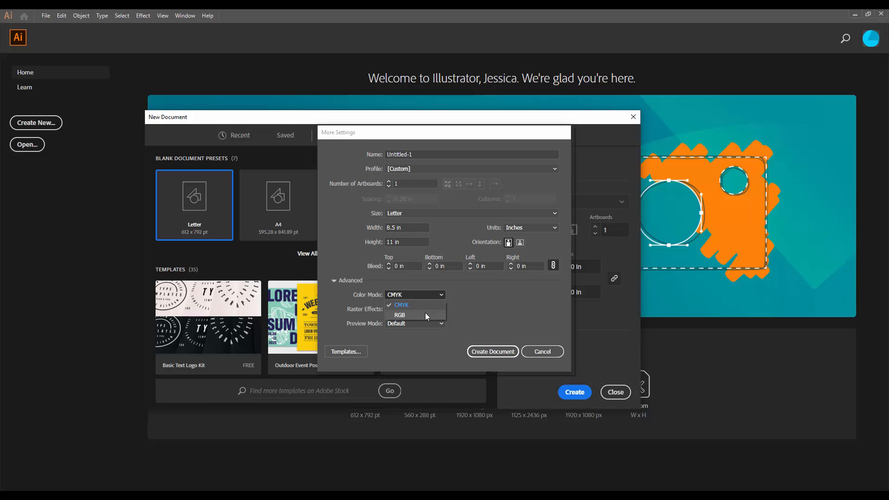
pyautogui.click(485, 304)
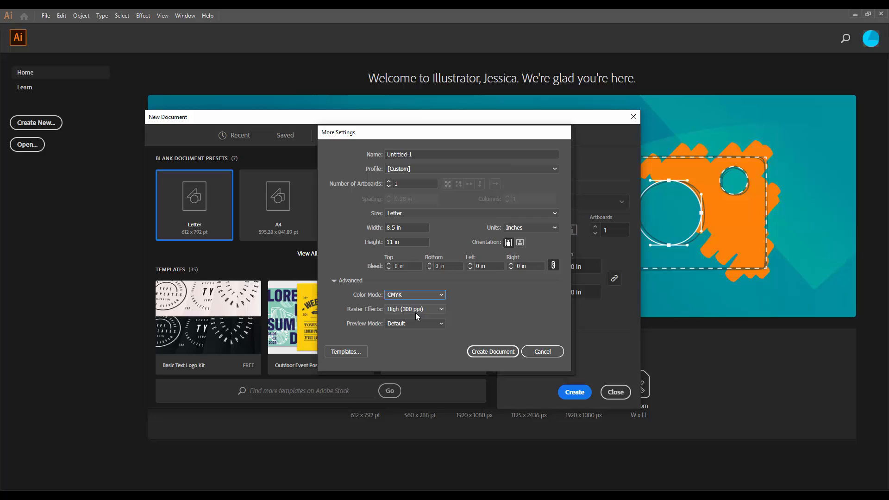
pyautogui.click(441, 309)
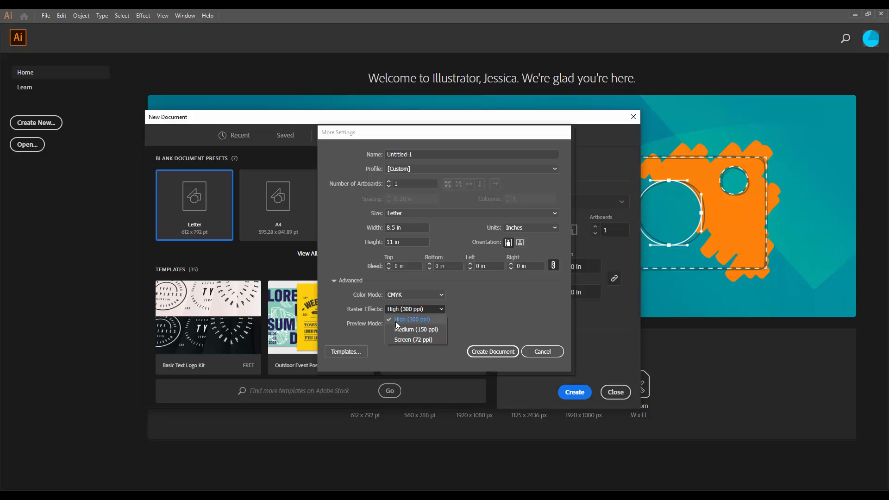
pyautogui.click(470, 310)
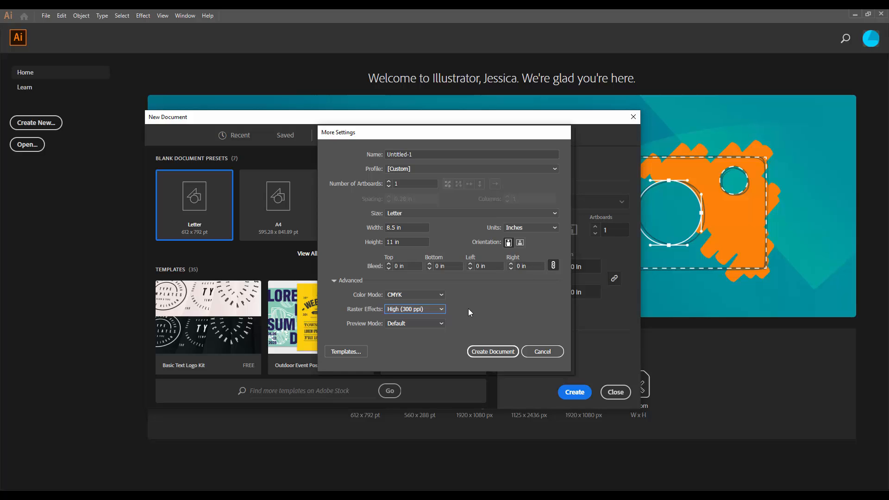
# Review the preview mode options, keep Default, and create the Letter-size CMYK document
pyautogui.click(441, 324)
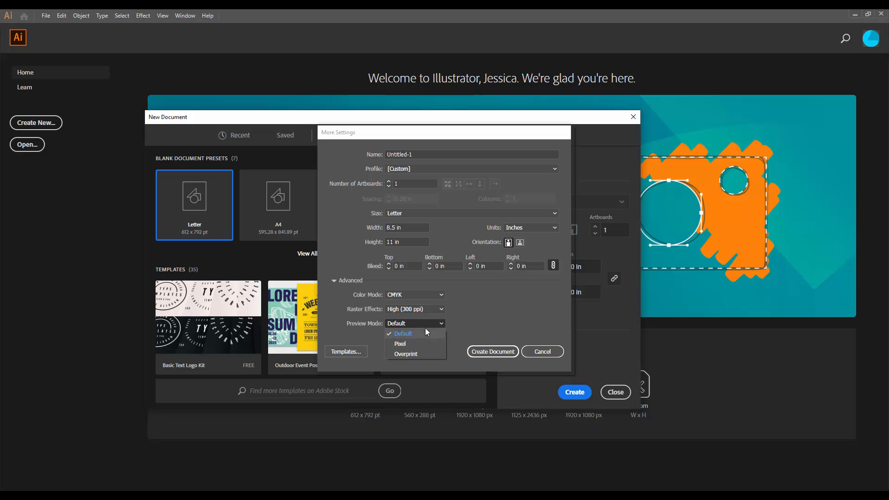
pyautogui.click(521, 309)
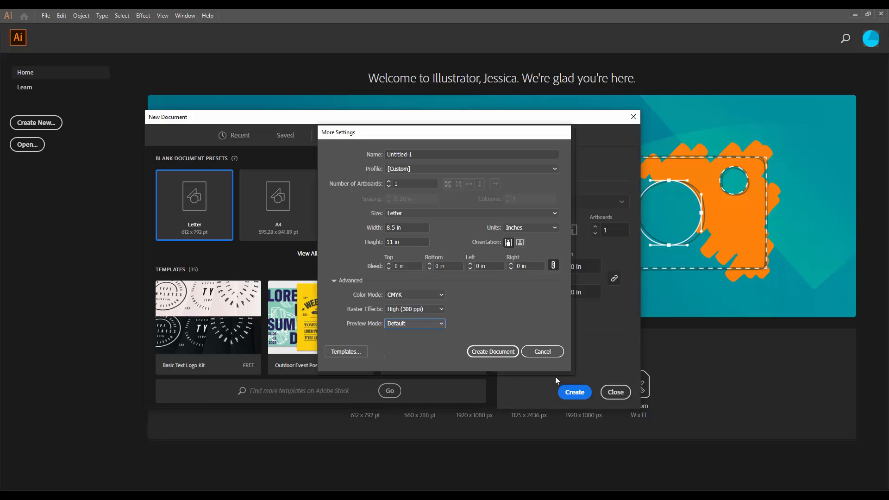
pyautogui.click(499, 354)
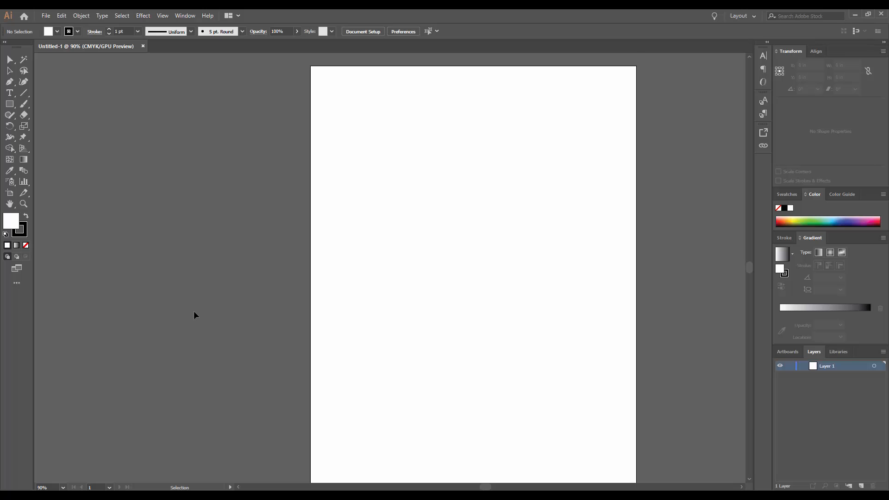
pyautogui.scroll(-2, 288, 325)
pyautogui.scroll(1, 255, 331)
pyautogui.scroll(-1, 417, 264)
pyautogui.scroll(1, 459, 315)
# Examine the available file, object, selection and effect commands, including the Illustrator and Photoshop effects
pyautogui.click(47, 17)
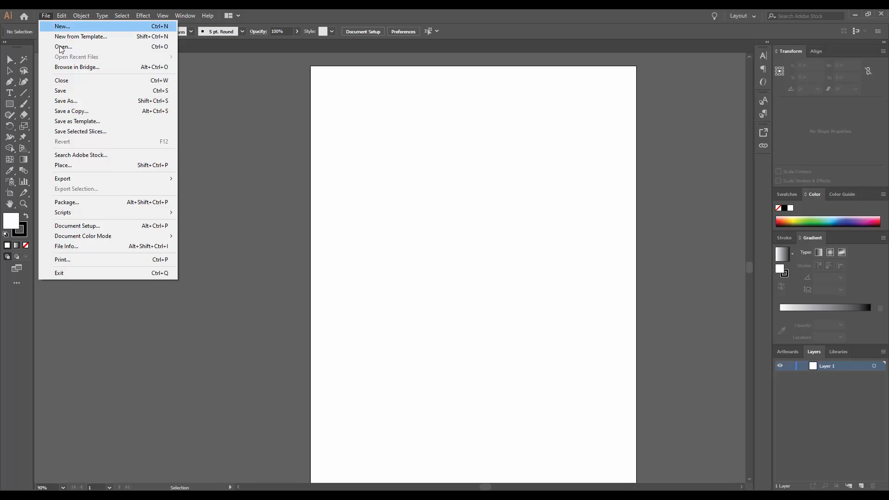
pyautogui.moveTo(90, 178)
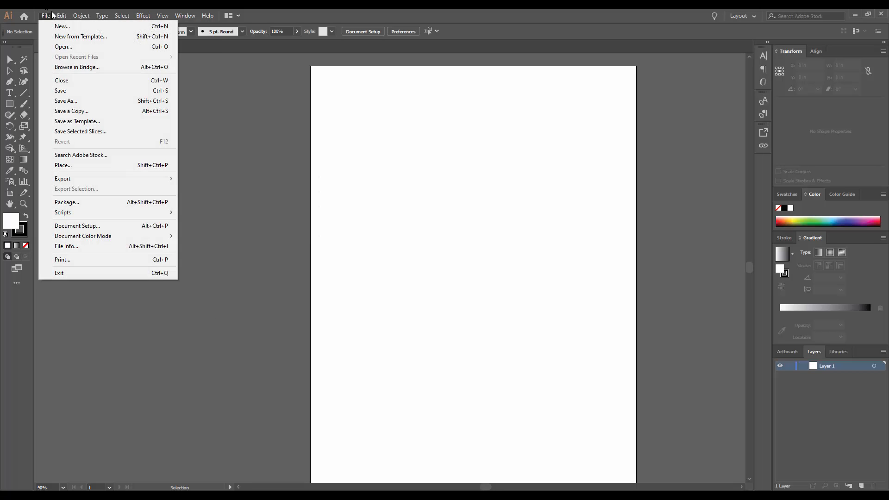
pyautogui.moveTo(63, 17)
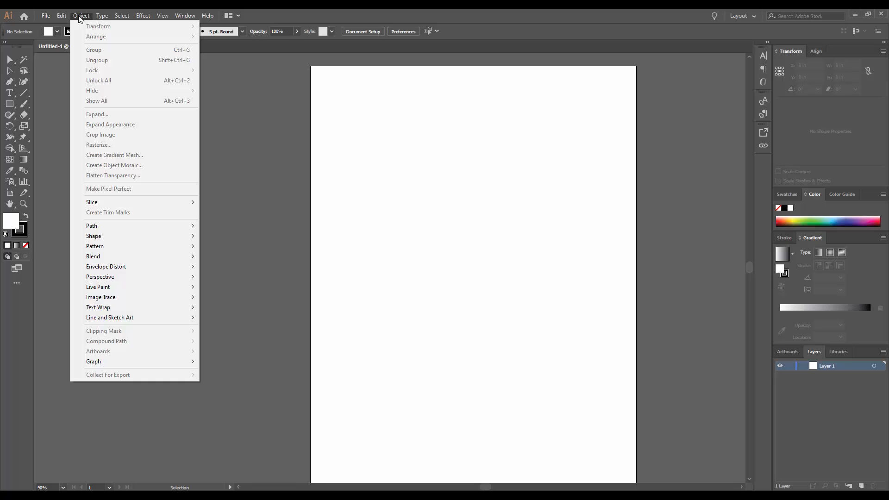
pyautogui.click(80, 18)
pyautogui.click(85, 18)
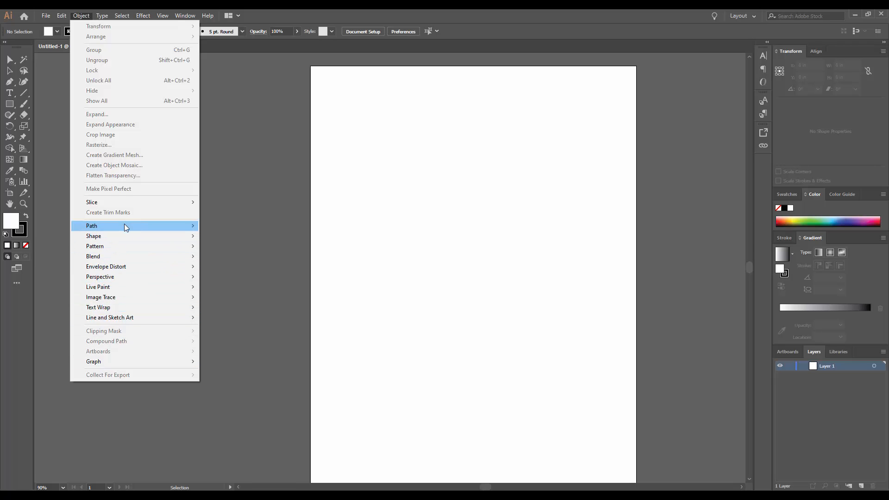
pyautogui.moveTo(100, 15)
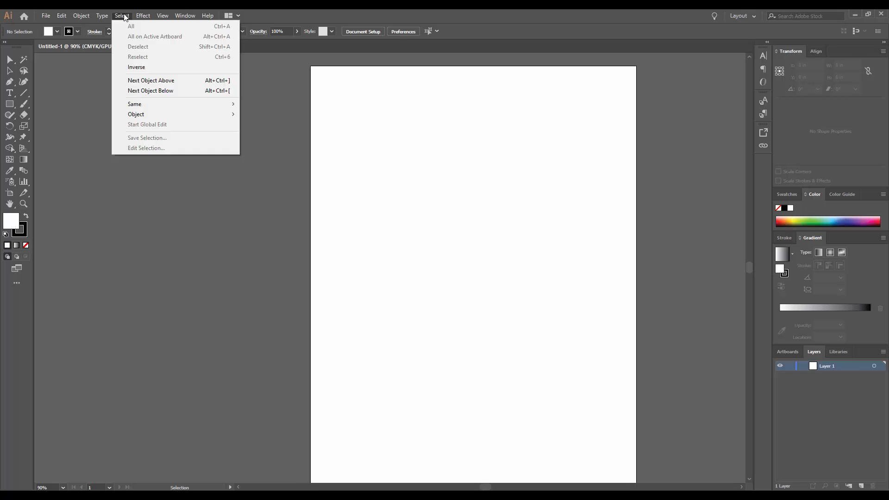
pyautogui.moveTo(144, 16)
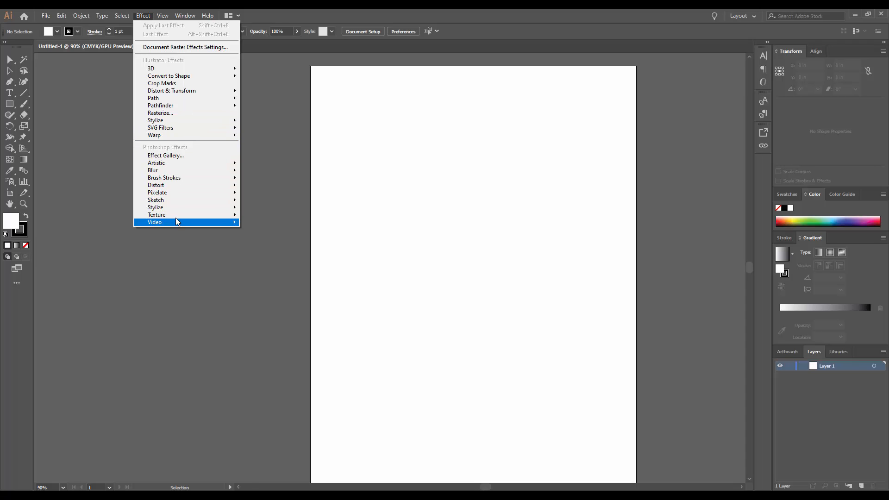
pyautogui.moveTo(184, 193)
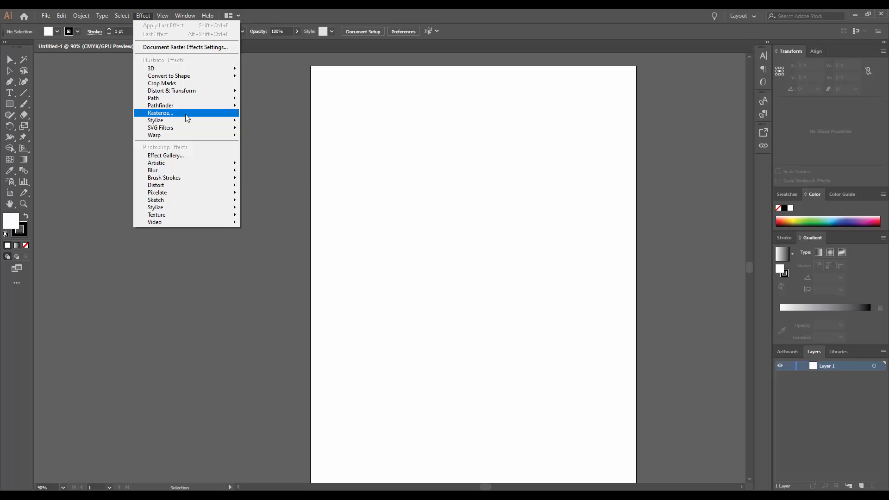
pyautogui.moveTo(187, 110)
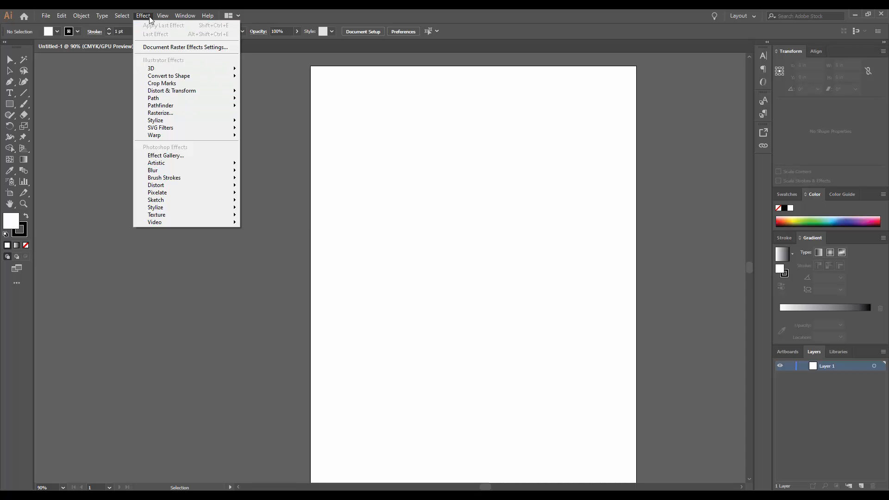
# Display the Brushes panel, close it again, and review the list of other available panels
pyautogui.moveTo(188, 17)
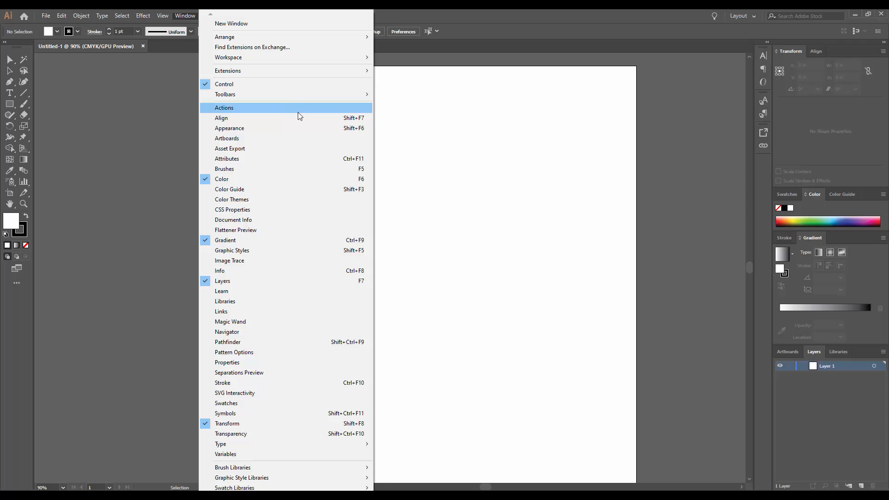
pyautogui.click(228, 170)
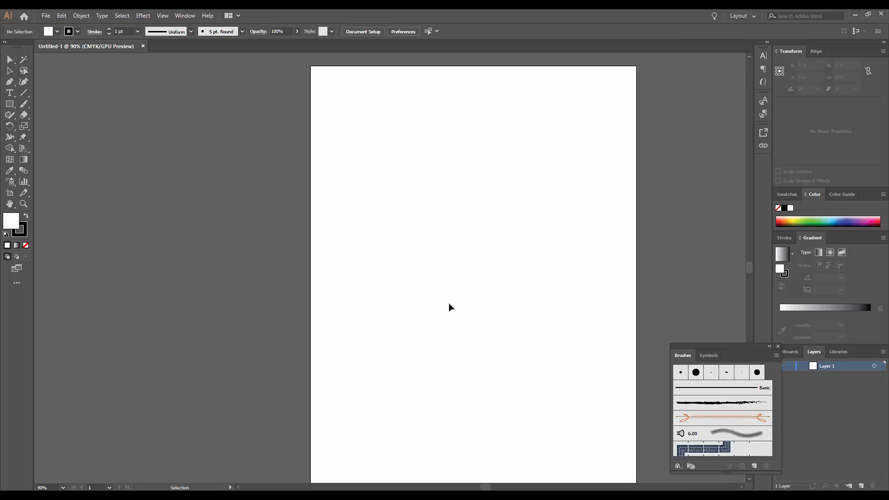
pyautogui.click(778, 346)
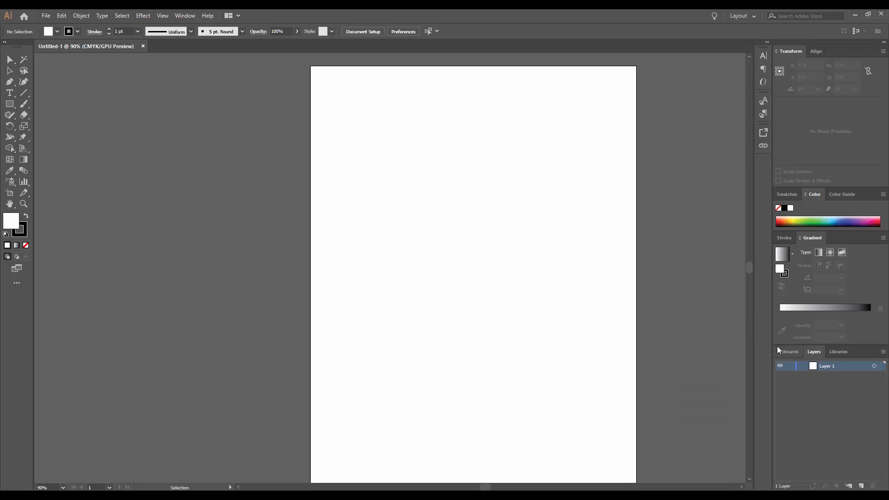
pyautogui.click(191, 16)
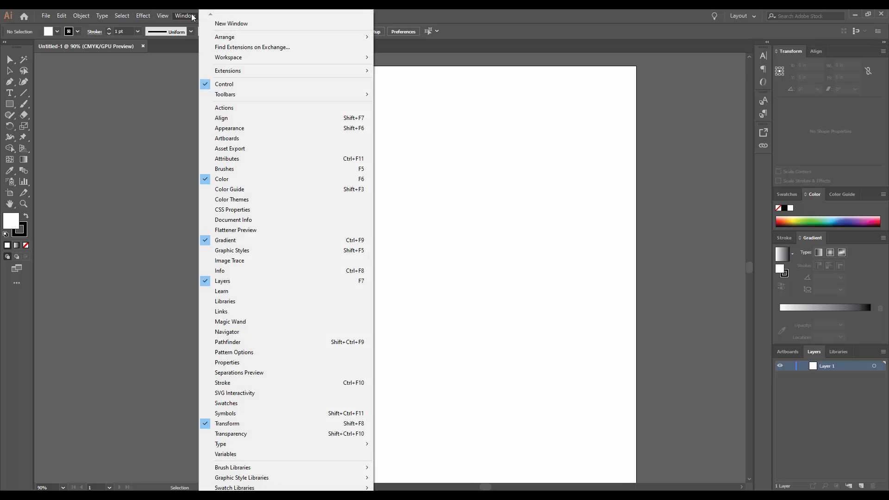
pyautogui.click(193, 17)
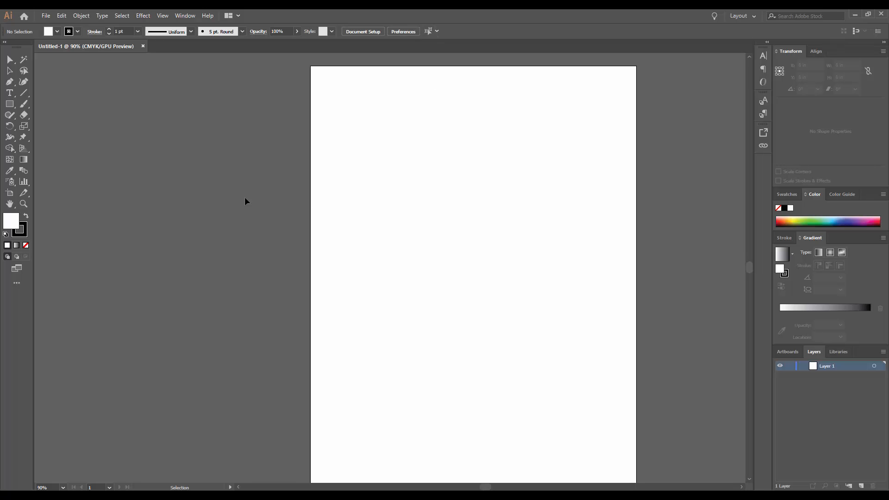
# Activate the Type, Rectangle and Selection tools one after another to compare their control options
pyautogui.click(10, 95)
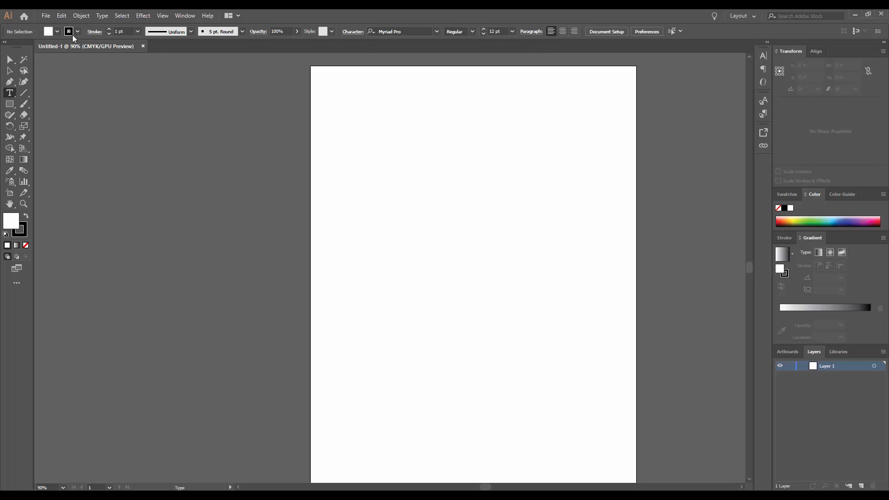
pyautogui.click(10, 104)
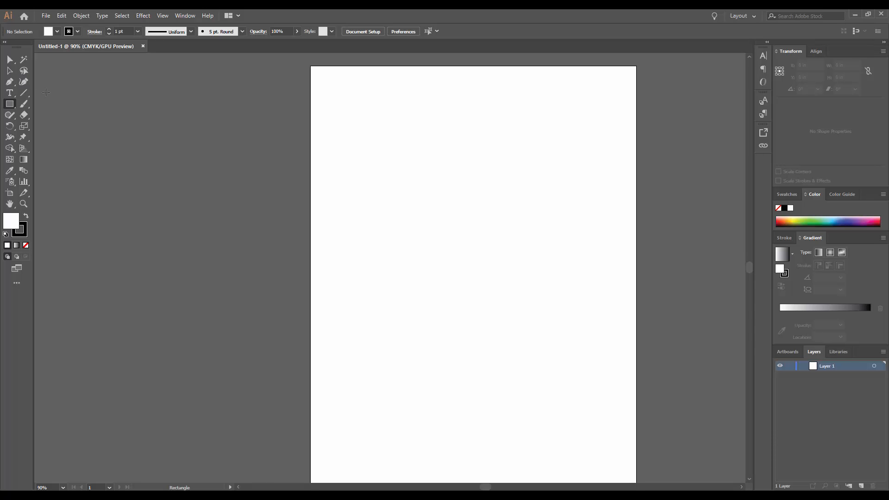
pyautogui.click(10, 61)
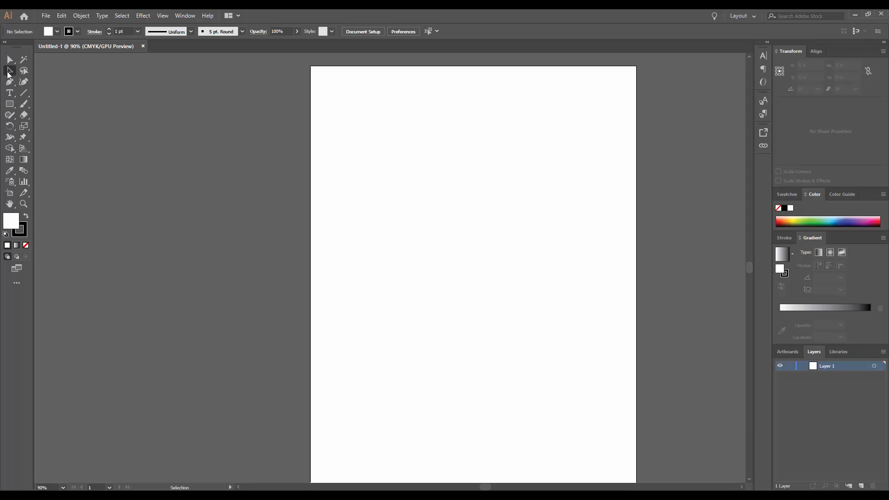